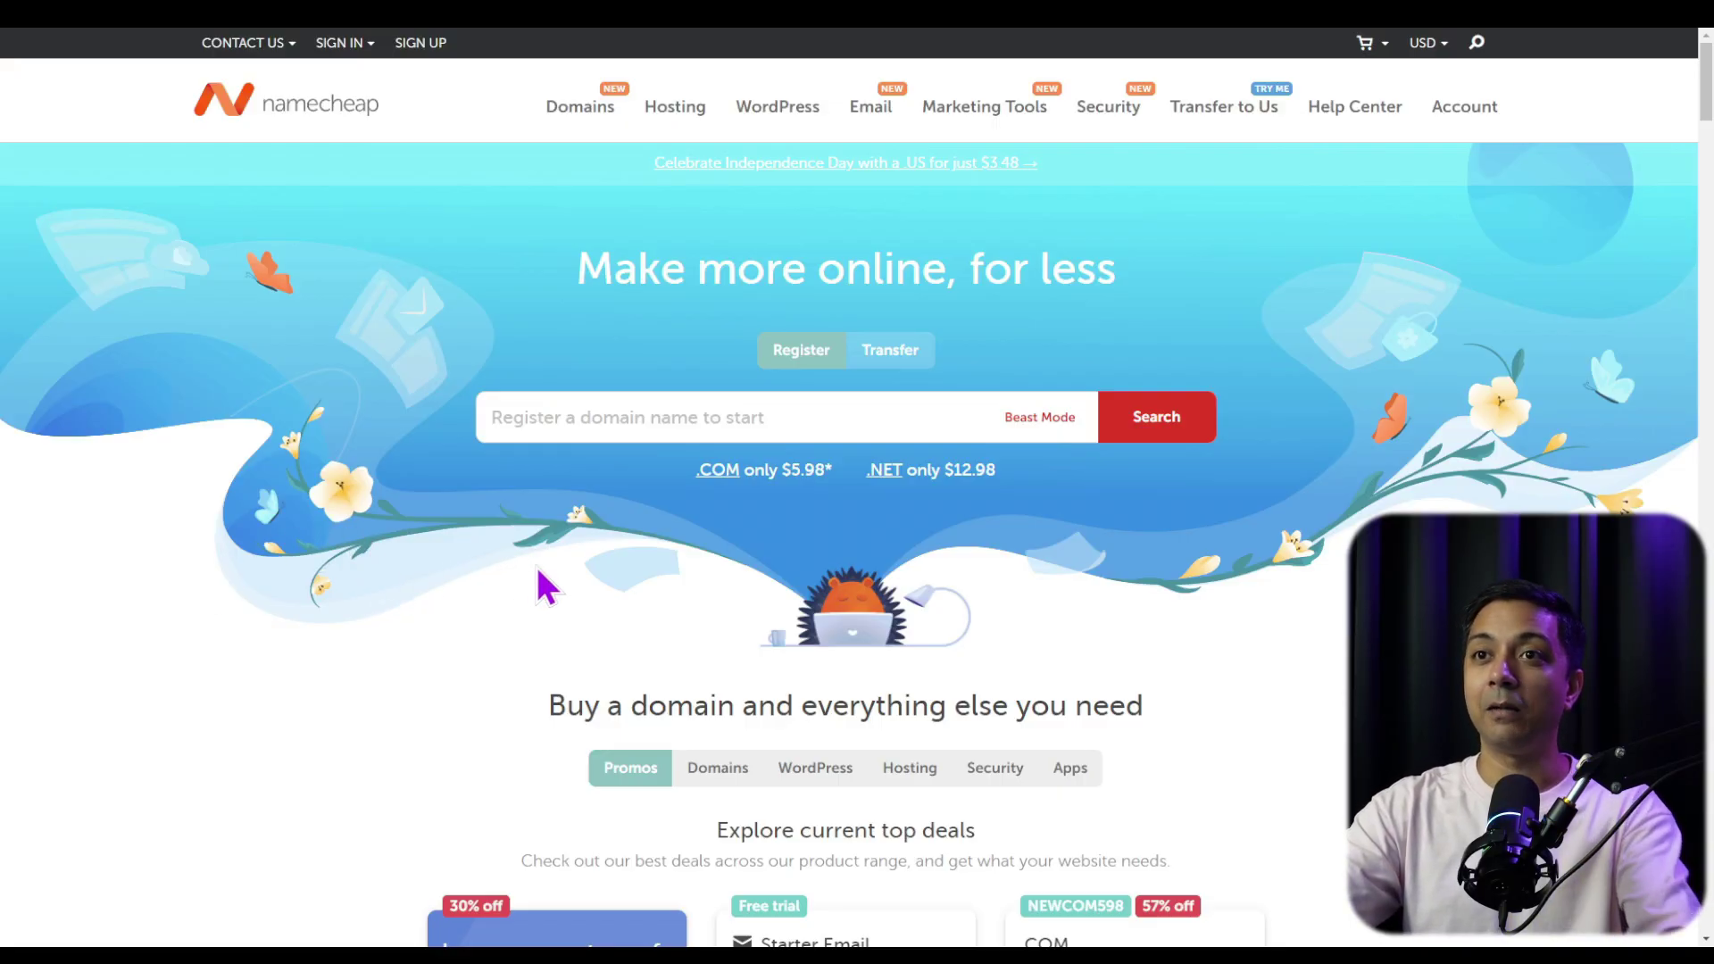
# Search Namecheap for buildadiviwebsite.com and add it to the cart ($10.28/yr, $10.46 subtotal).
pyautogui.click(594, 422)
pyautogui.write('buildadiviwebsite')
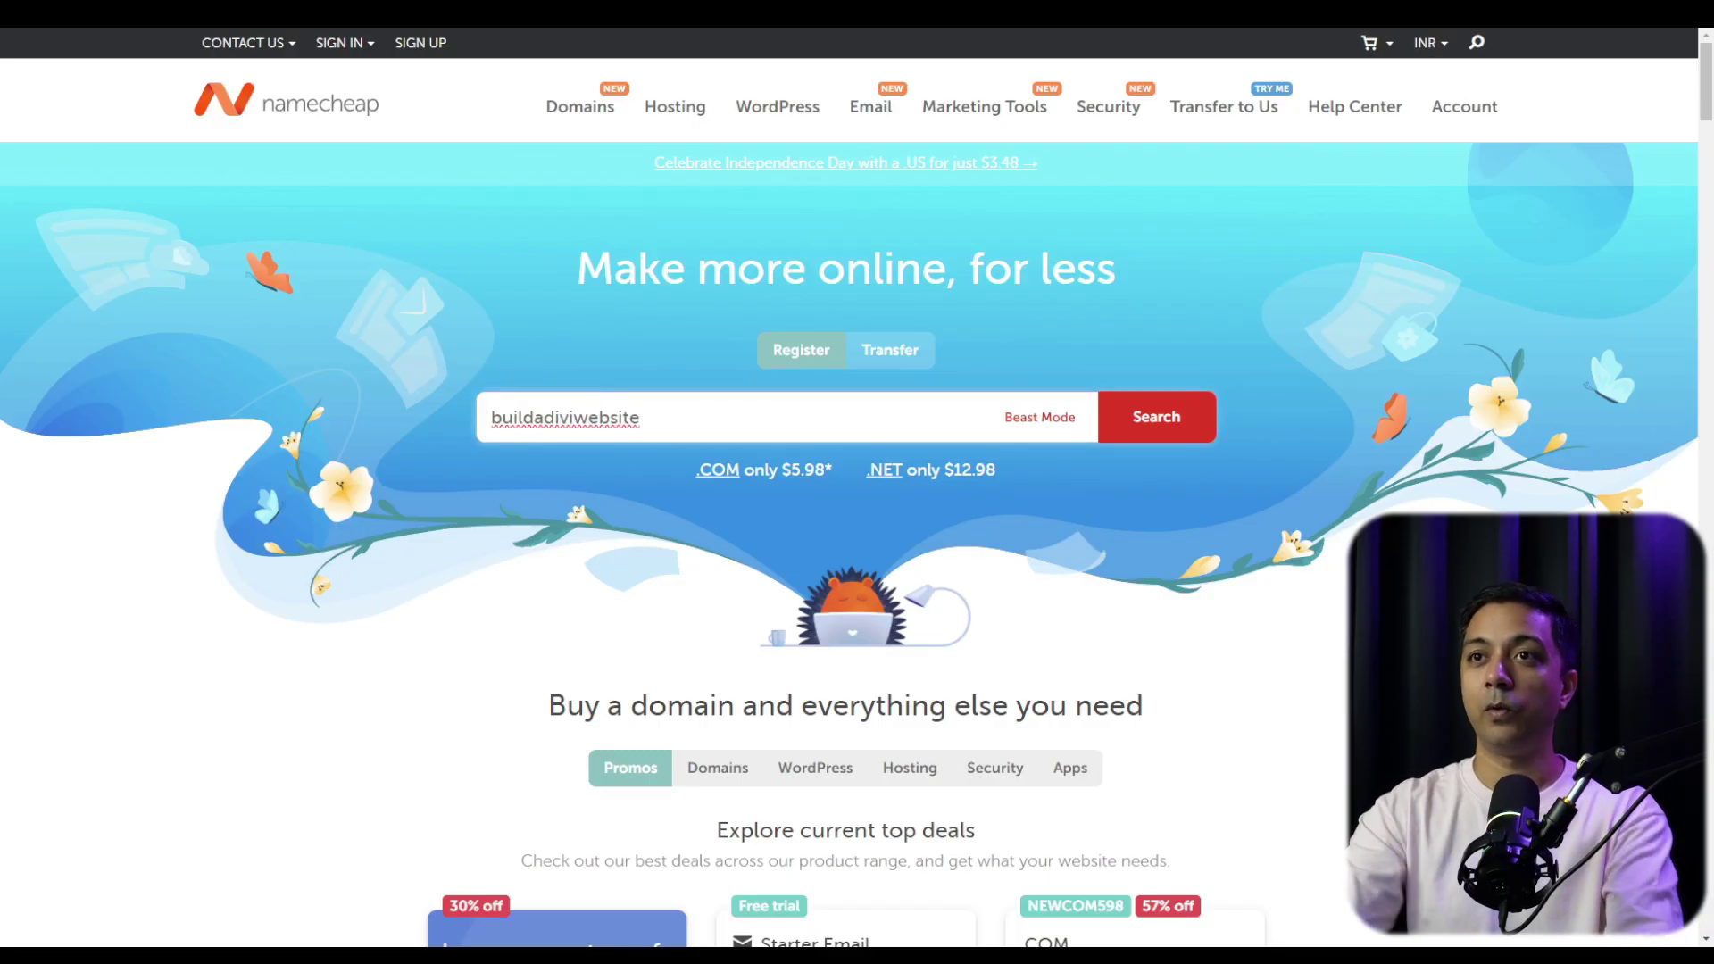
pyautogui.write('.c')
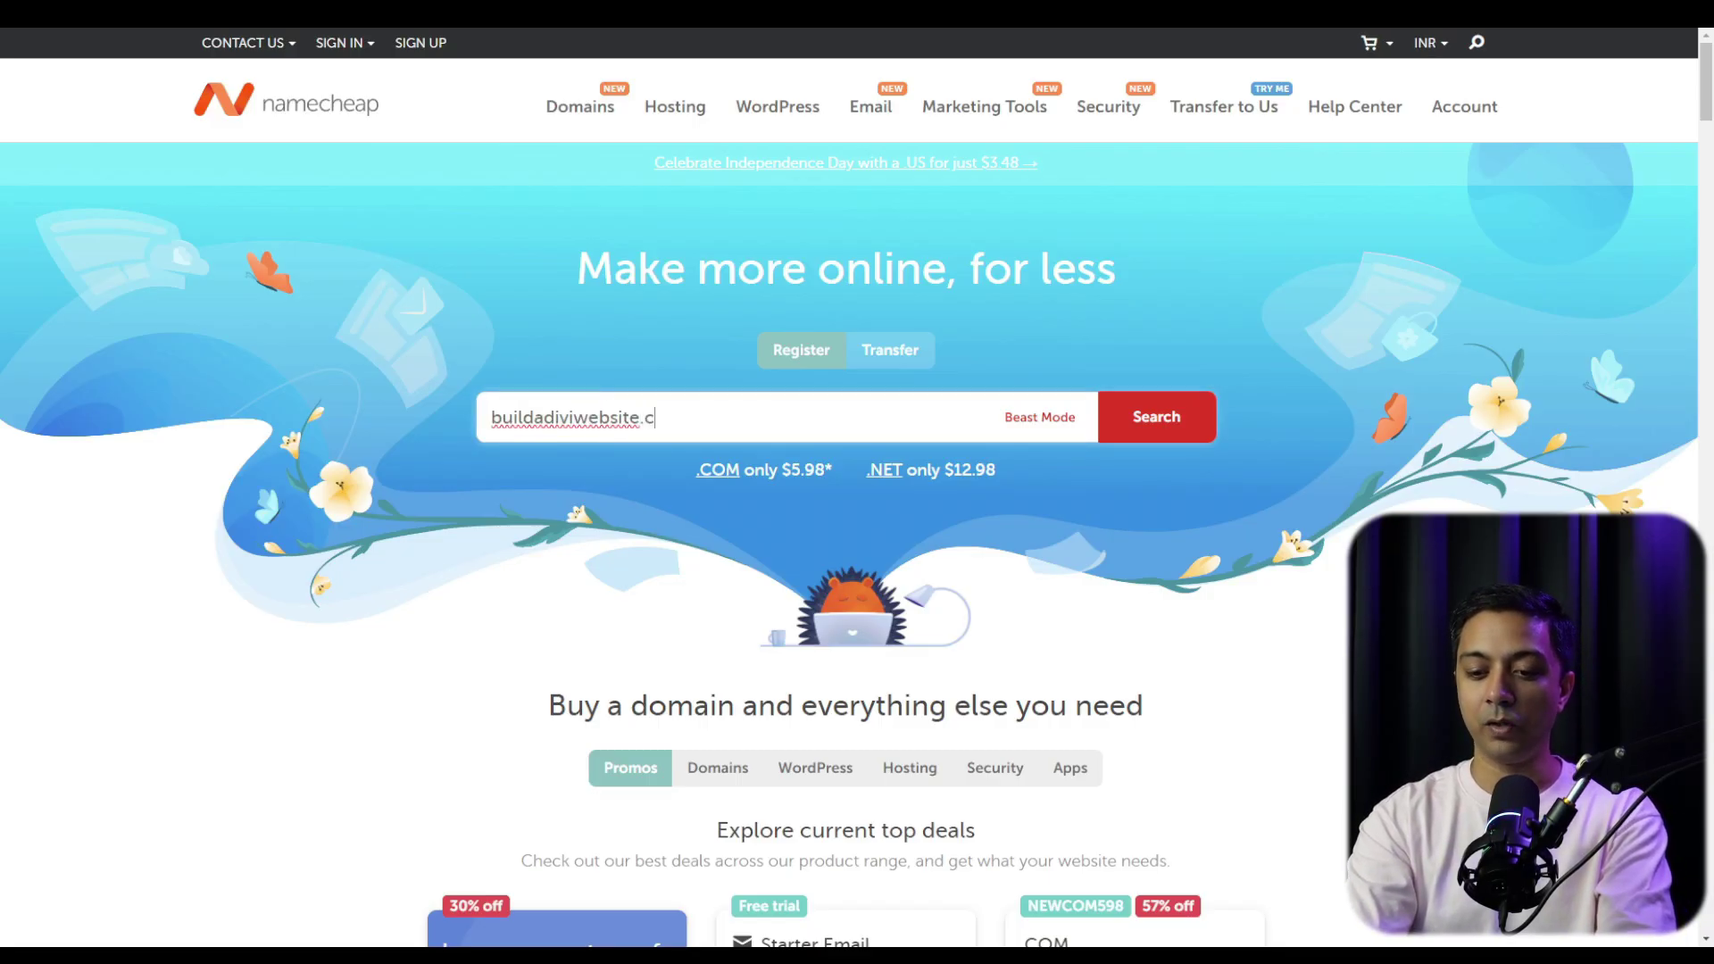
pyautogui.write('om')
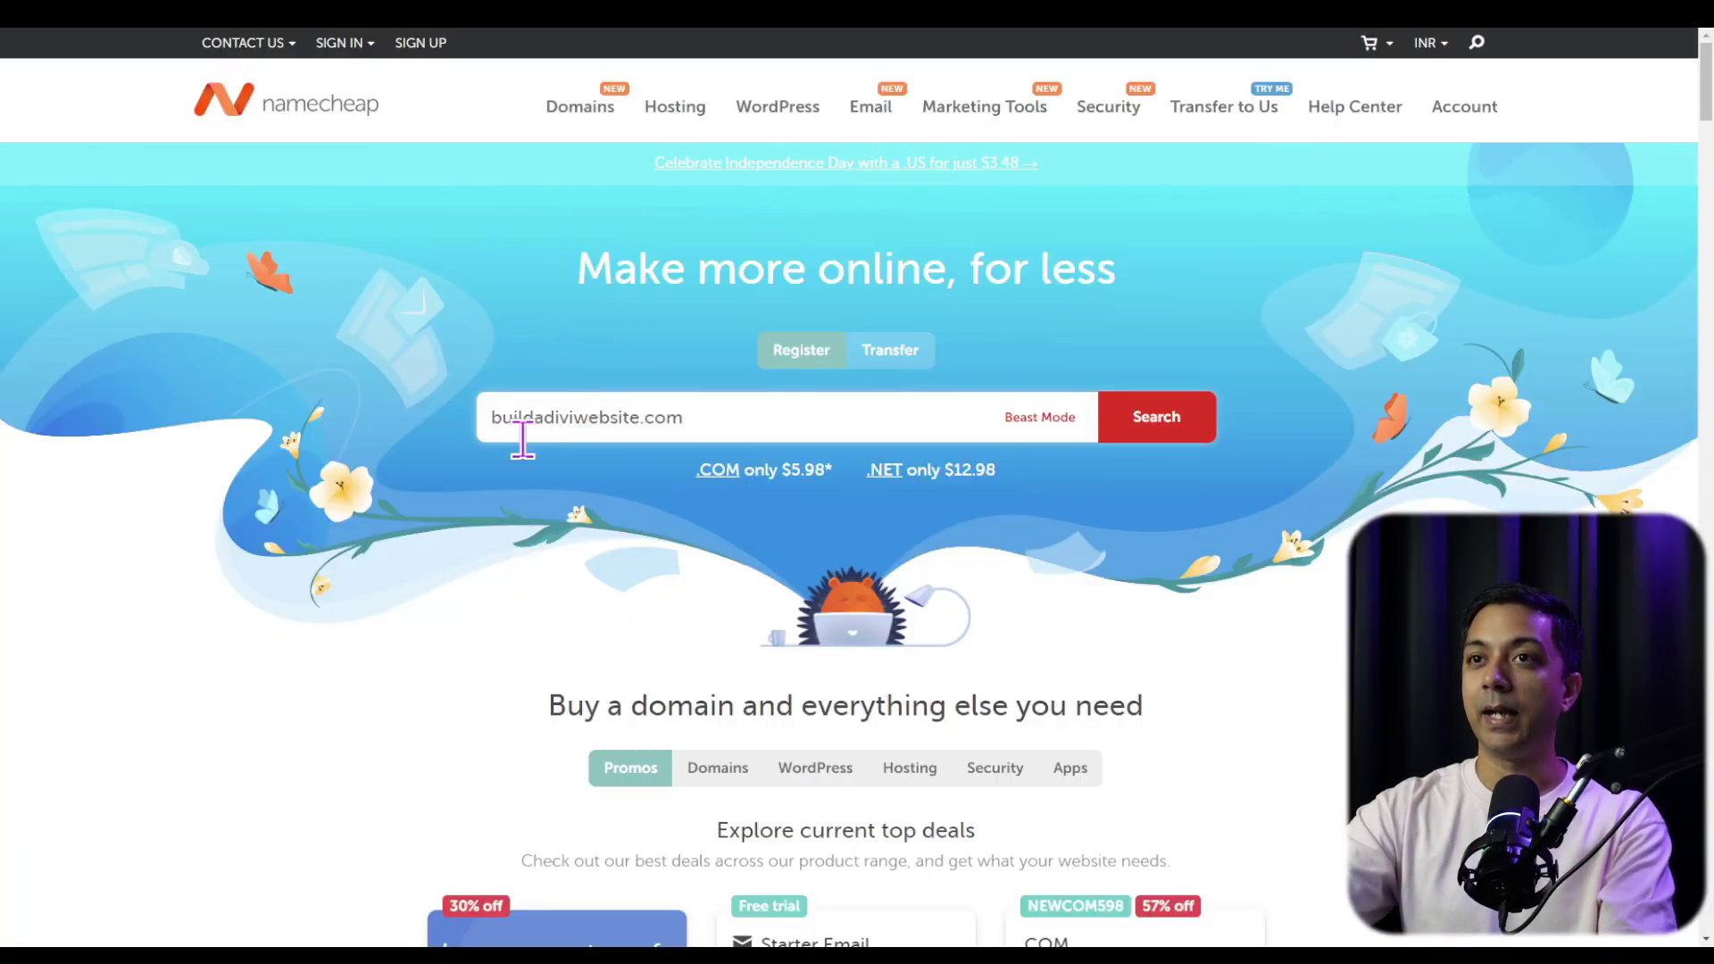
pyautogui.click(1161, 433)
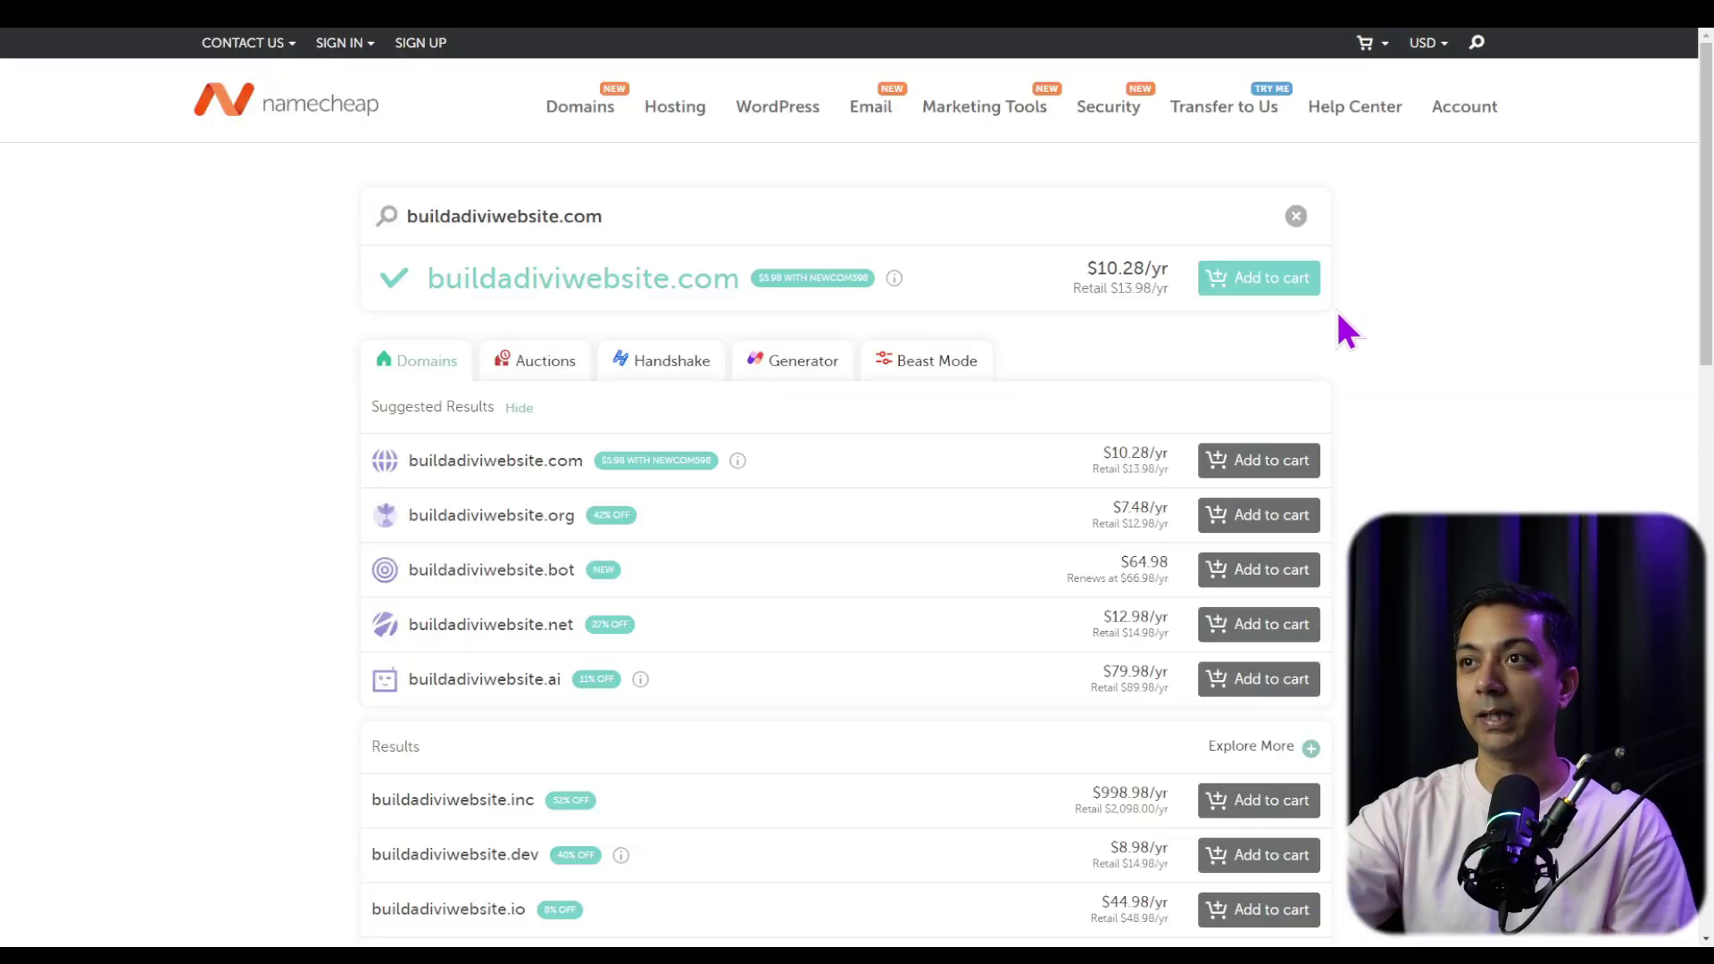
pyautogui.click(1285, 286)
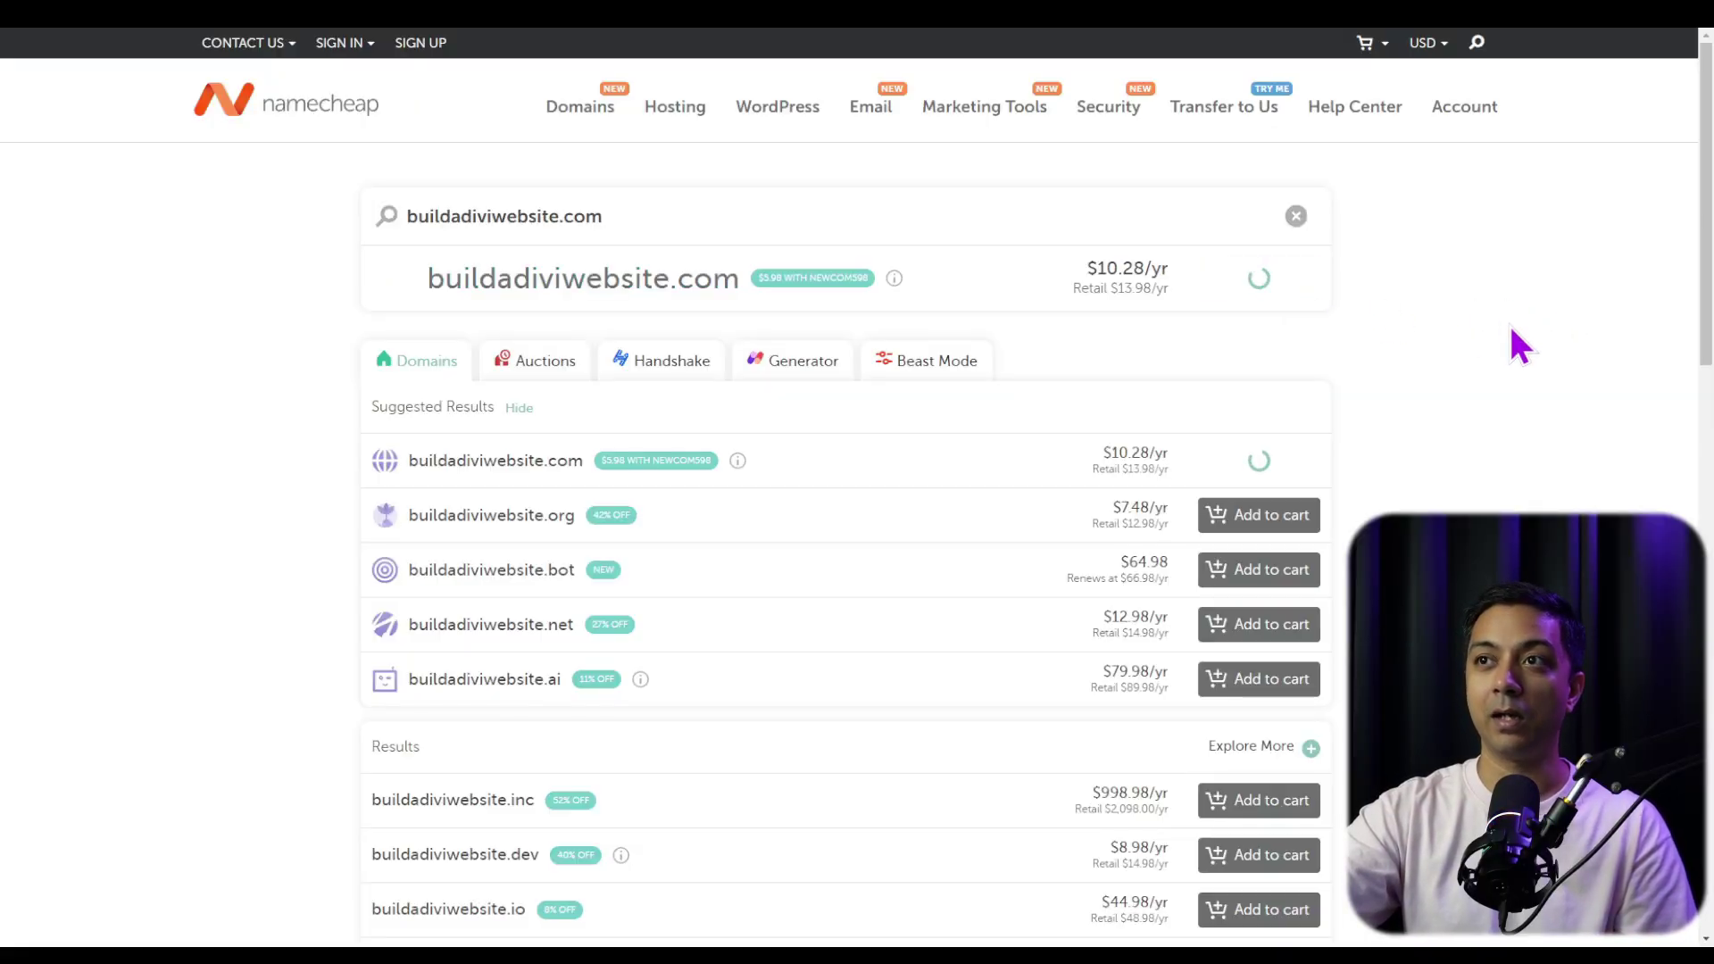
pyautogui.moveTo(1354, 52)
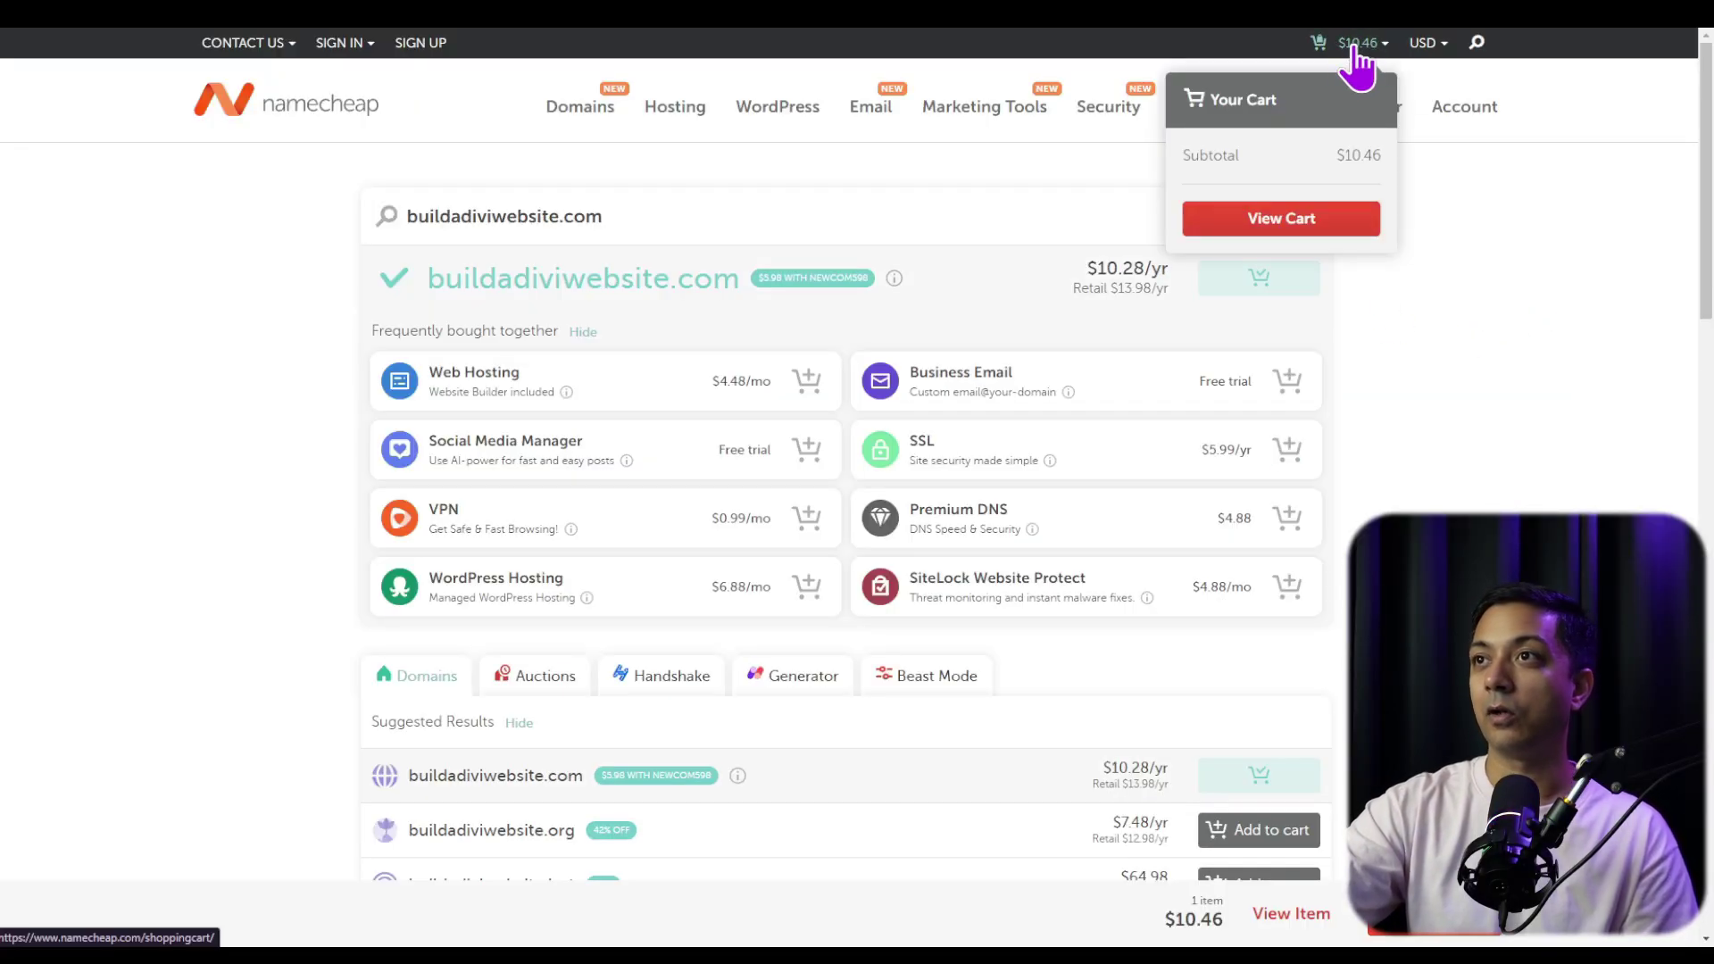
pyautogui.click(1261, 230)
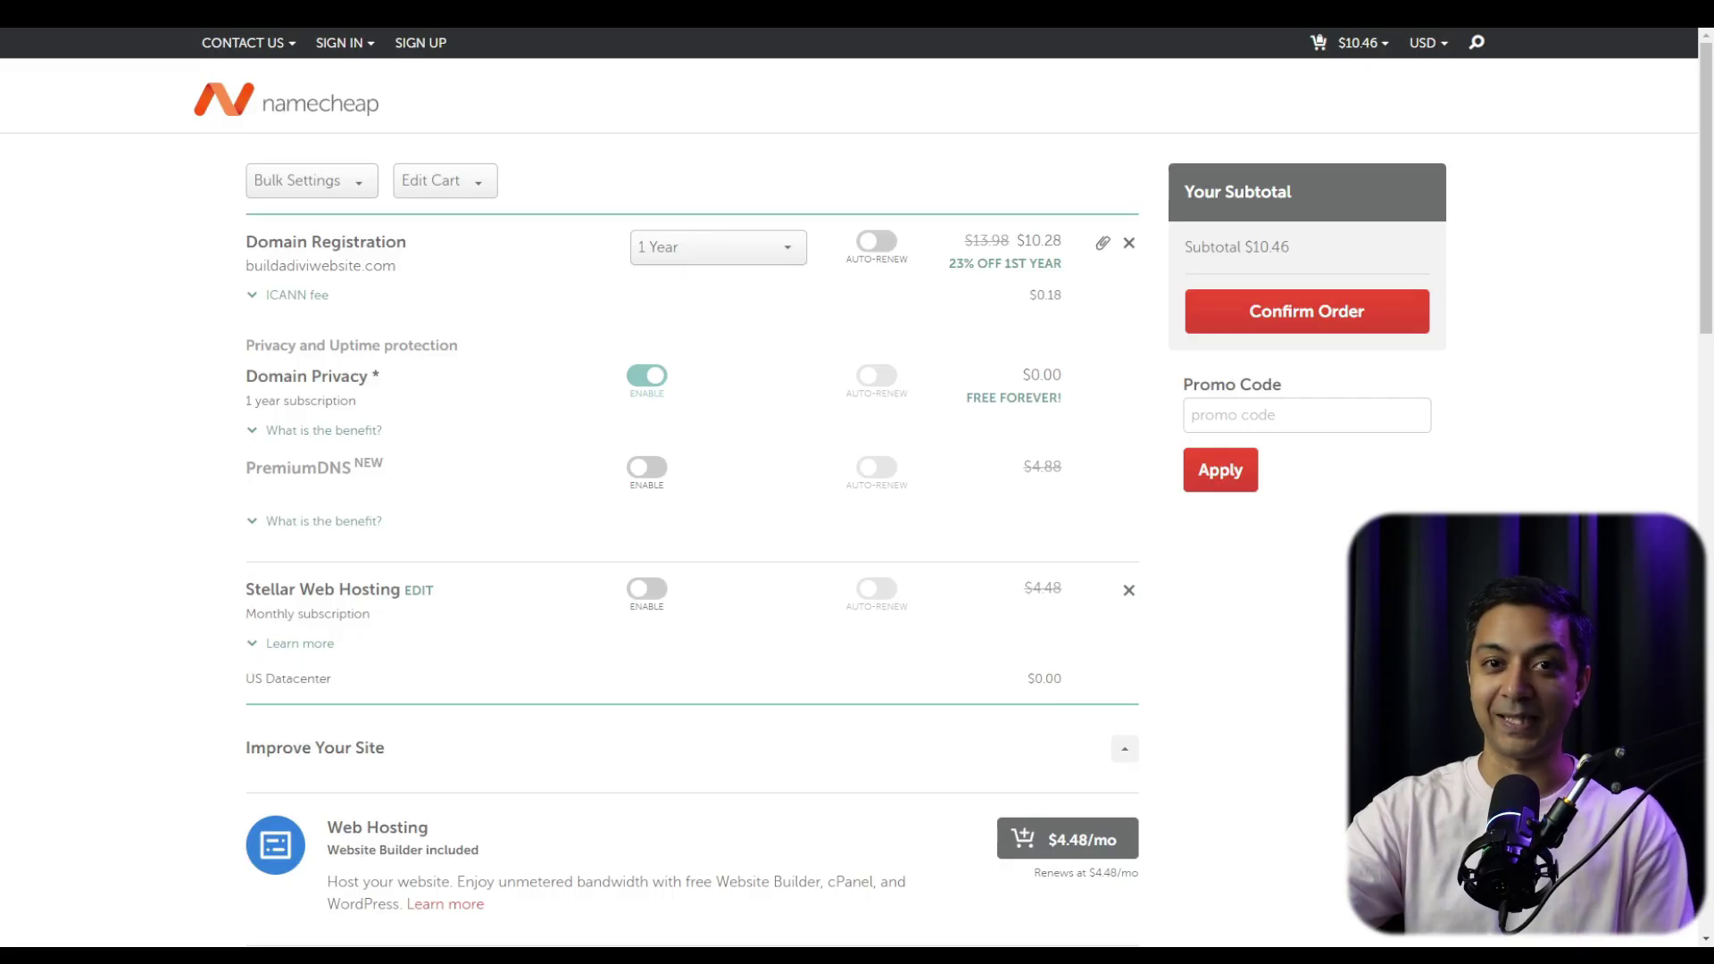
pyautogui.click(1263, 321)
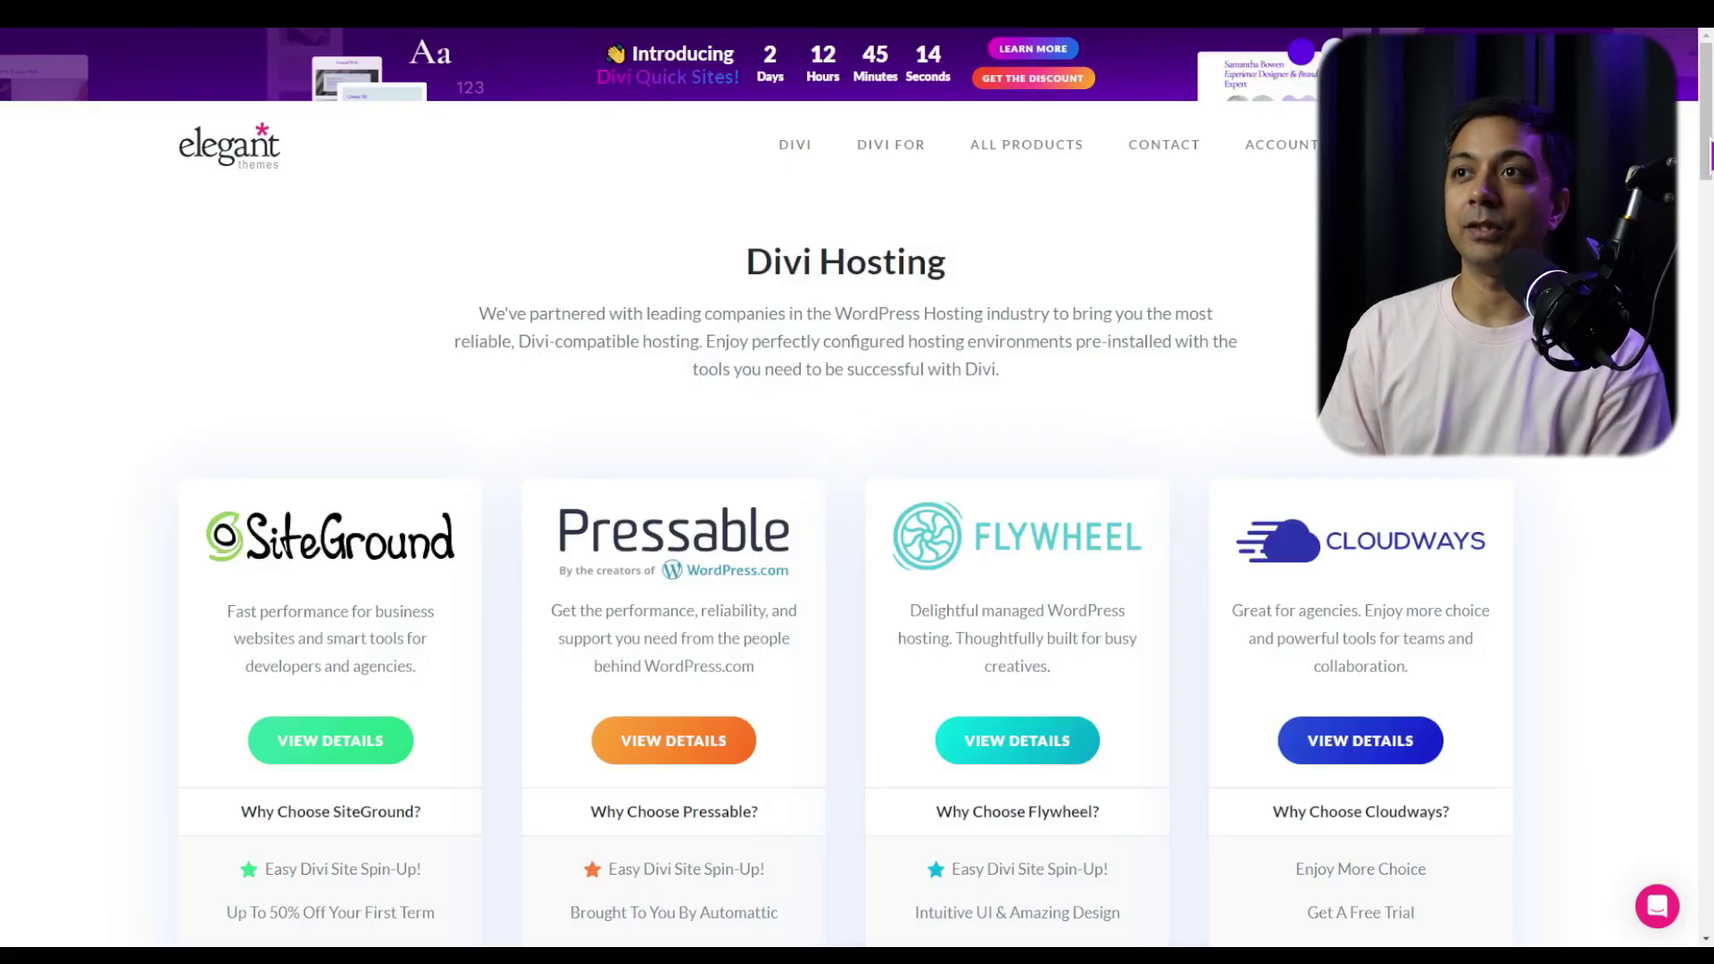
pyautogui.scroll(-1, 1707, 156)
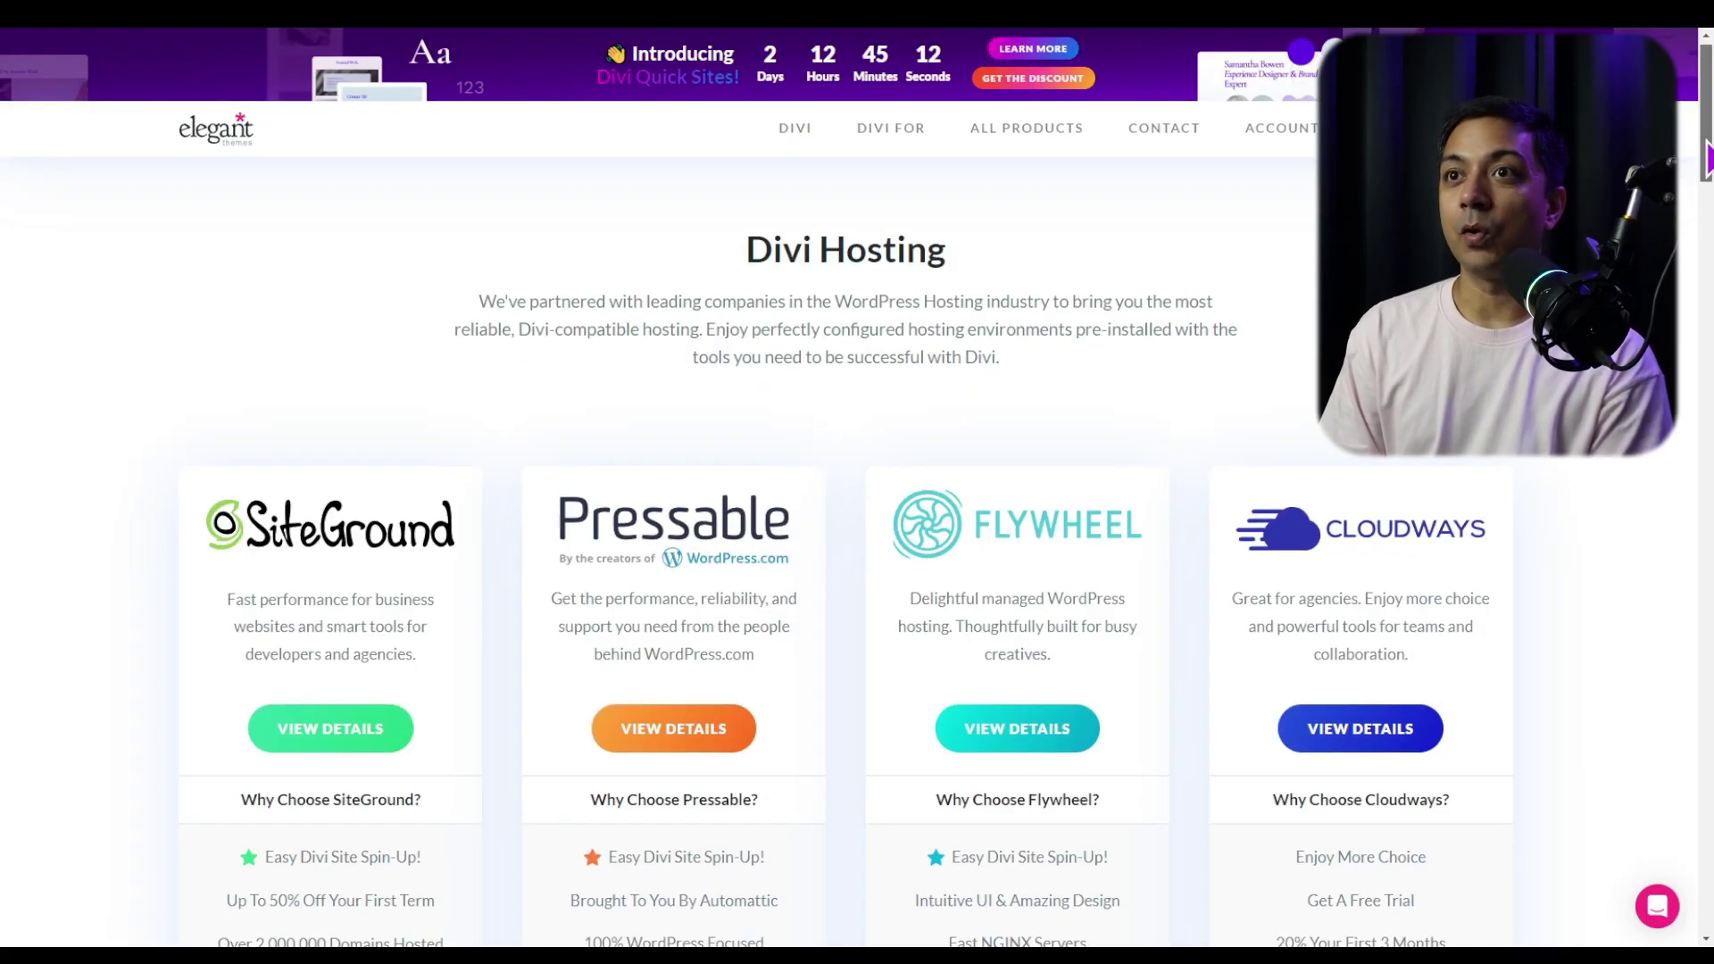
pyautogui.scroll(-1, 1708, 160)
pyautogui.scroll(-1, 1708, 161)
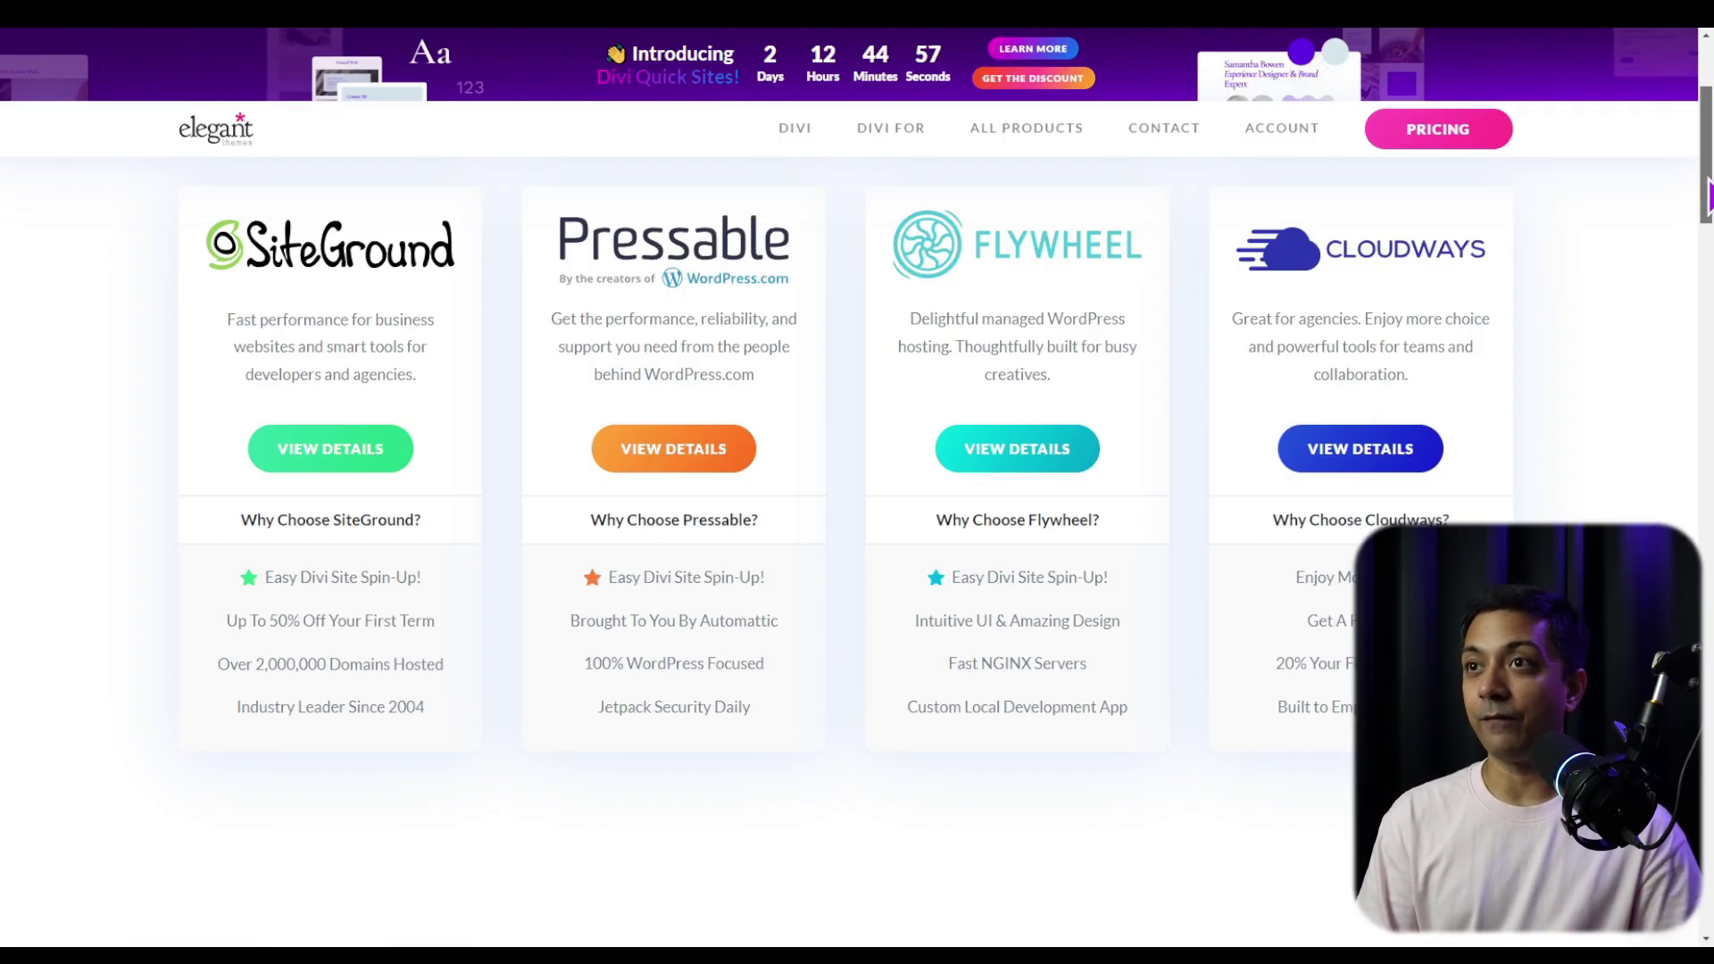
pyautogui.scroll(-4, 1708, 195)
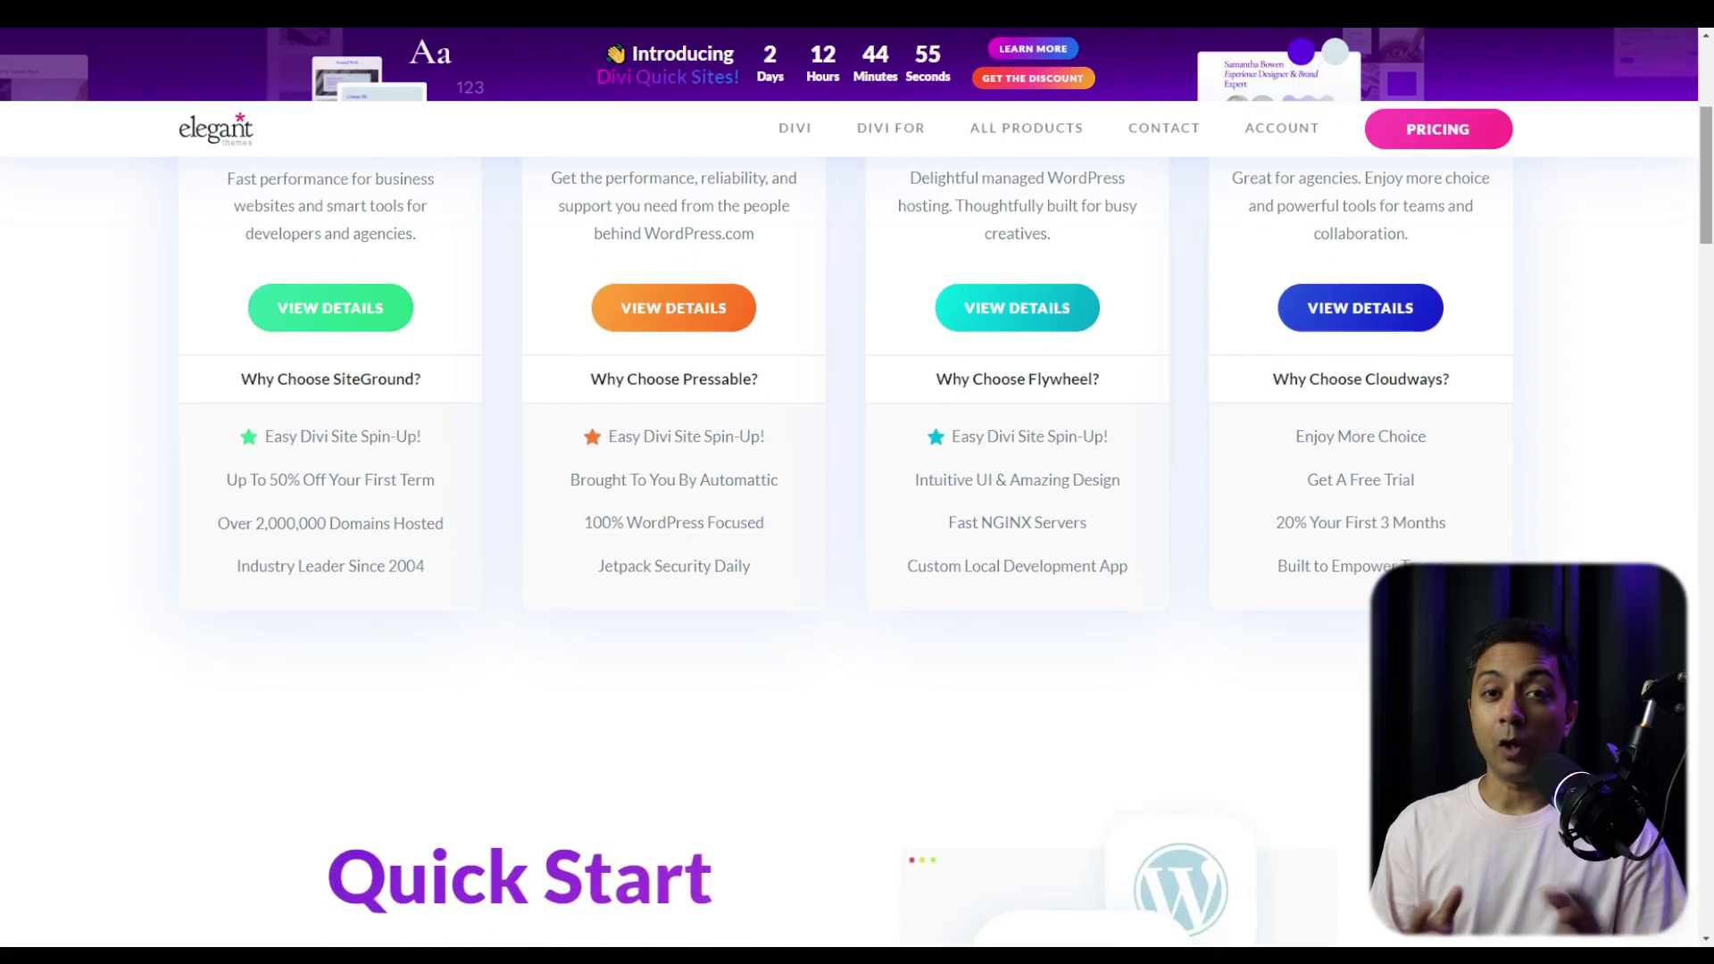
pyautogui.scroll(-5, 858, 518)
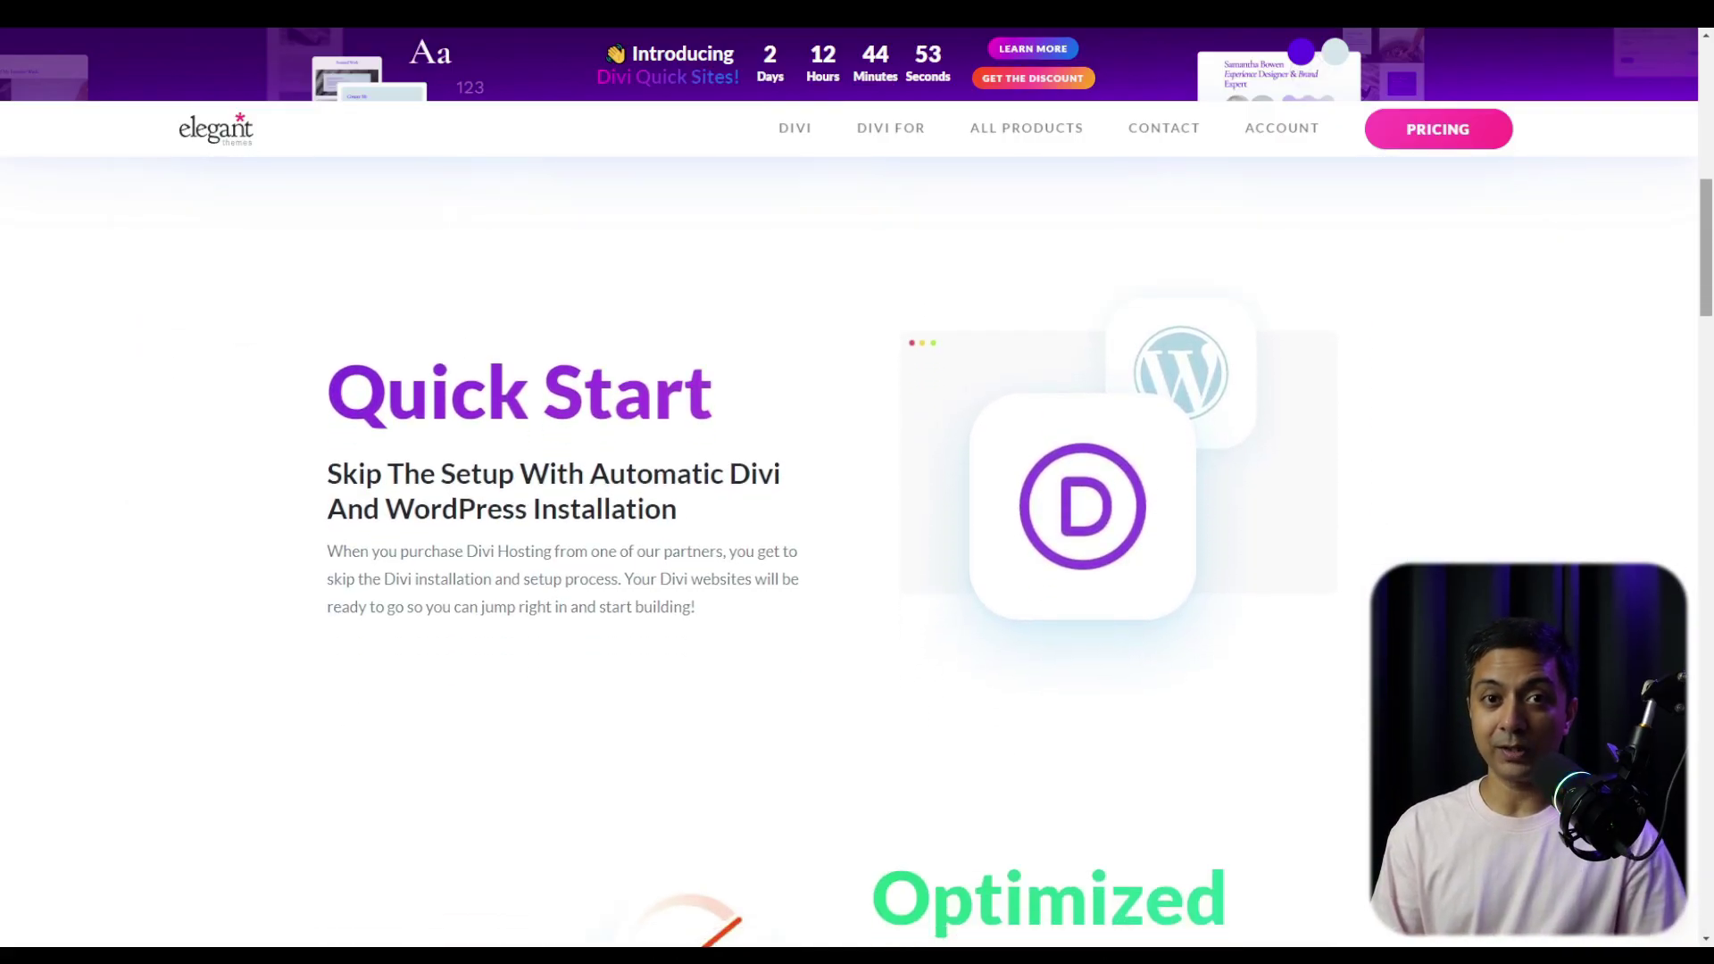
pyautogui.scroll(-4, 857, 518)
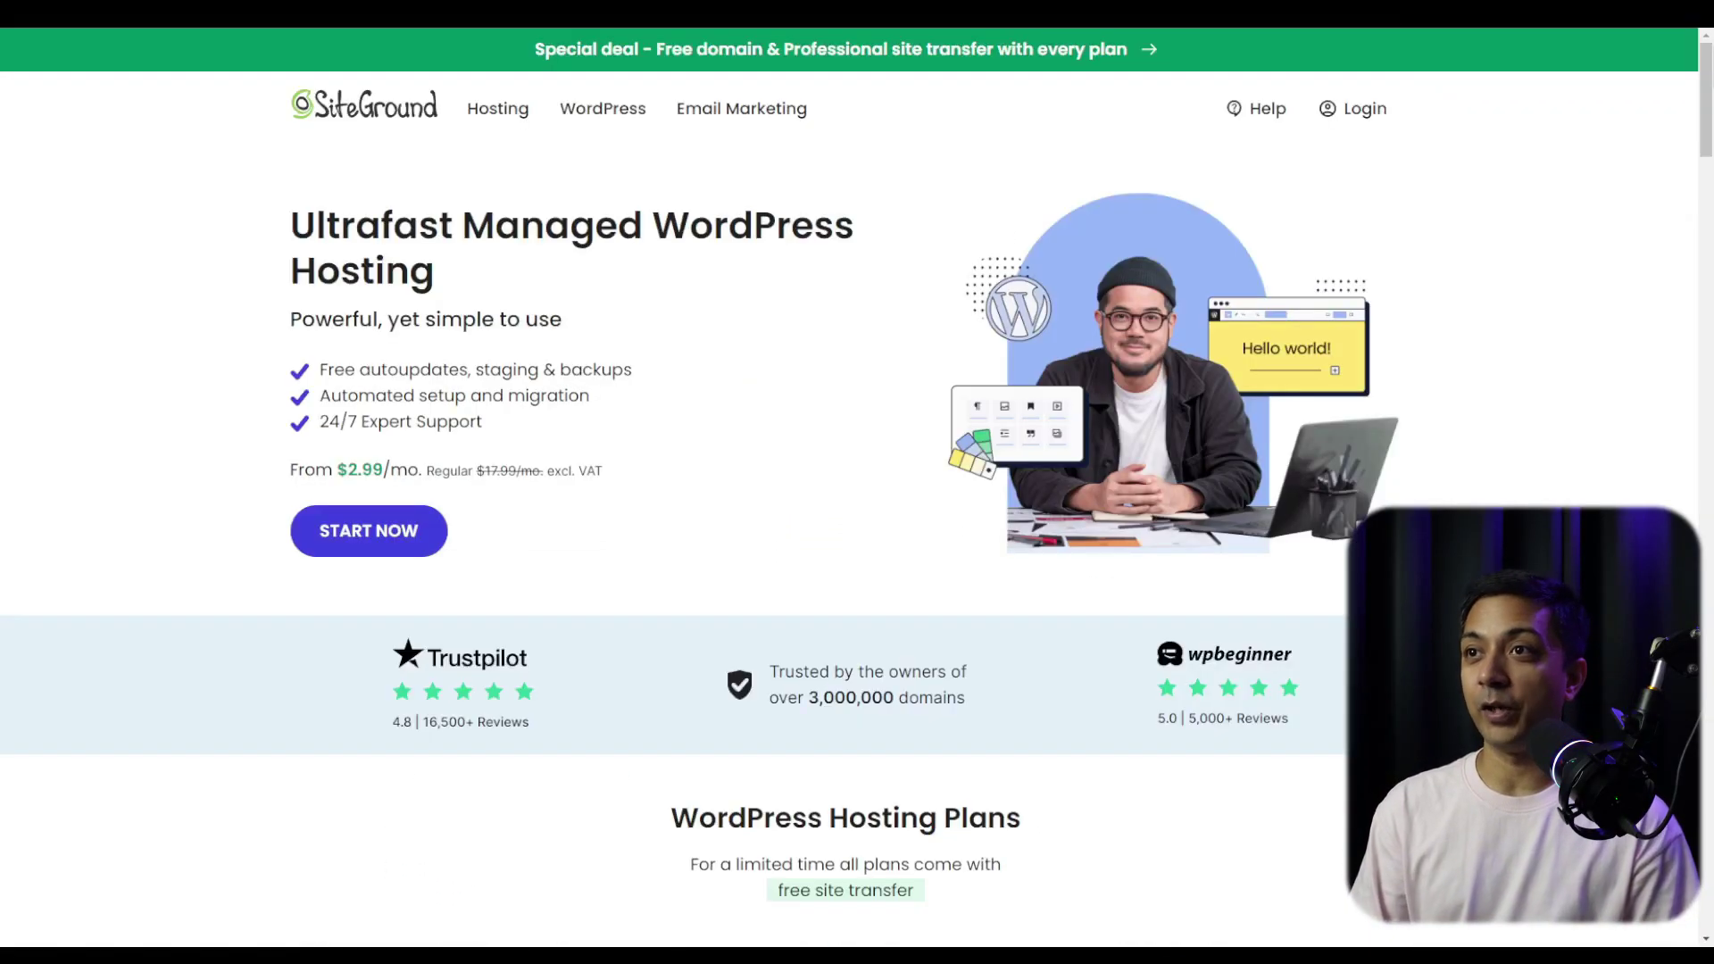
pyautogui.scroll(-3, 845, 482)
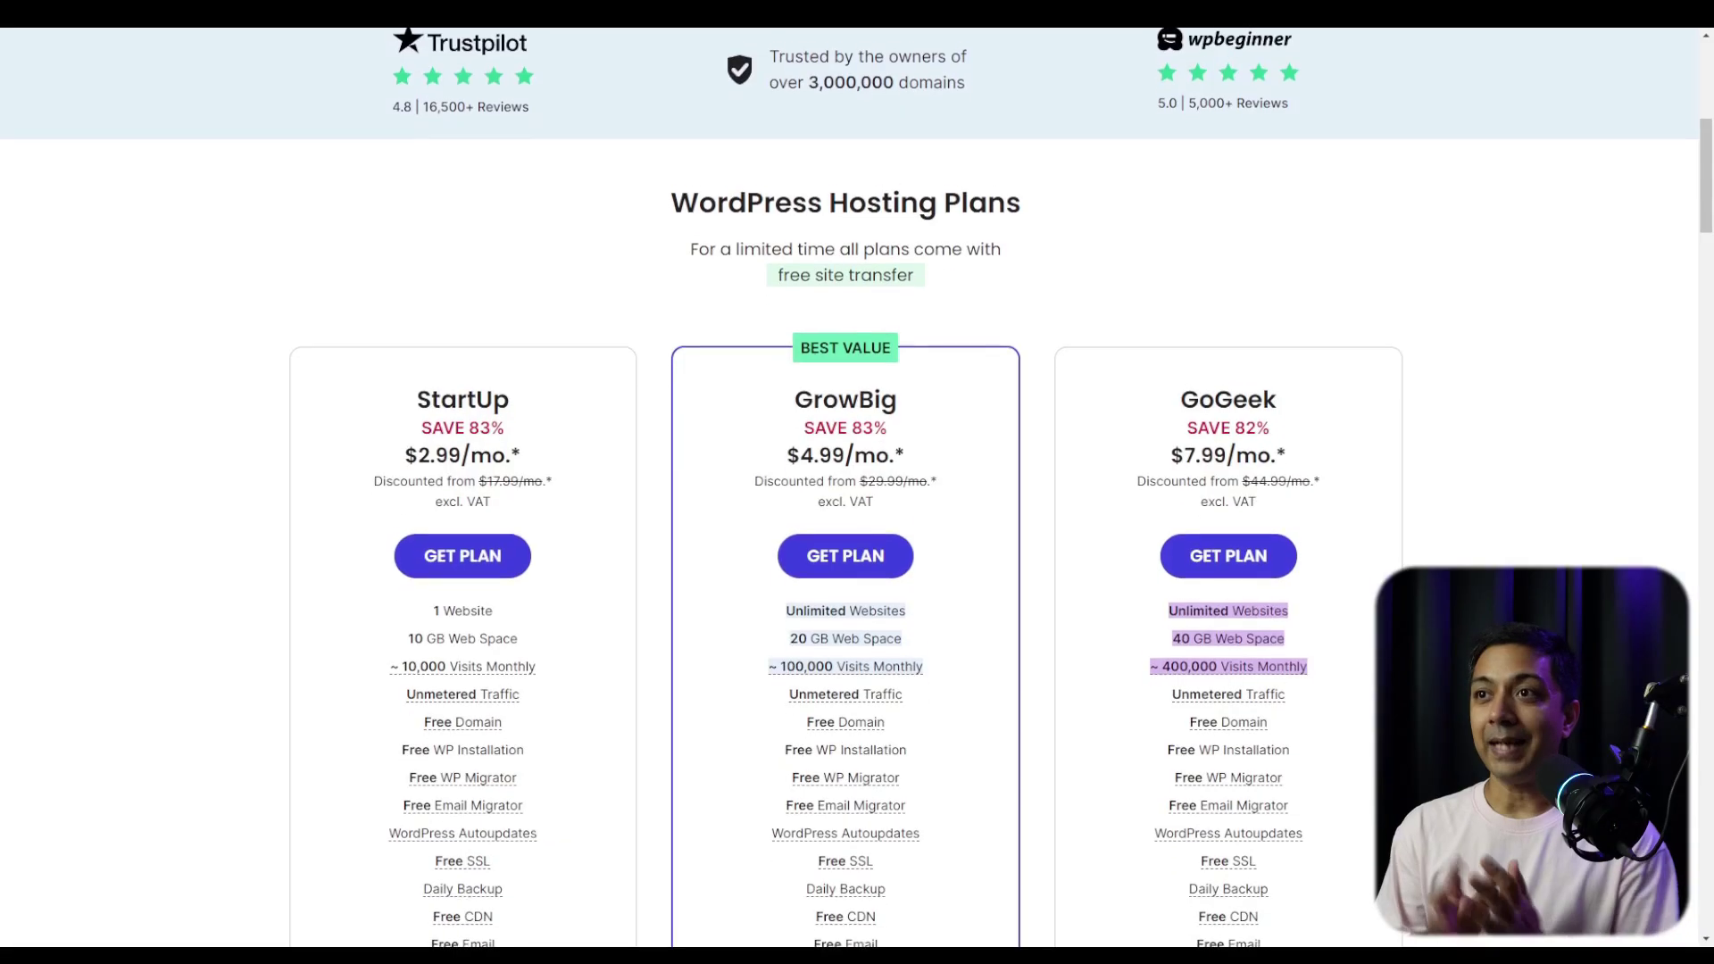
# Scroll down SiteGround's WordPress hosting plans toward the Divi-compatible Managed WordPress Hosting offer.
pyautogui.scroll(-4, 845, 482)
pyautogui.scroll(-3, 845, 482)
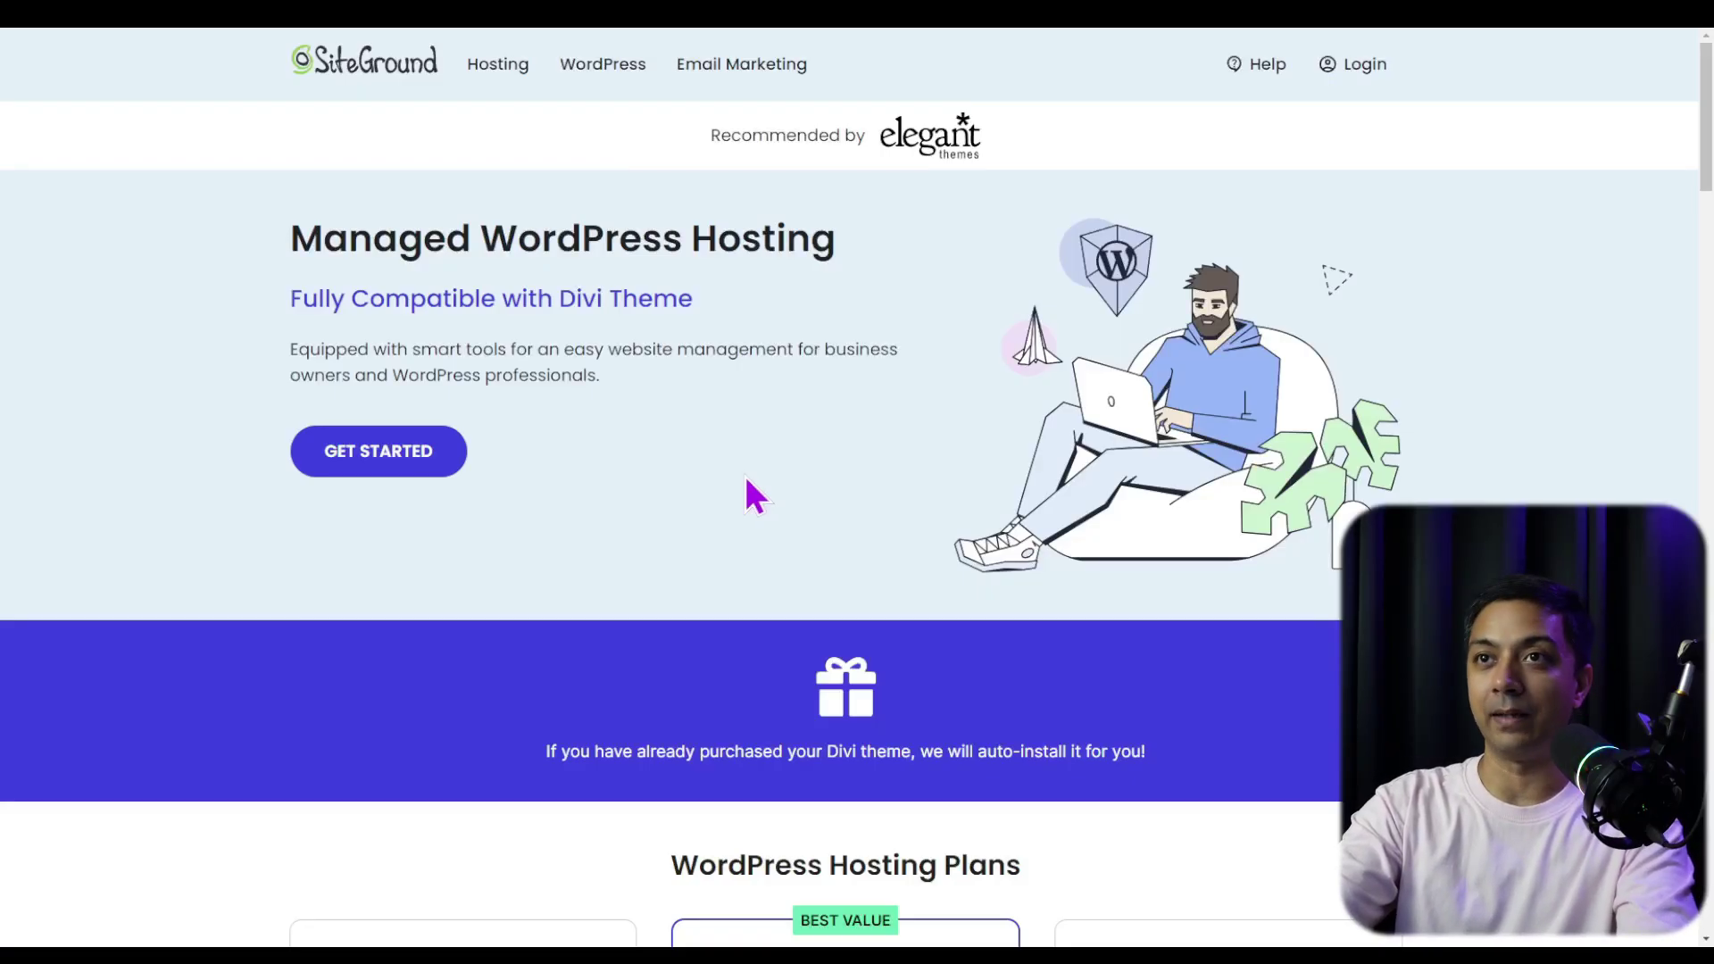
# Start the Divi hosting signup and pick the StartUp plan.
pyautogui.click(437, 454)
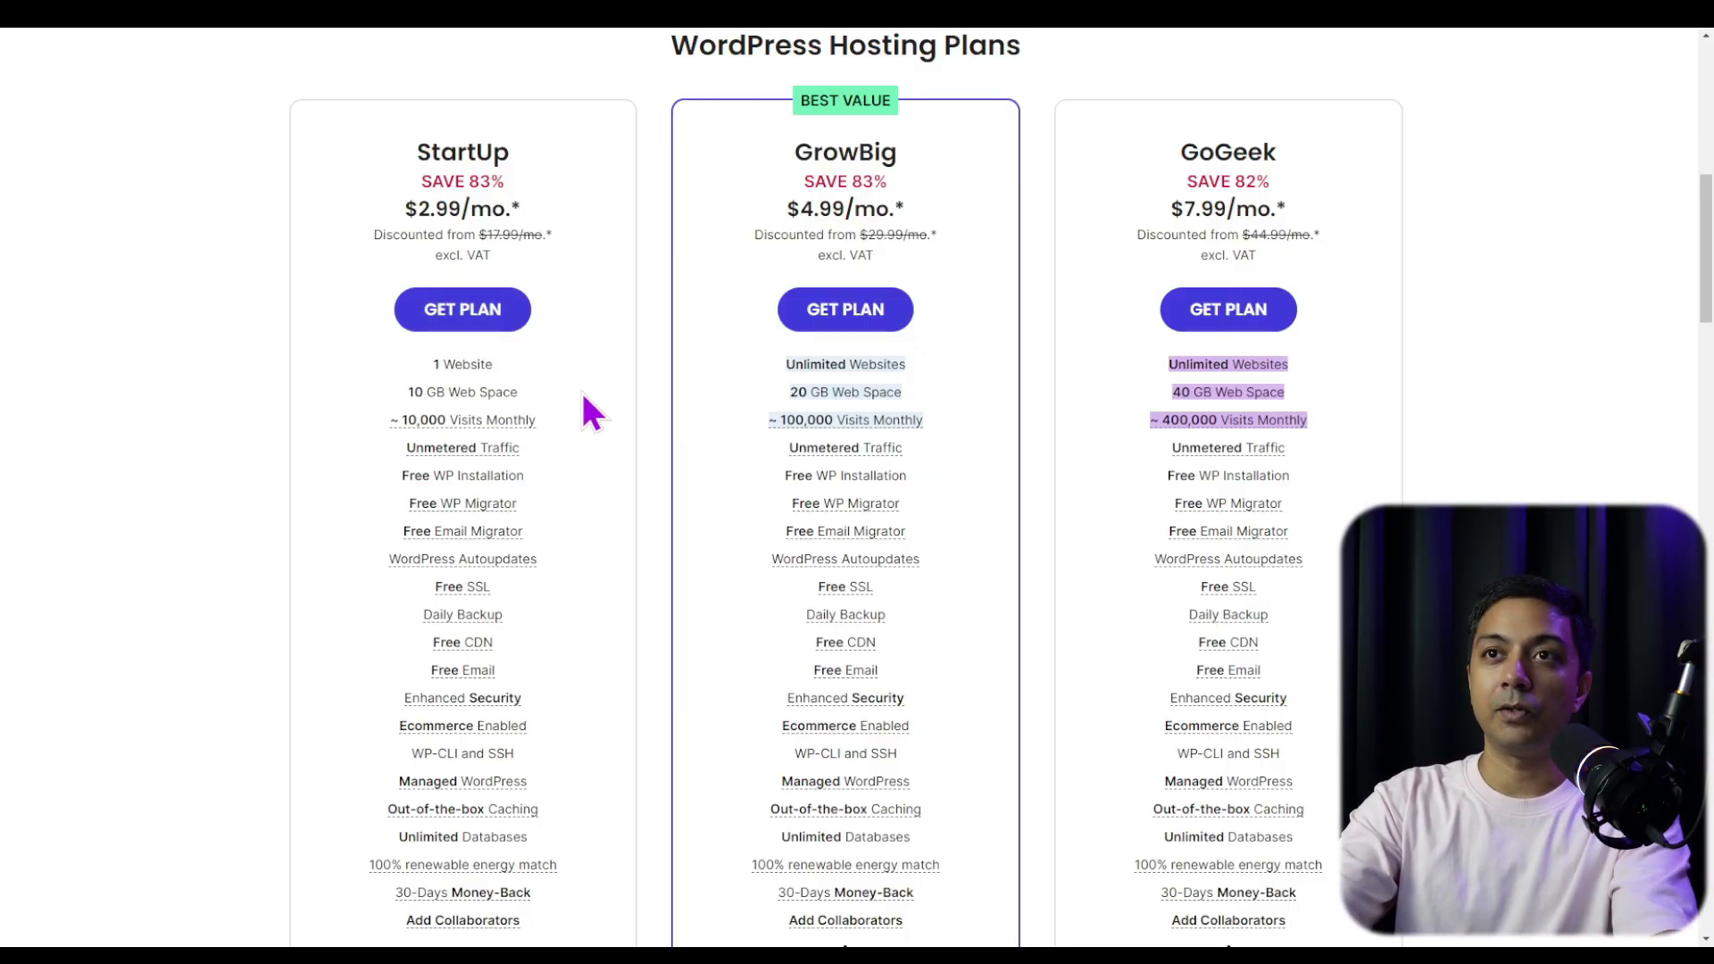
pyautogui.click(502, 326)
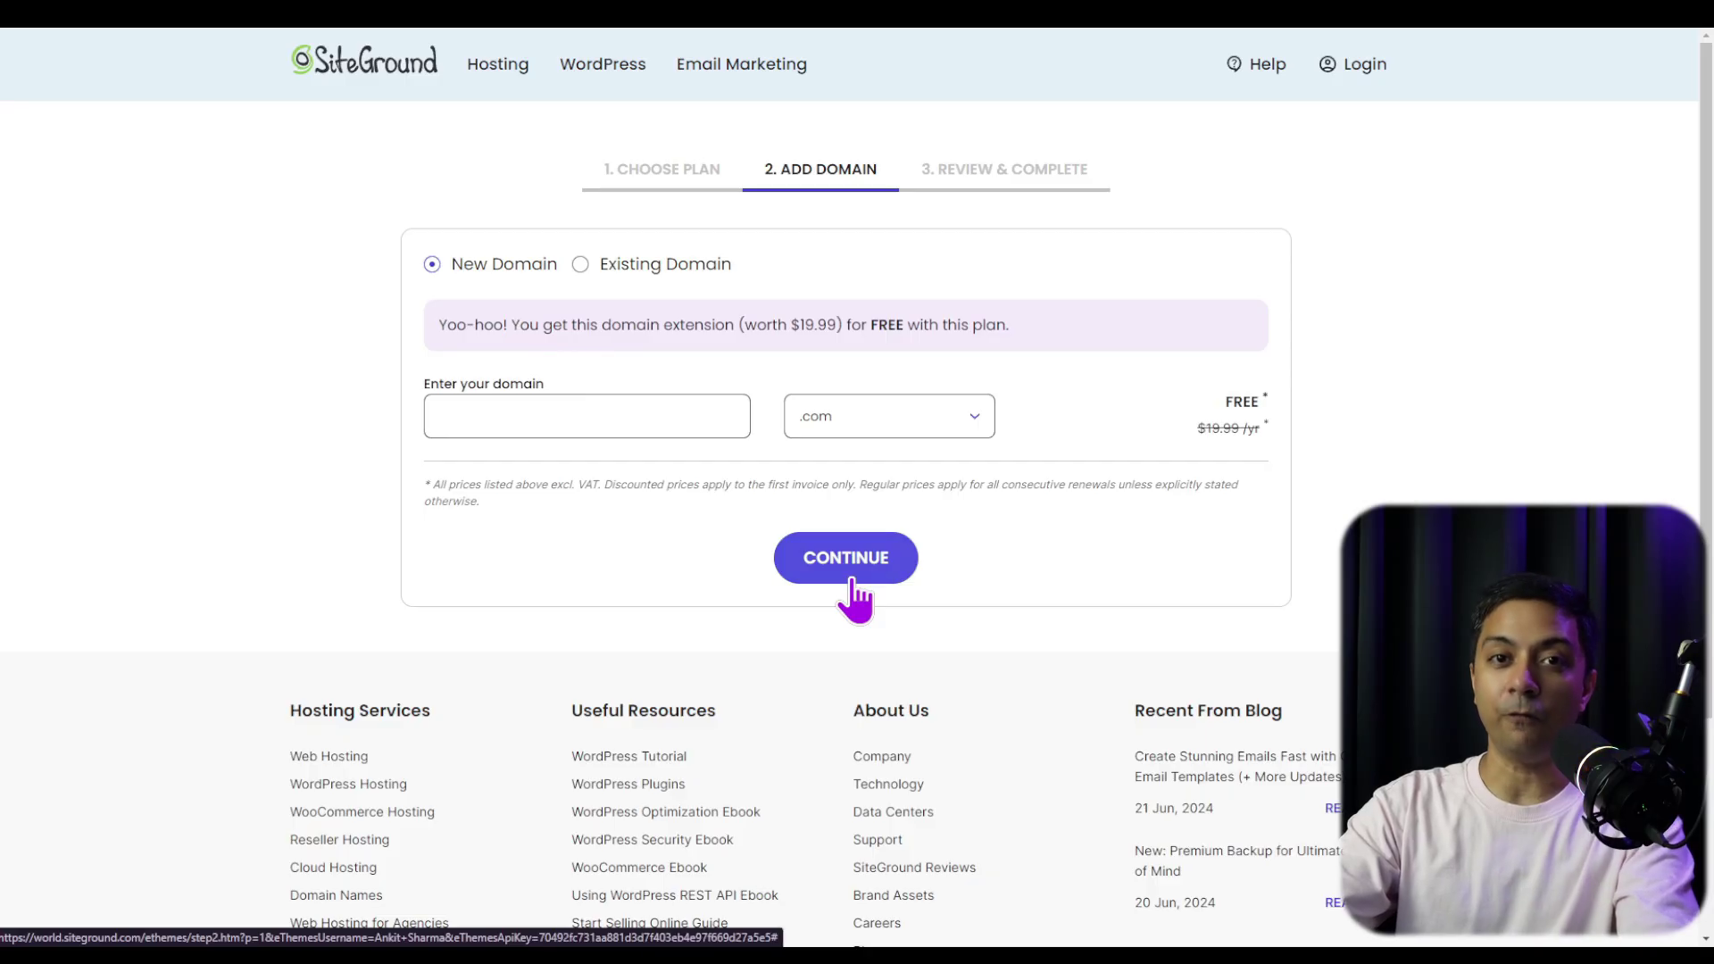
# Use the existing domain buildadiviwebsite.com for the hosting plan and continue to checkout.
pyautogui.click(580, 265)
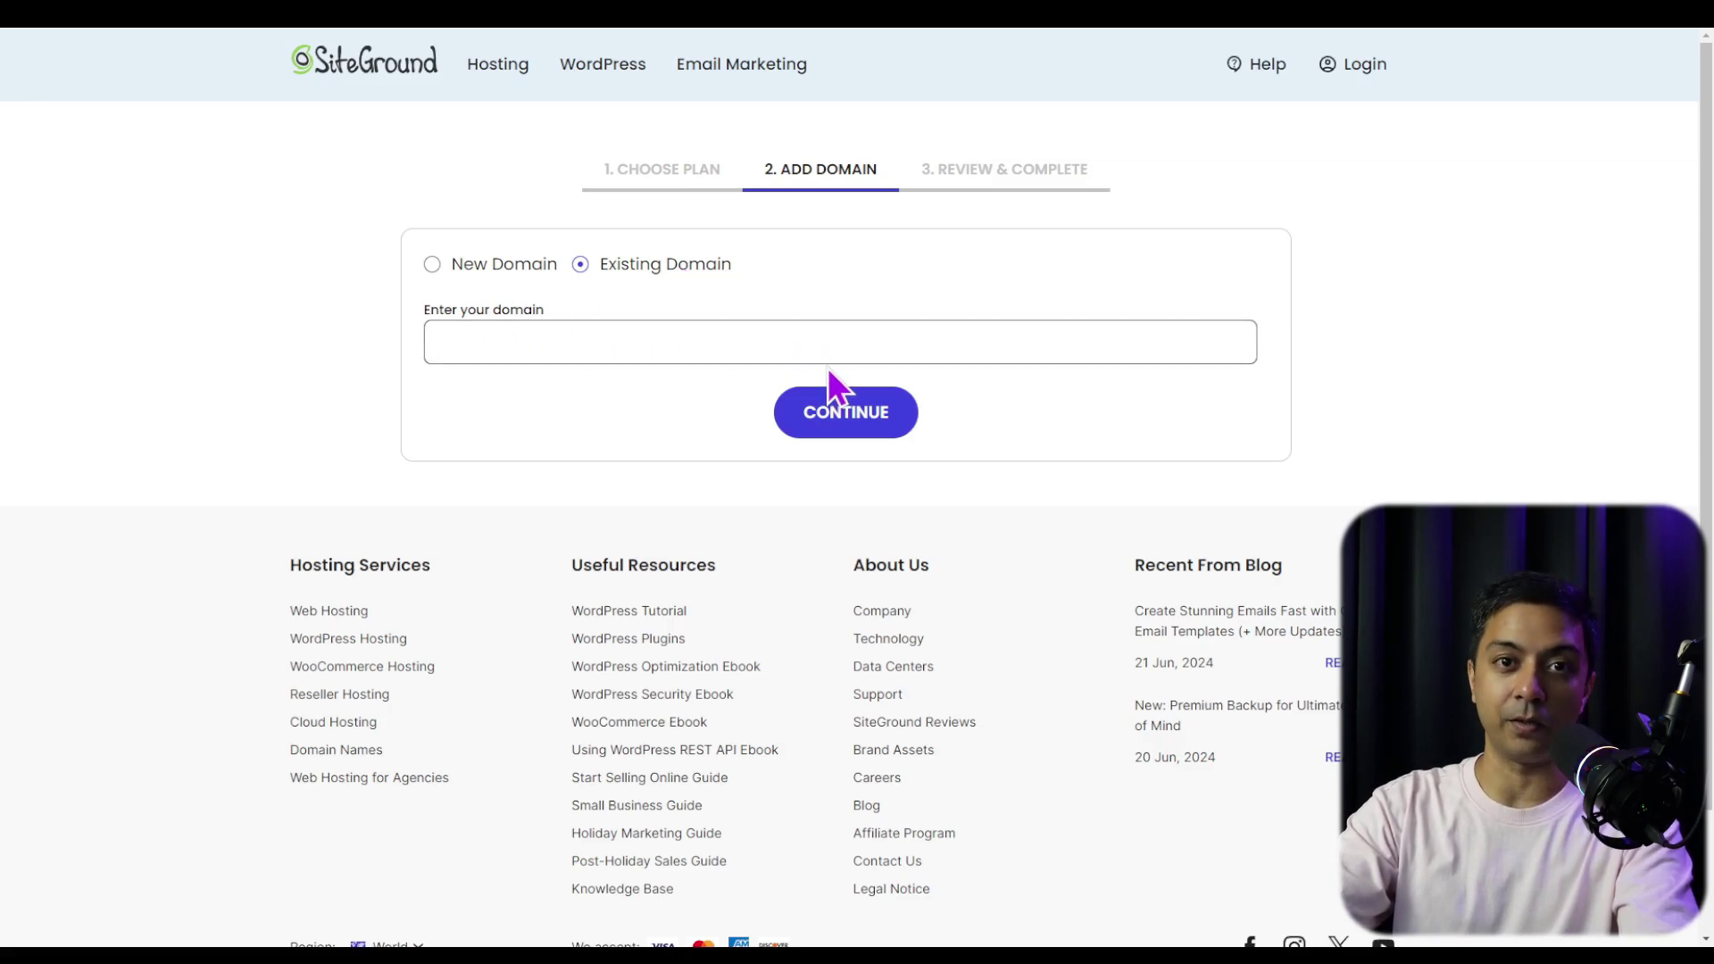
pyautogui.click(532, 351)
pyautogui.write('buildadiviwebsite.com')
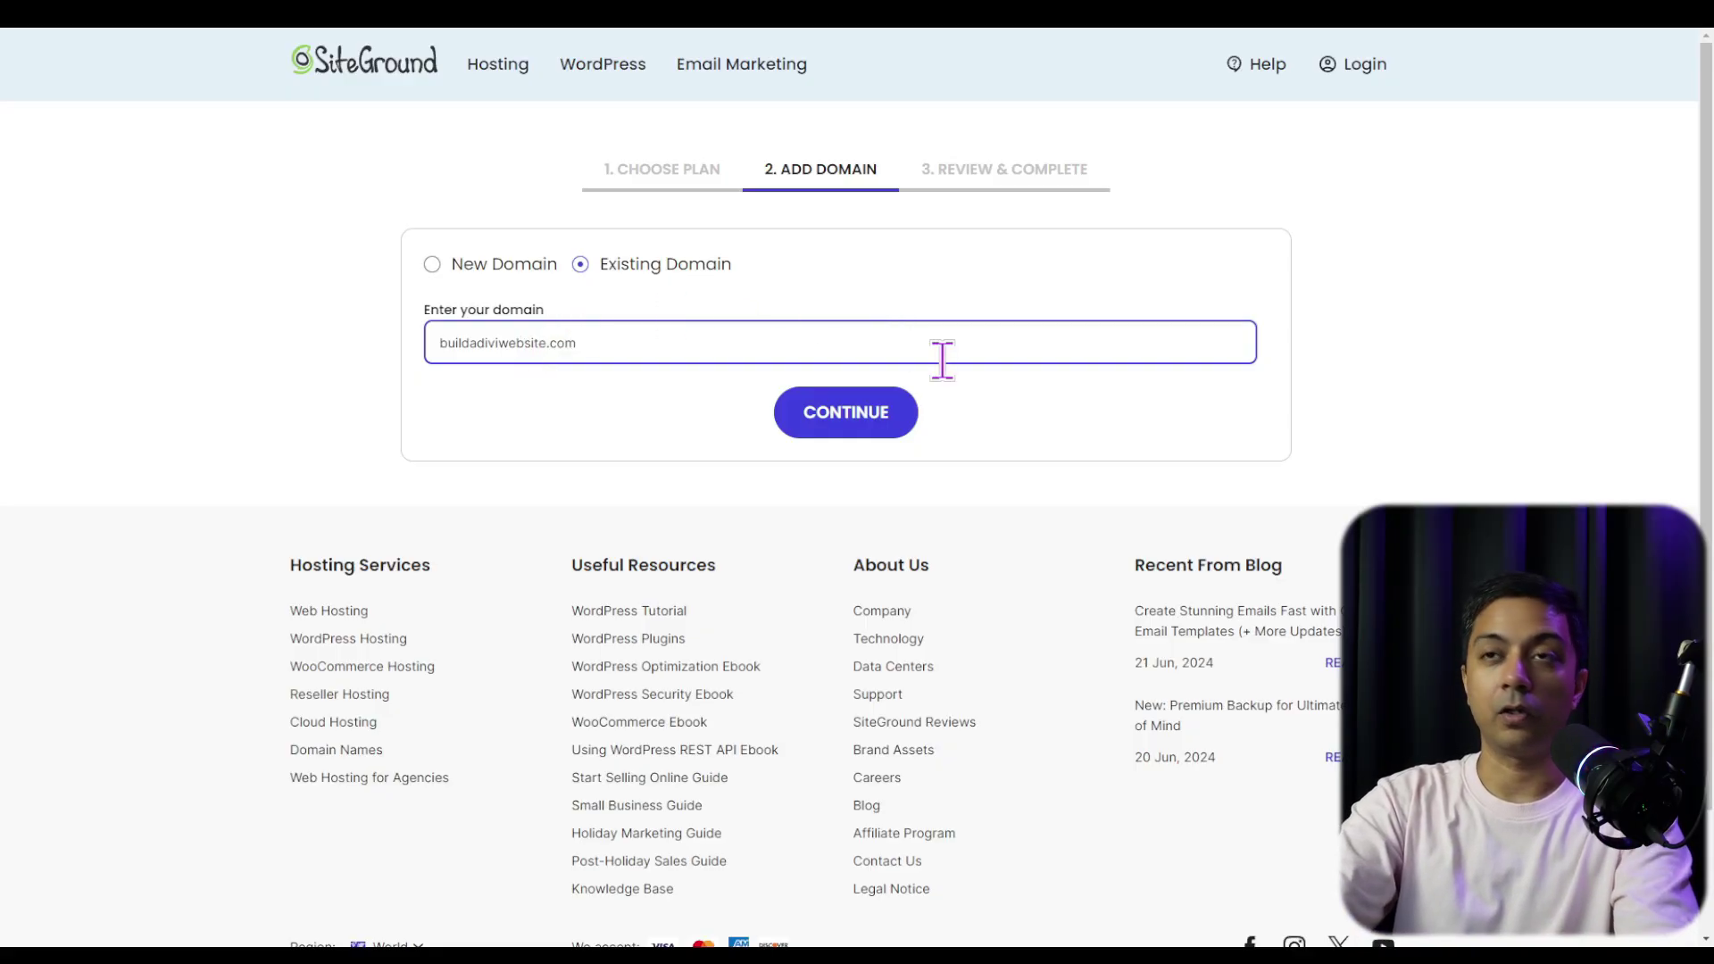
pyautogui.click(828, 428)
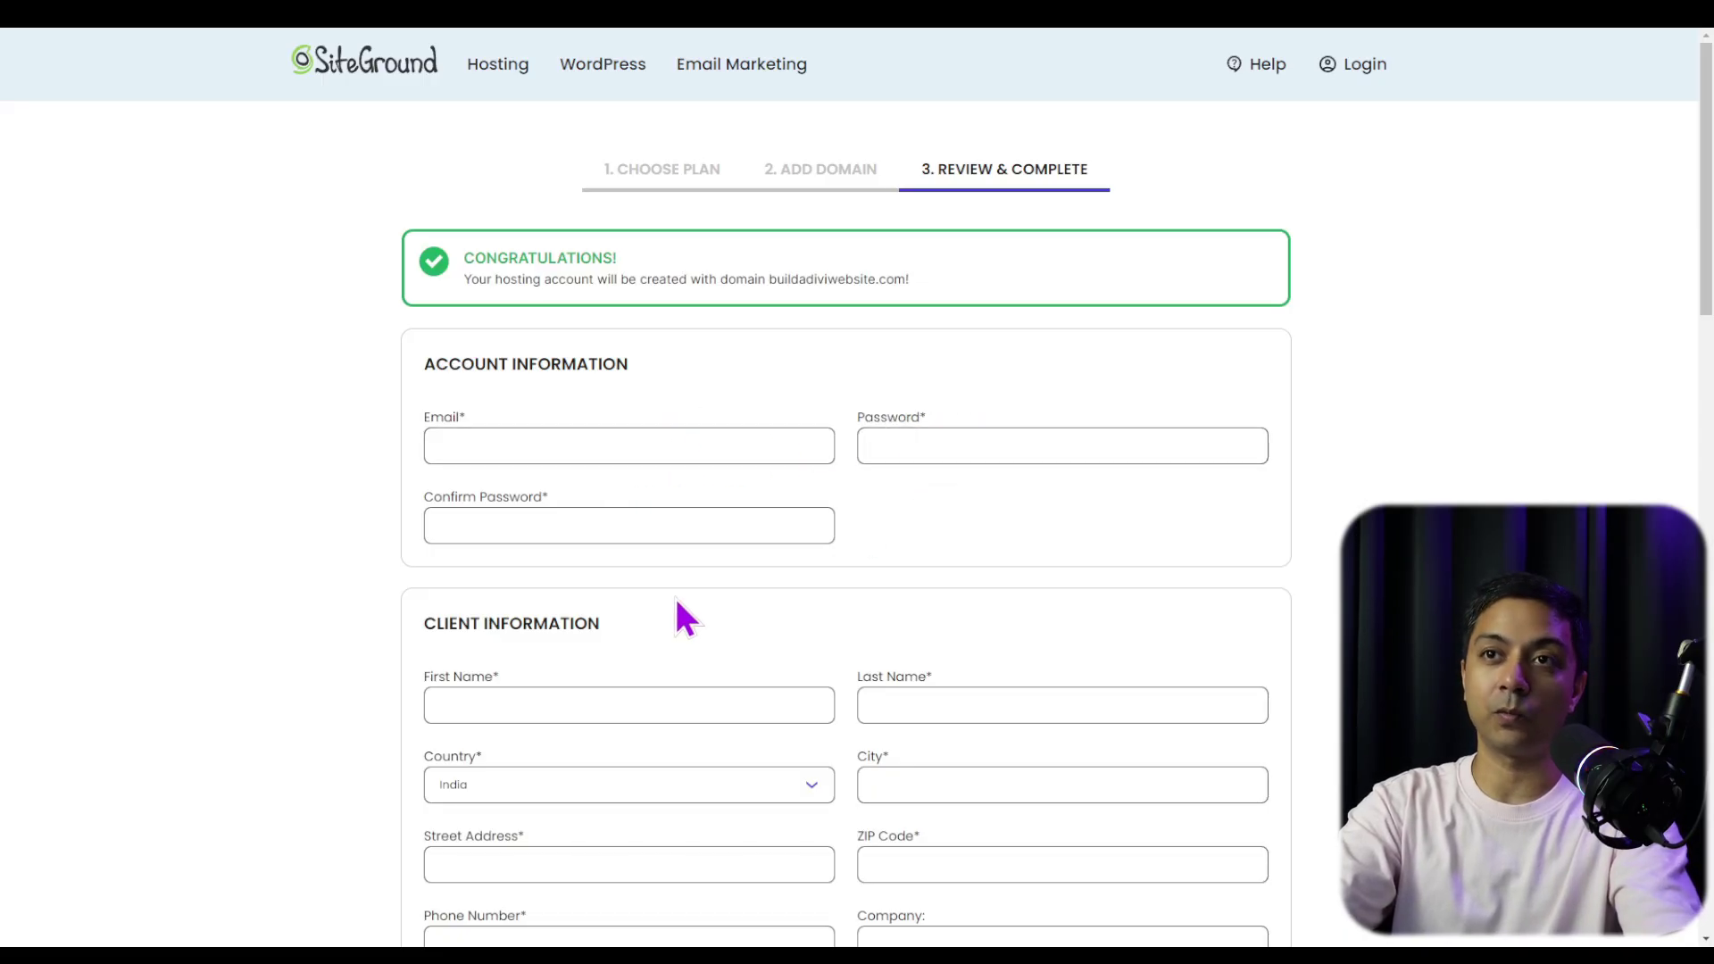
# Scroll through the Review & Complete checkout form for the StartUp plan.
pyautogui.scroll(-4, 1015, 574)
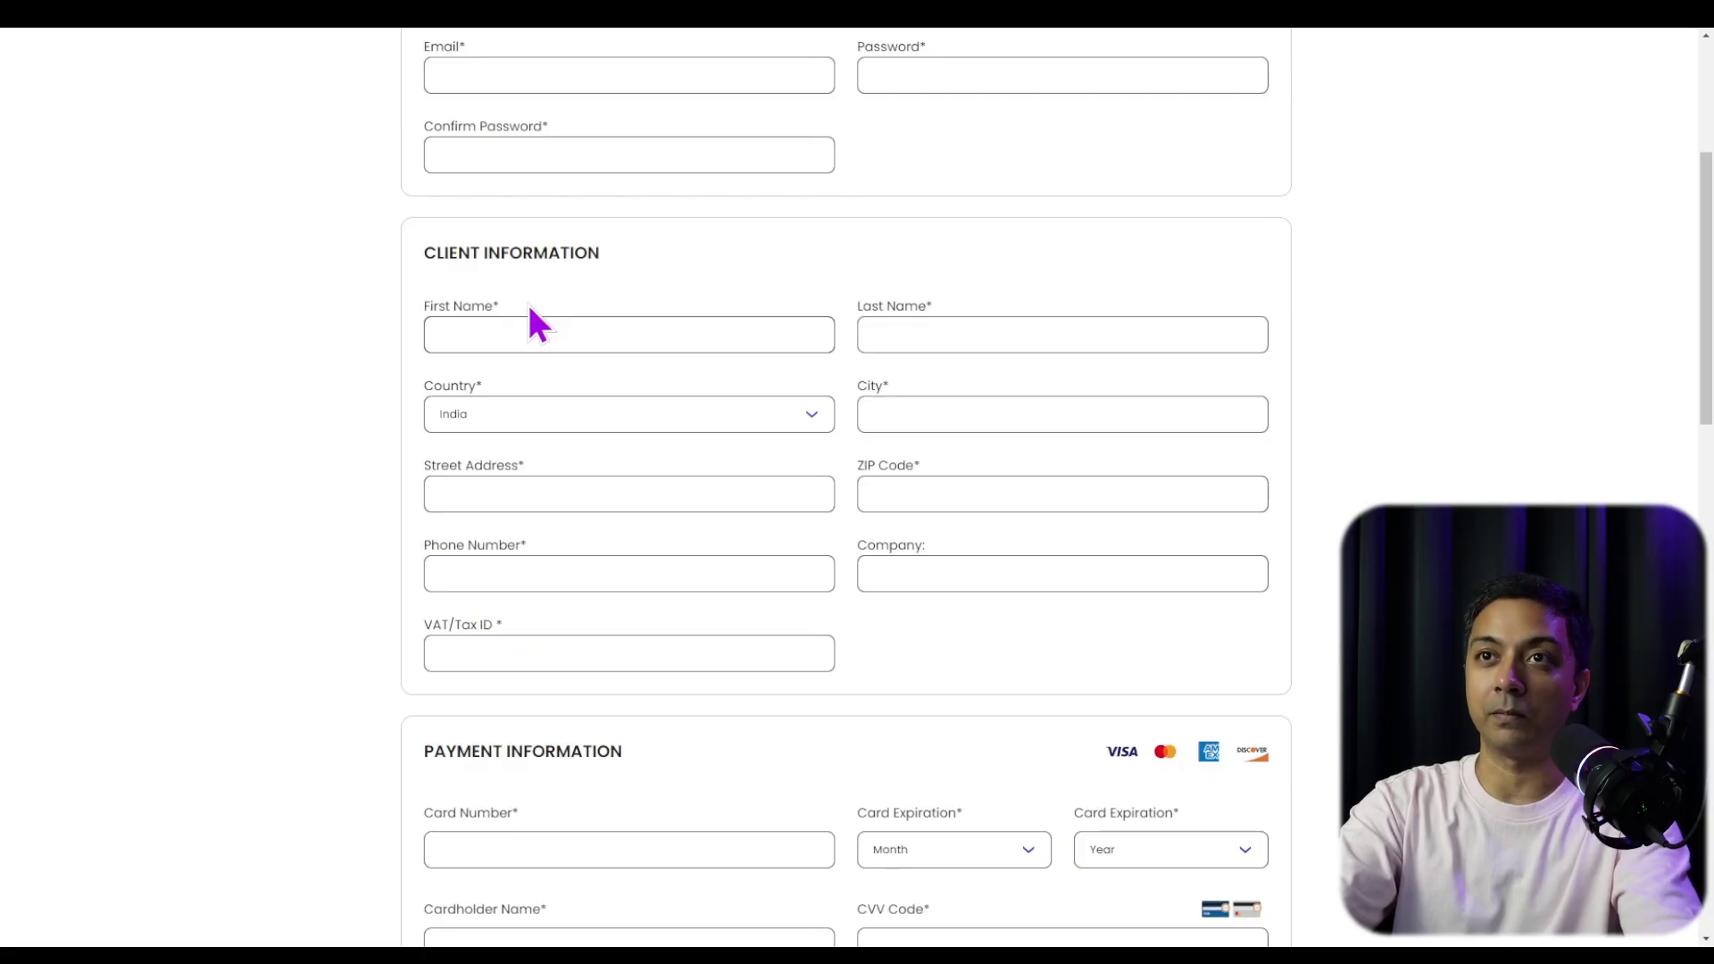
pyautogui.scroll(-4, 528, 305)
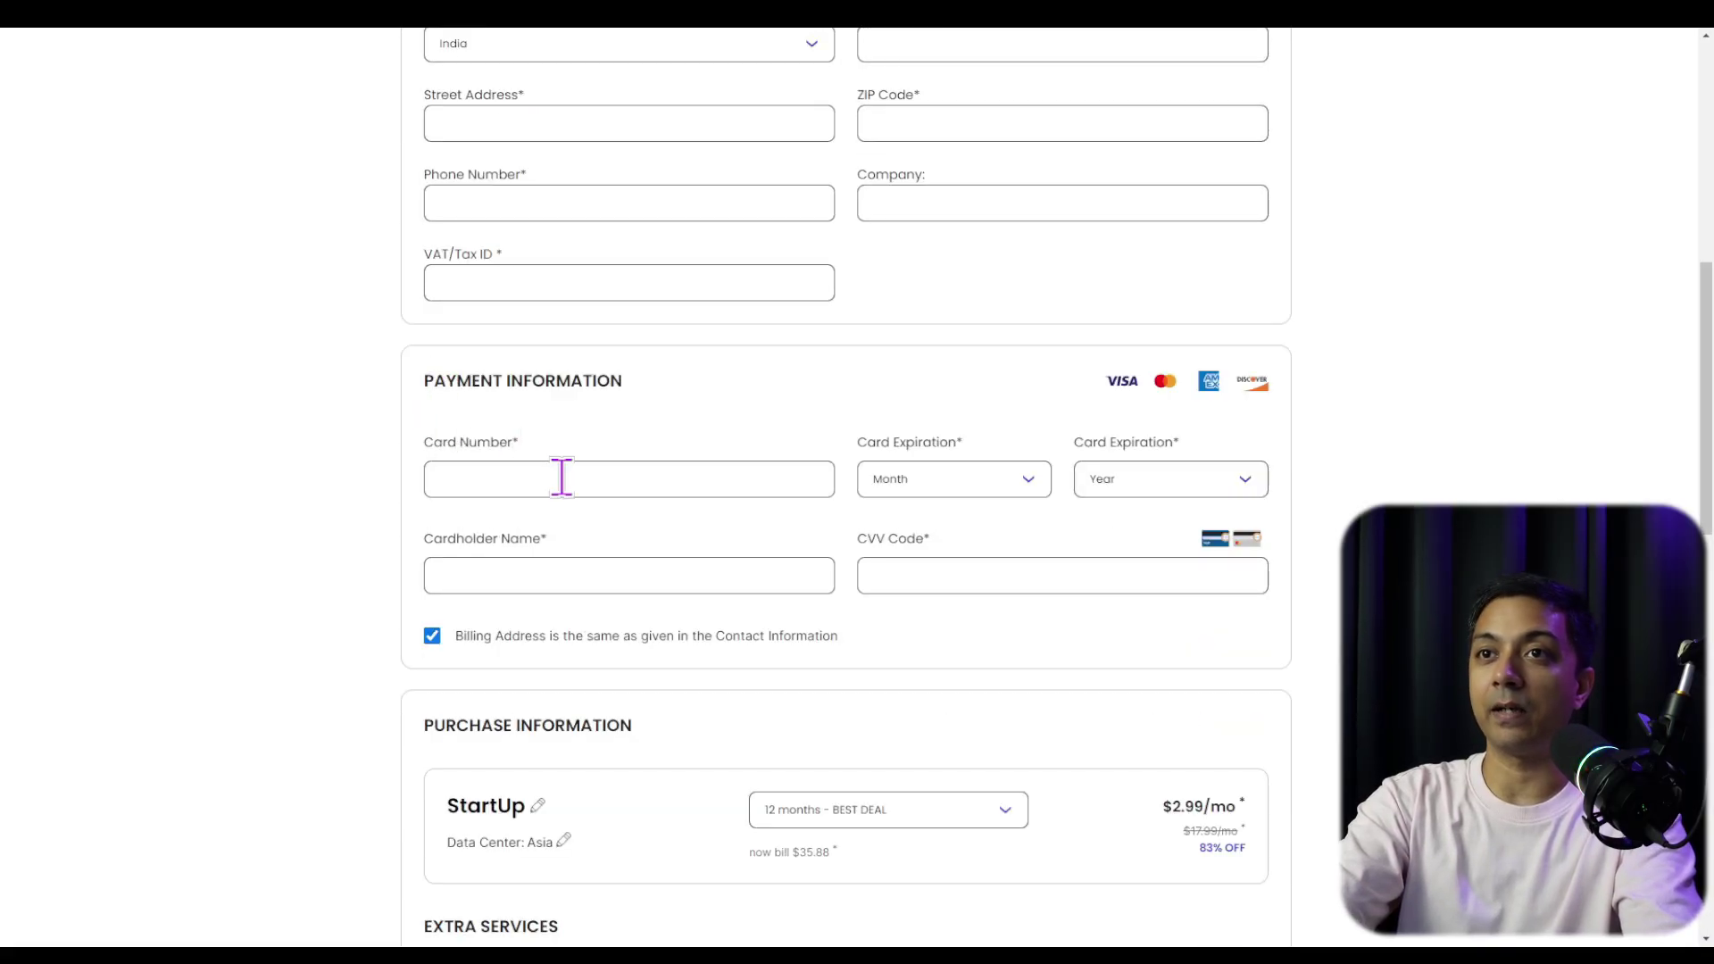
pyautogui.scroll(-6, 742, 531)
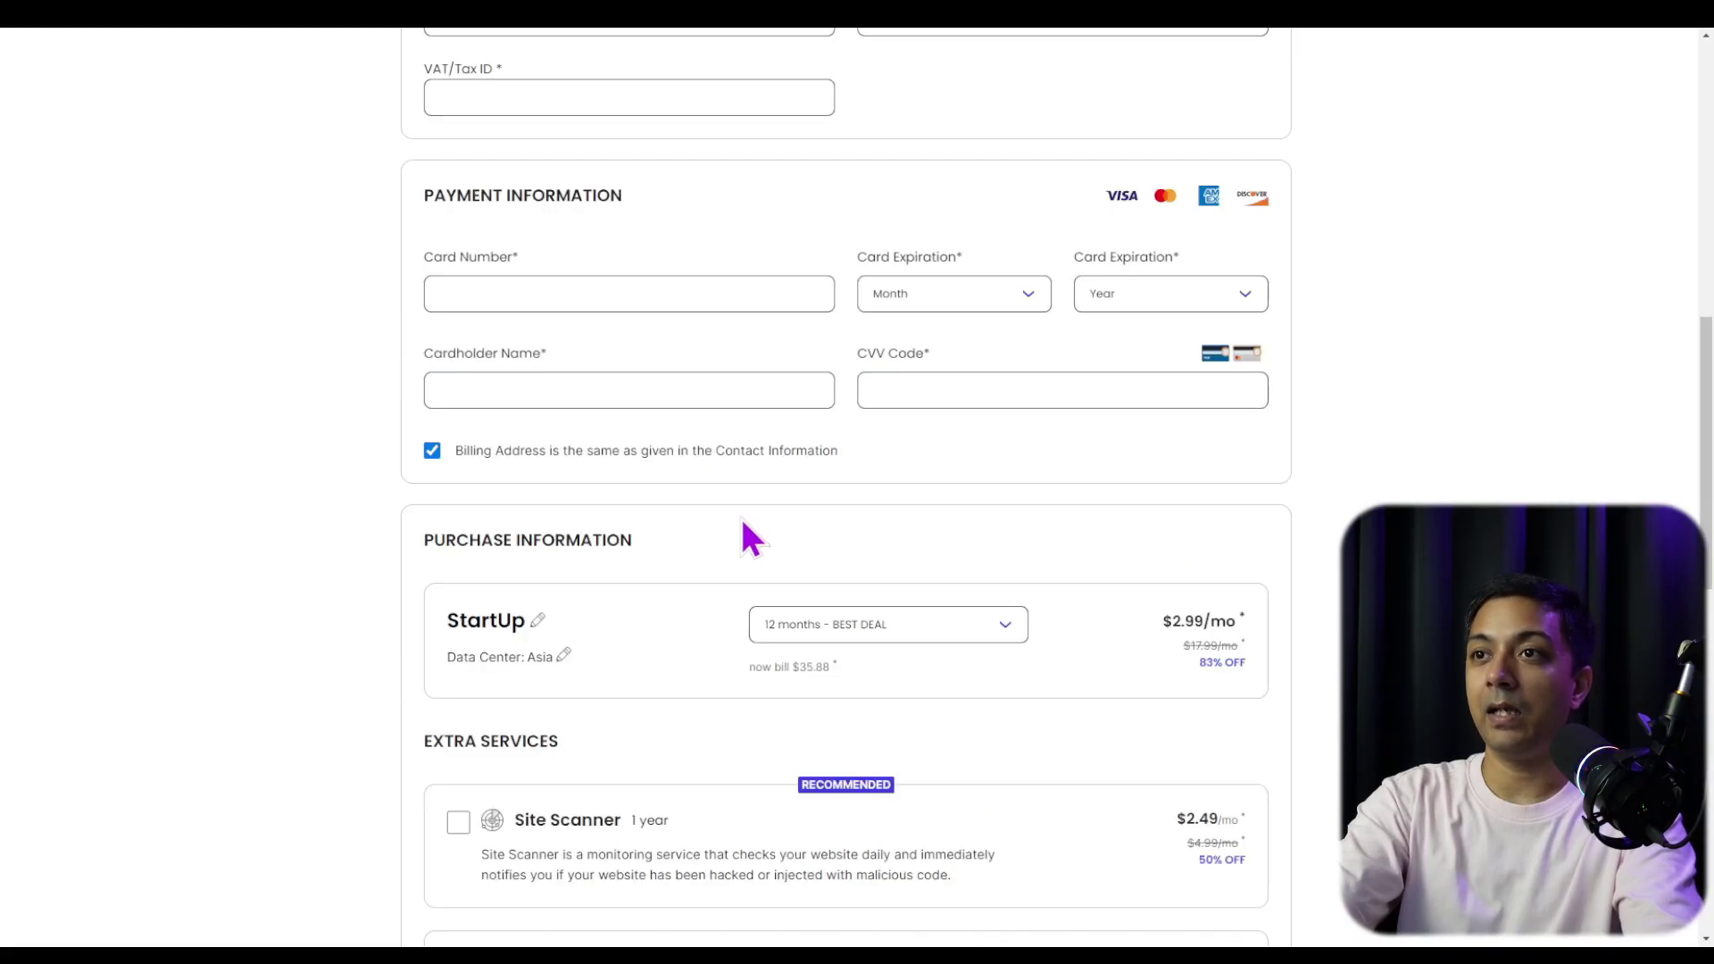
pyautogui.scroll(-1, 742, 531)
pyautogui.scroll(-3, 749, 532)
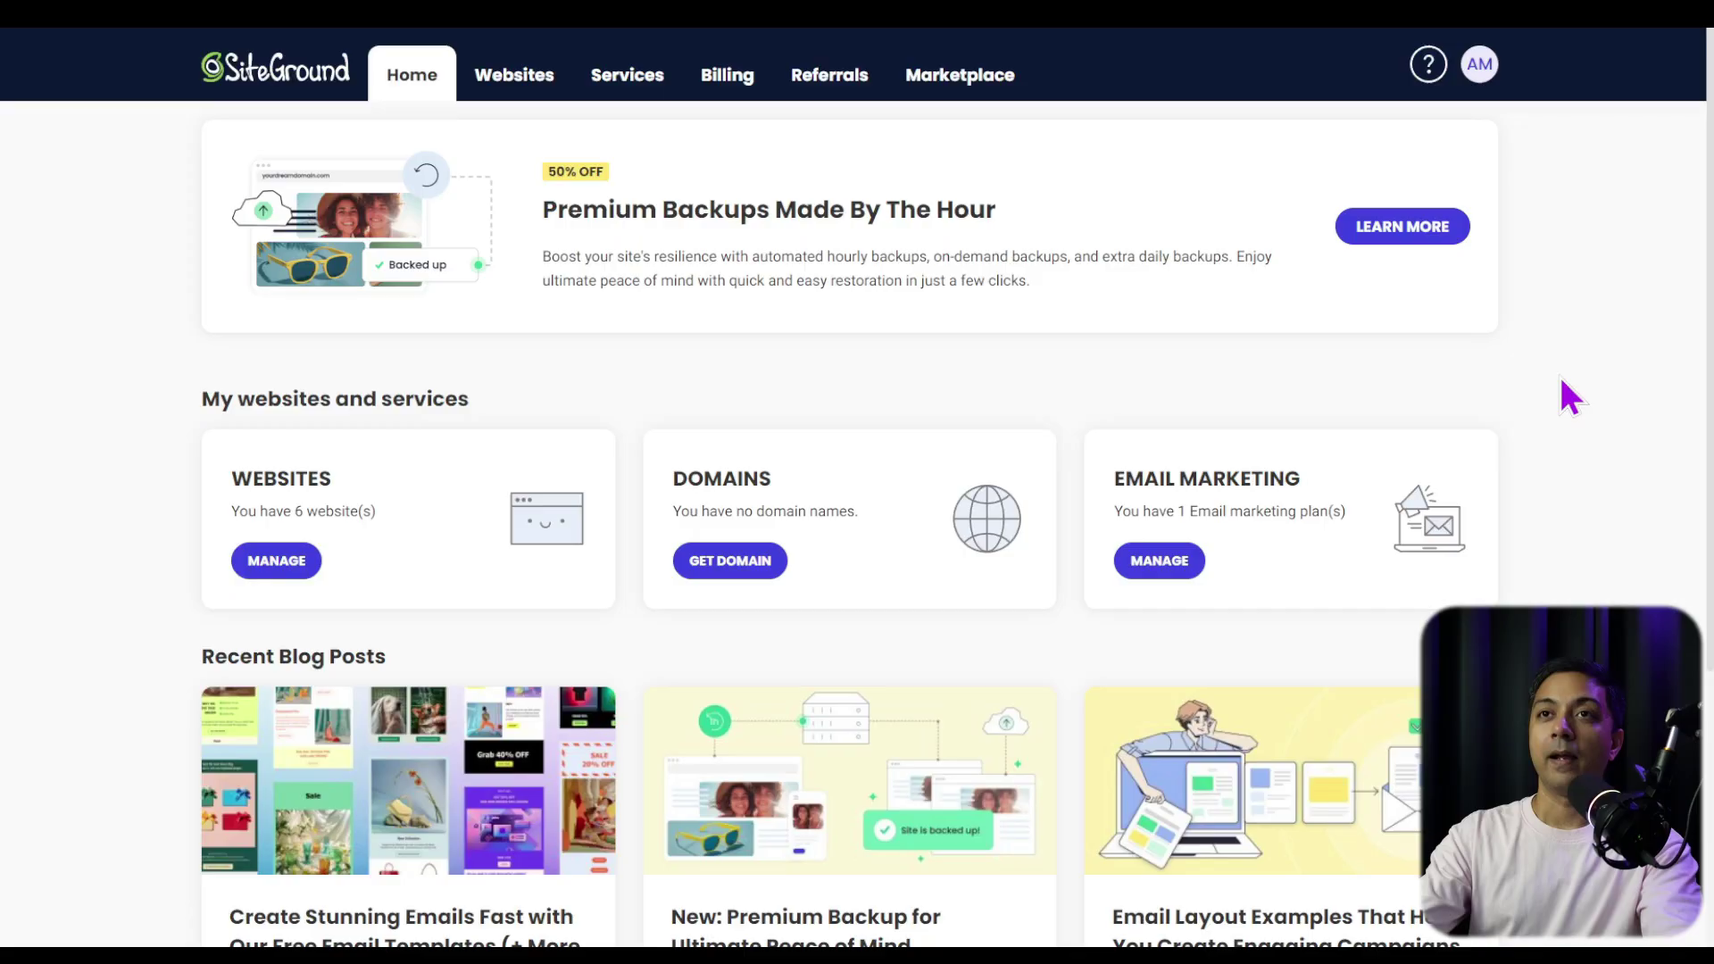
# Go to My Websites and launch the New Website wizard.
pyautogui.click(546, 79)
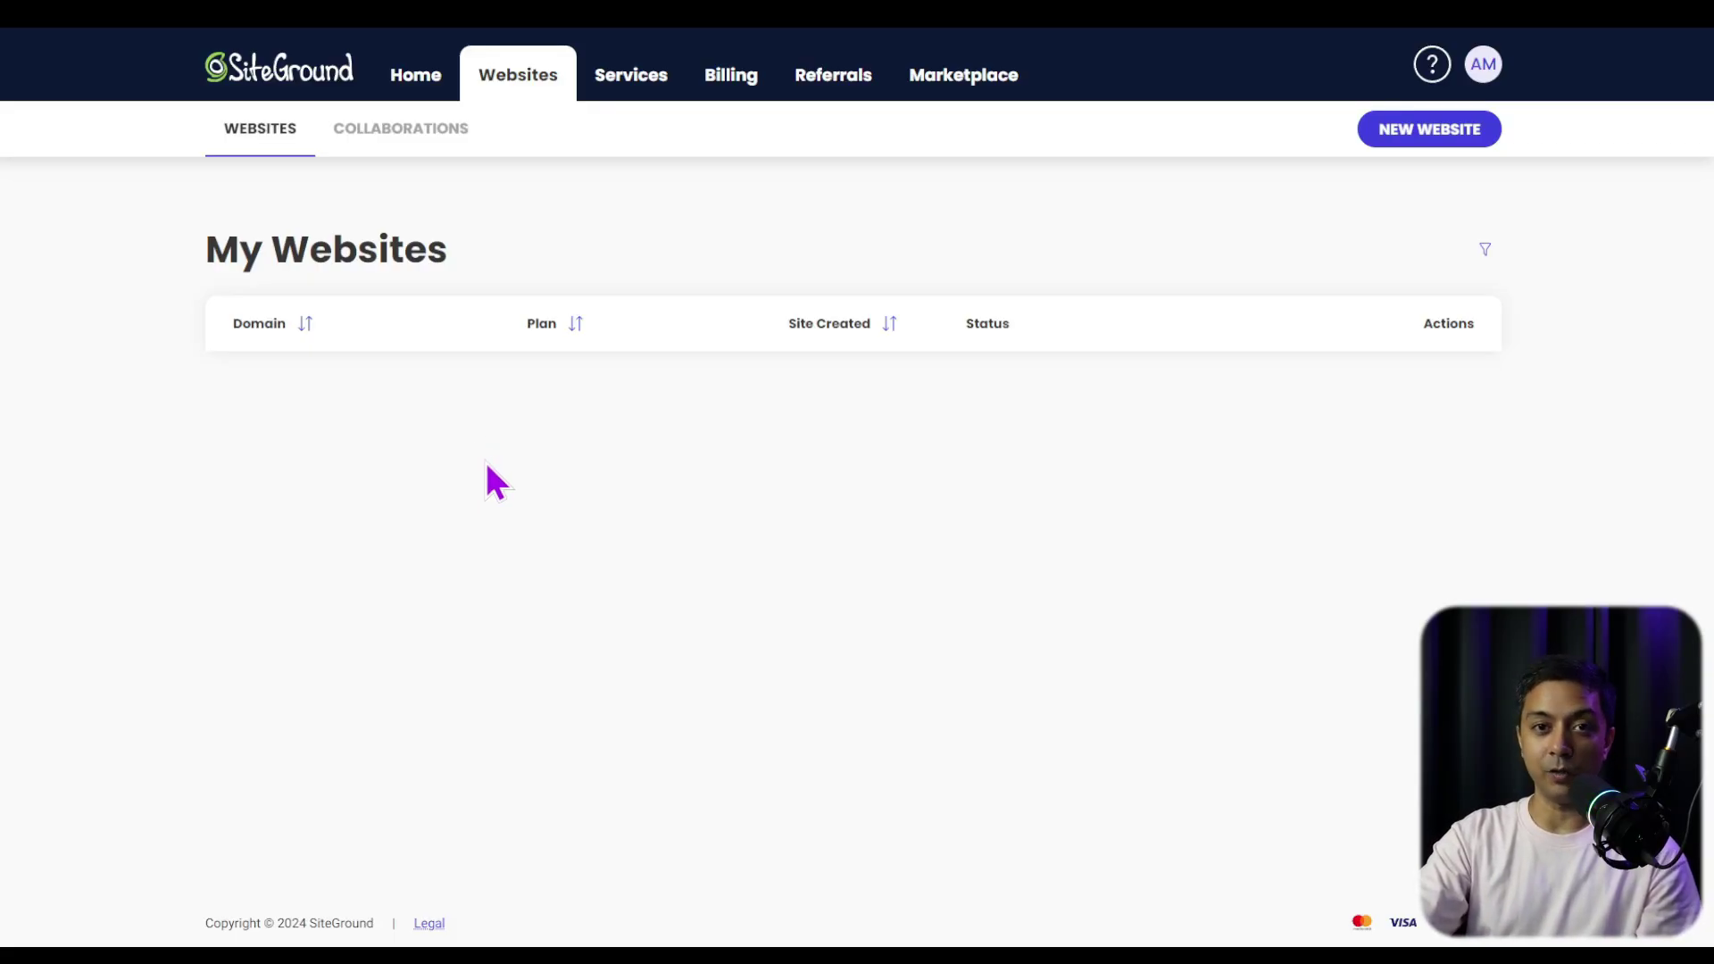
pyautogui.click(1409, 136)
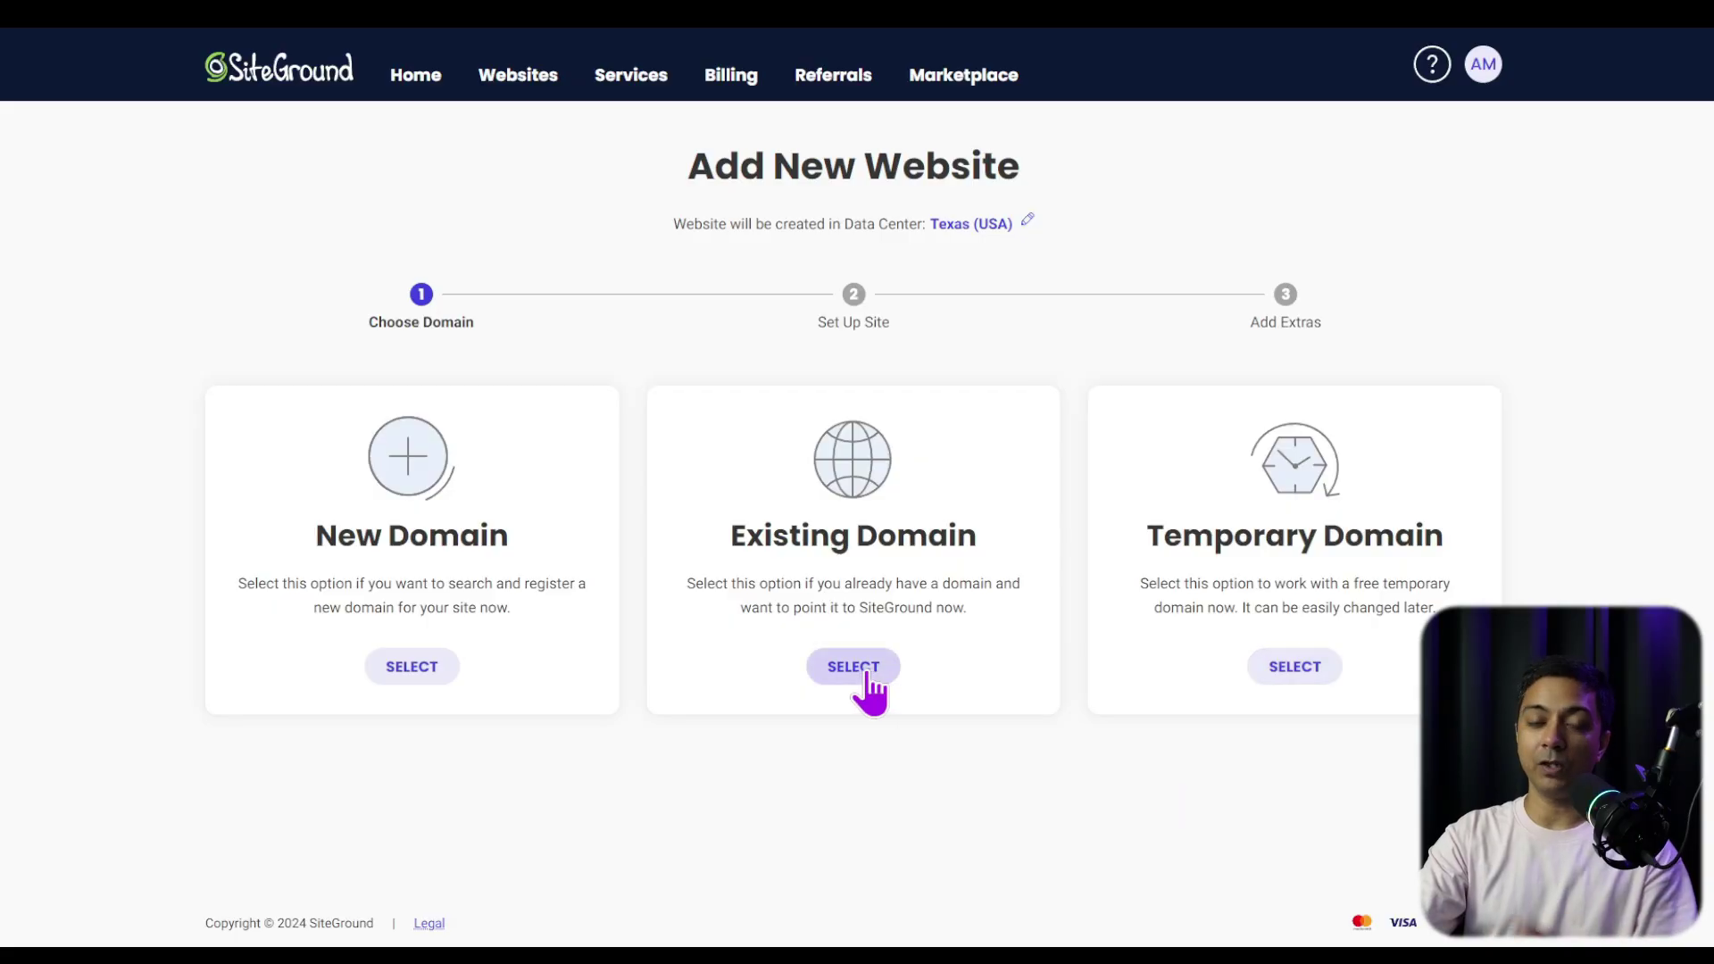
# Select the free Temporary Domain option for the new site.
pyautogui.click(1295, 667)
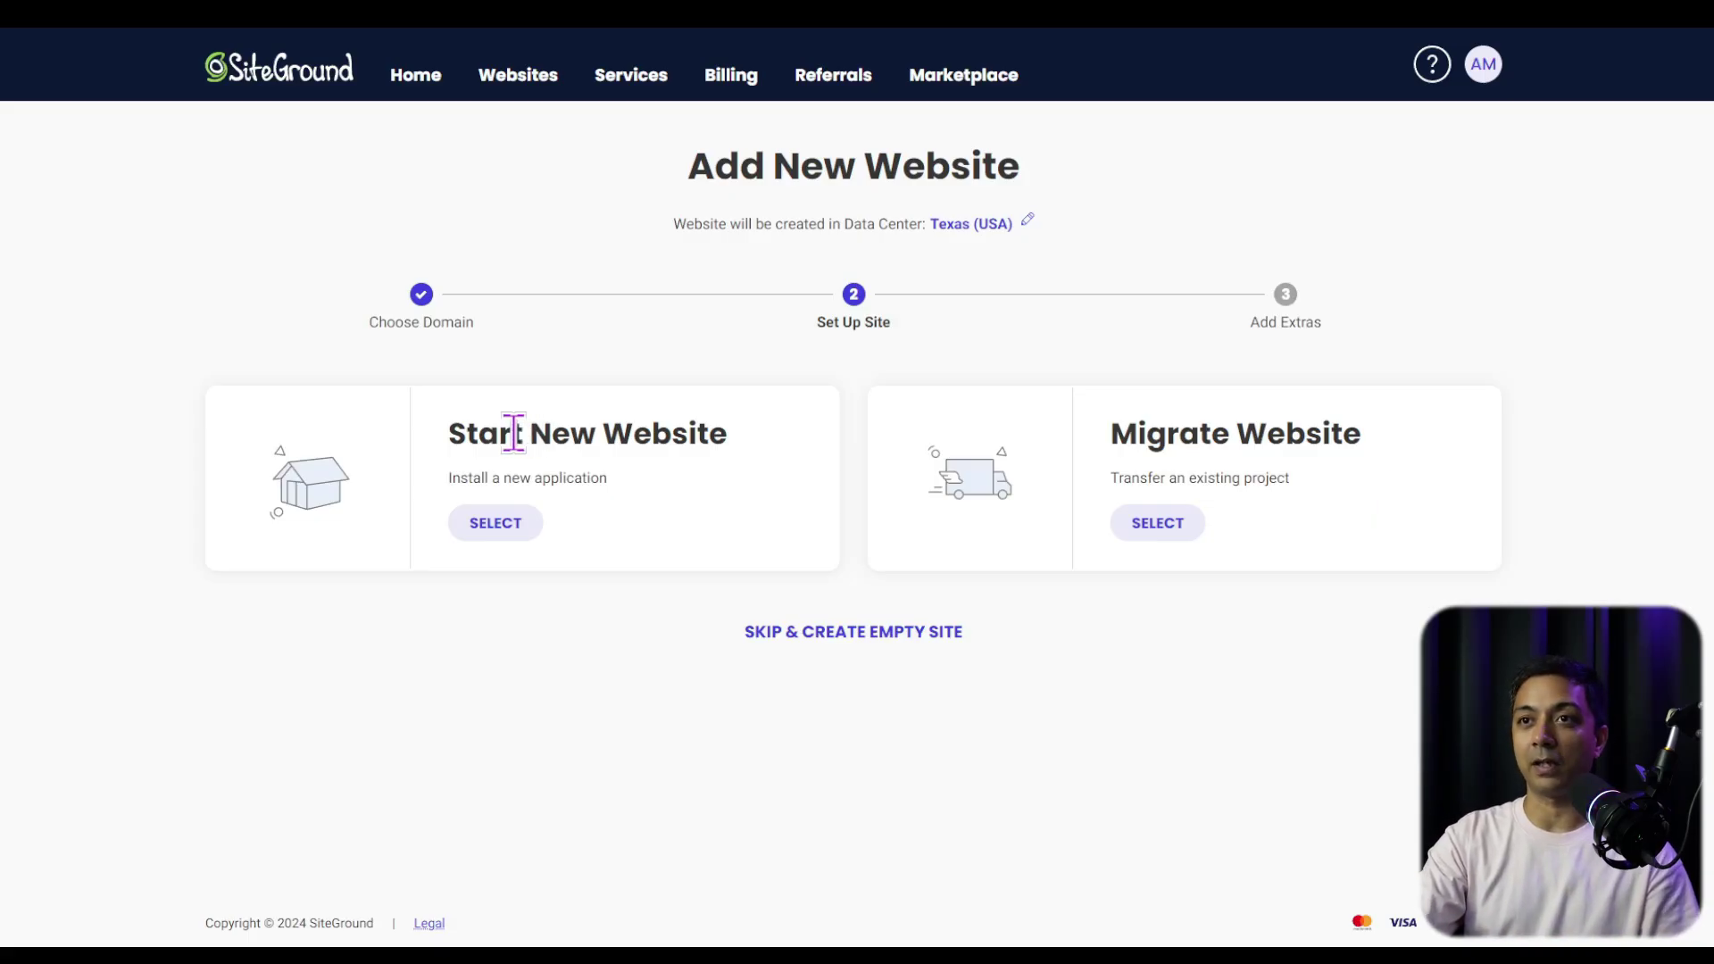
# Choose a new WordPress site, paste the admin login e-mail, generate a strong password, and continue.
pyautogui.click(496, 524)
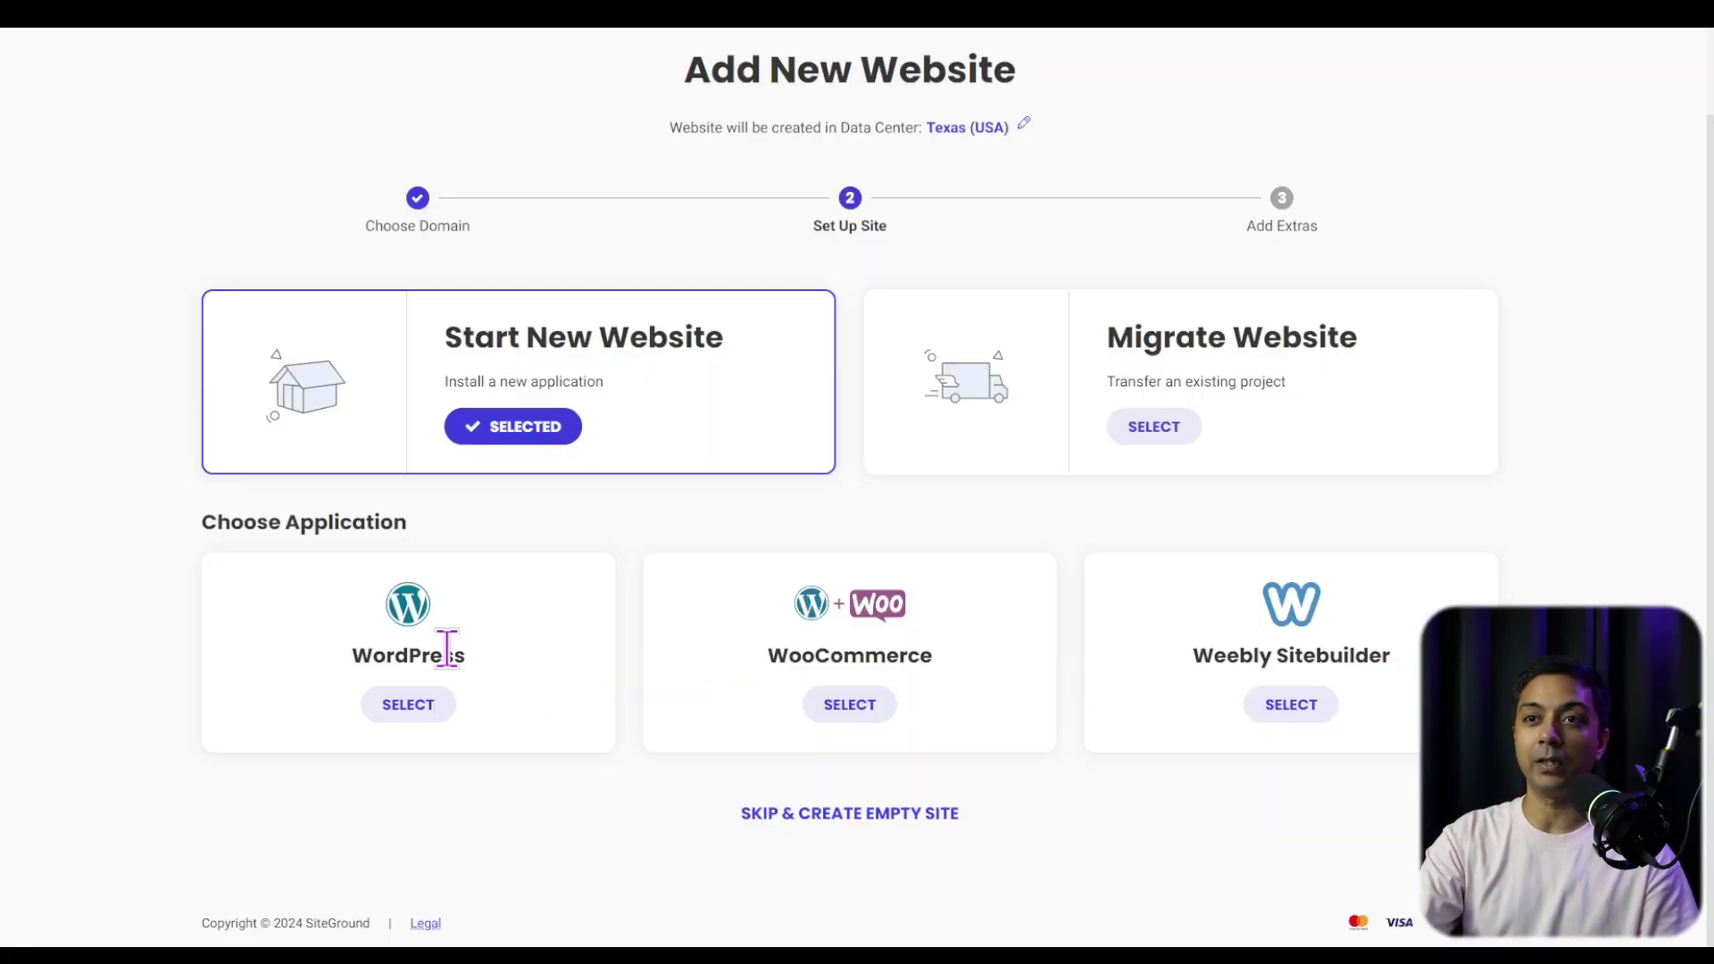
pyautogui.click(408, 707)
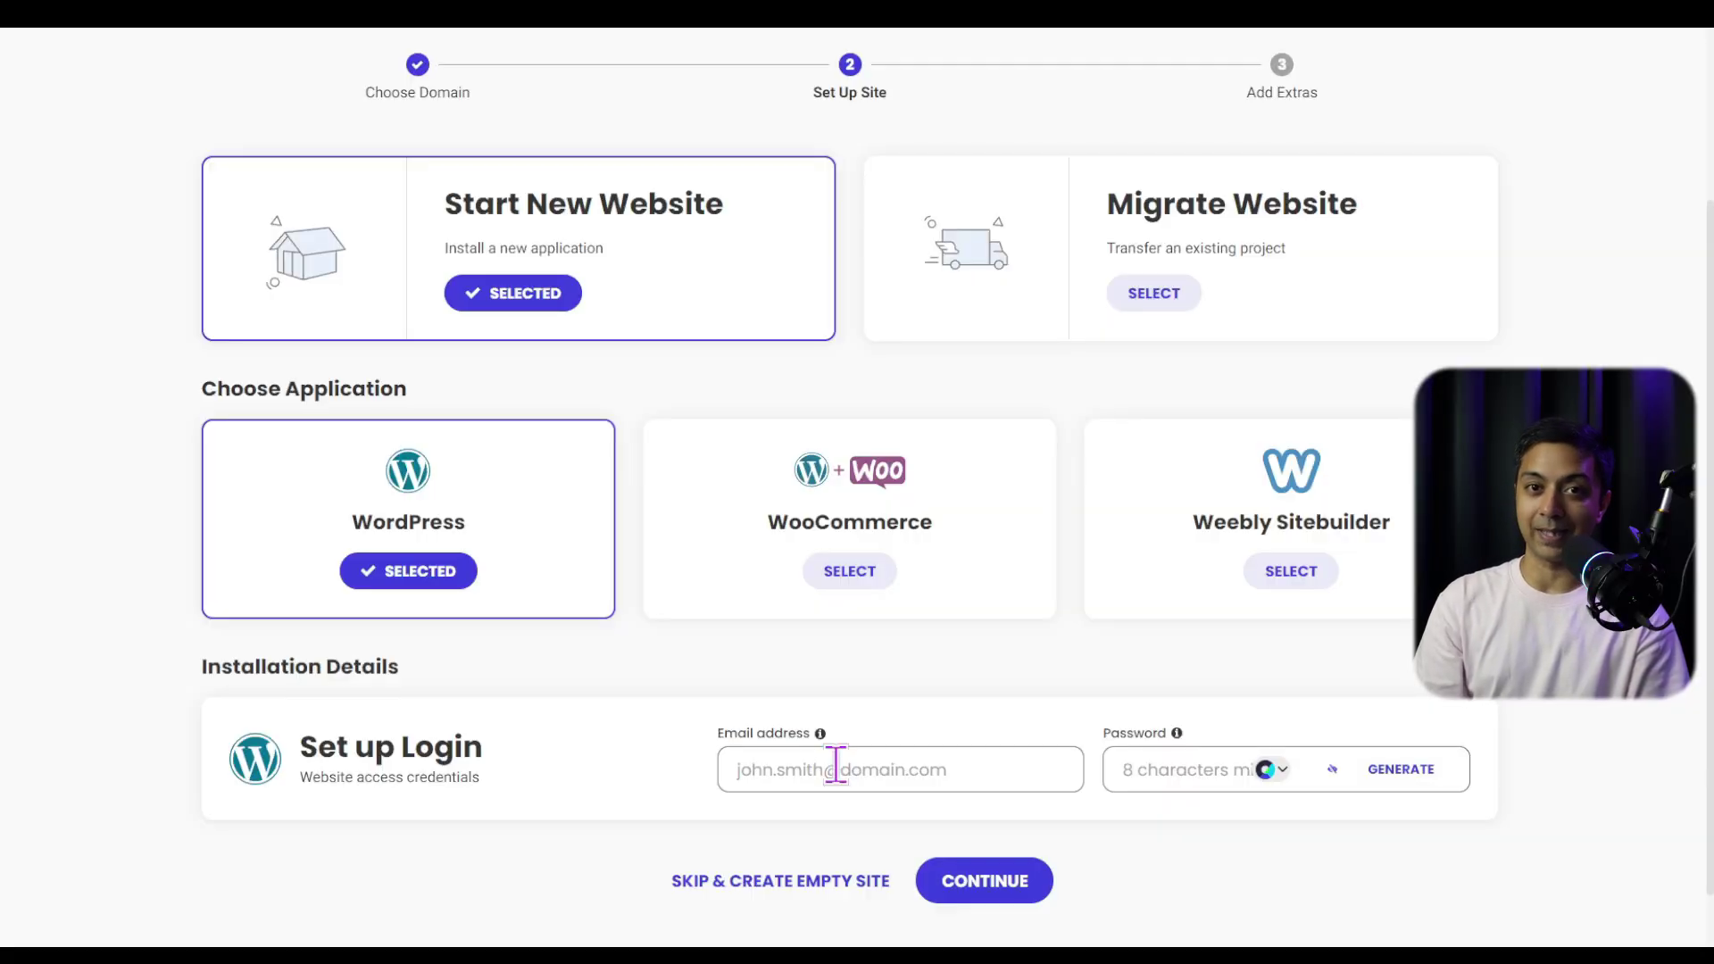
pyautogui.click(836, 766)
pyautogui.hotkey('ctrl', 'v')
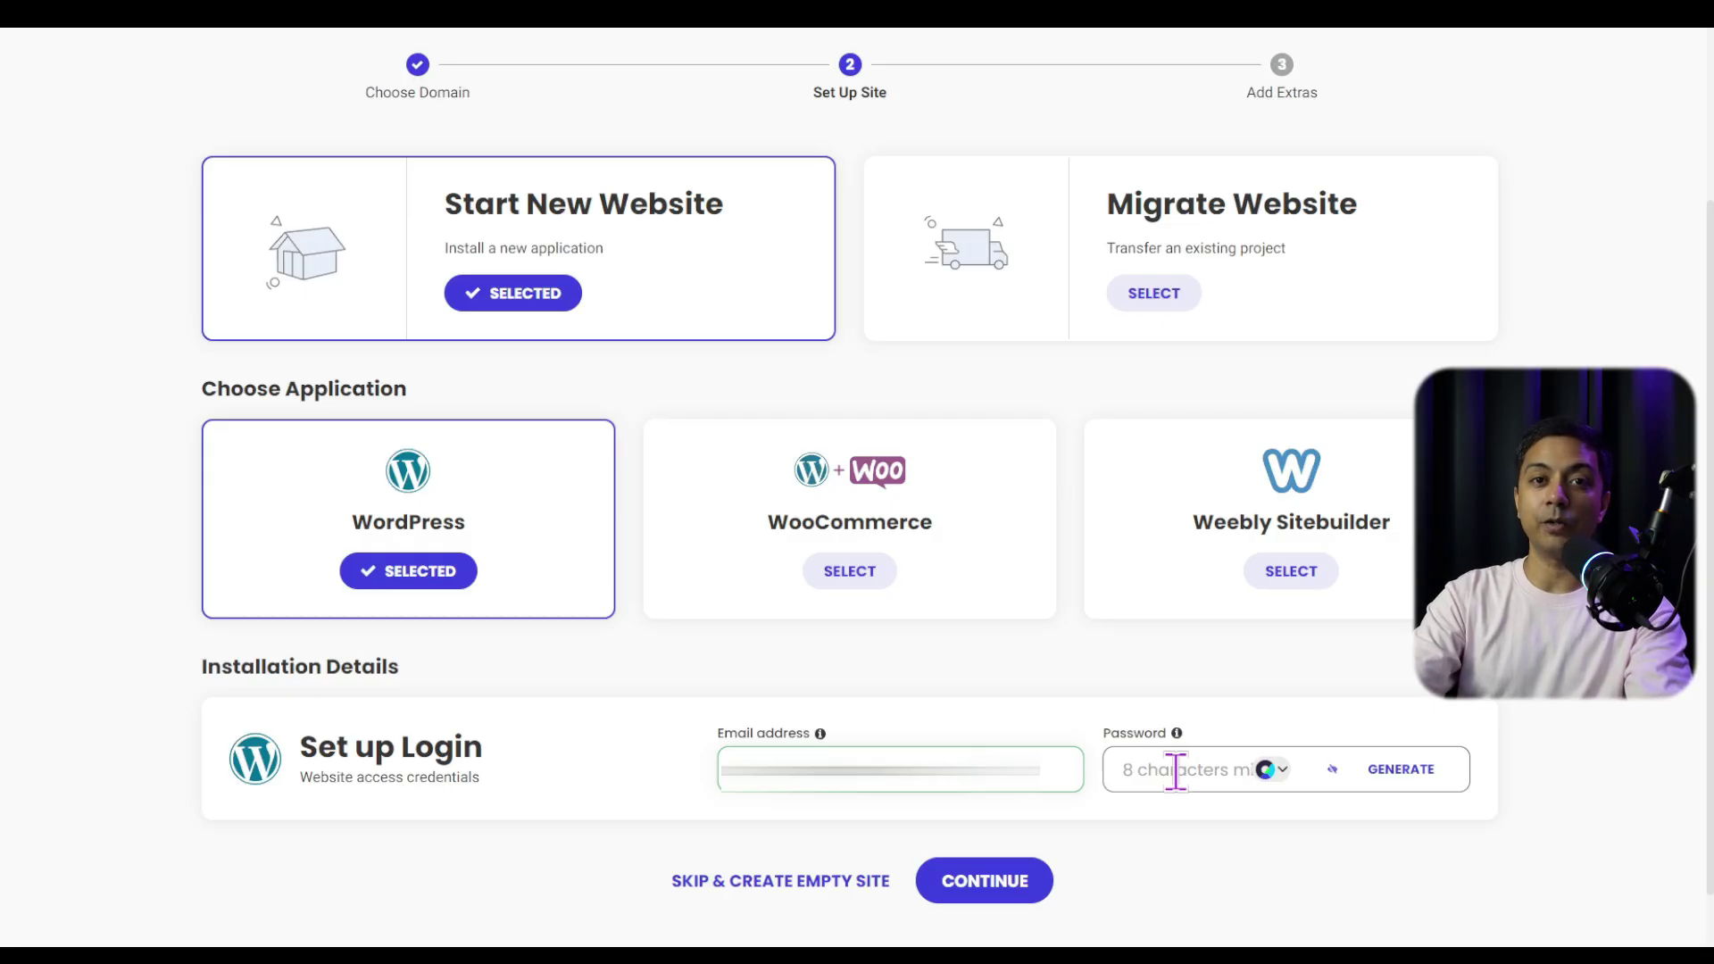
pyautogui.click(1401, 770)
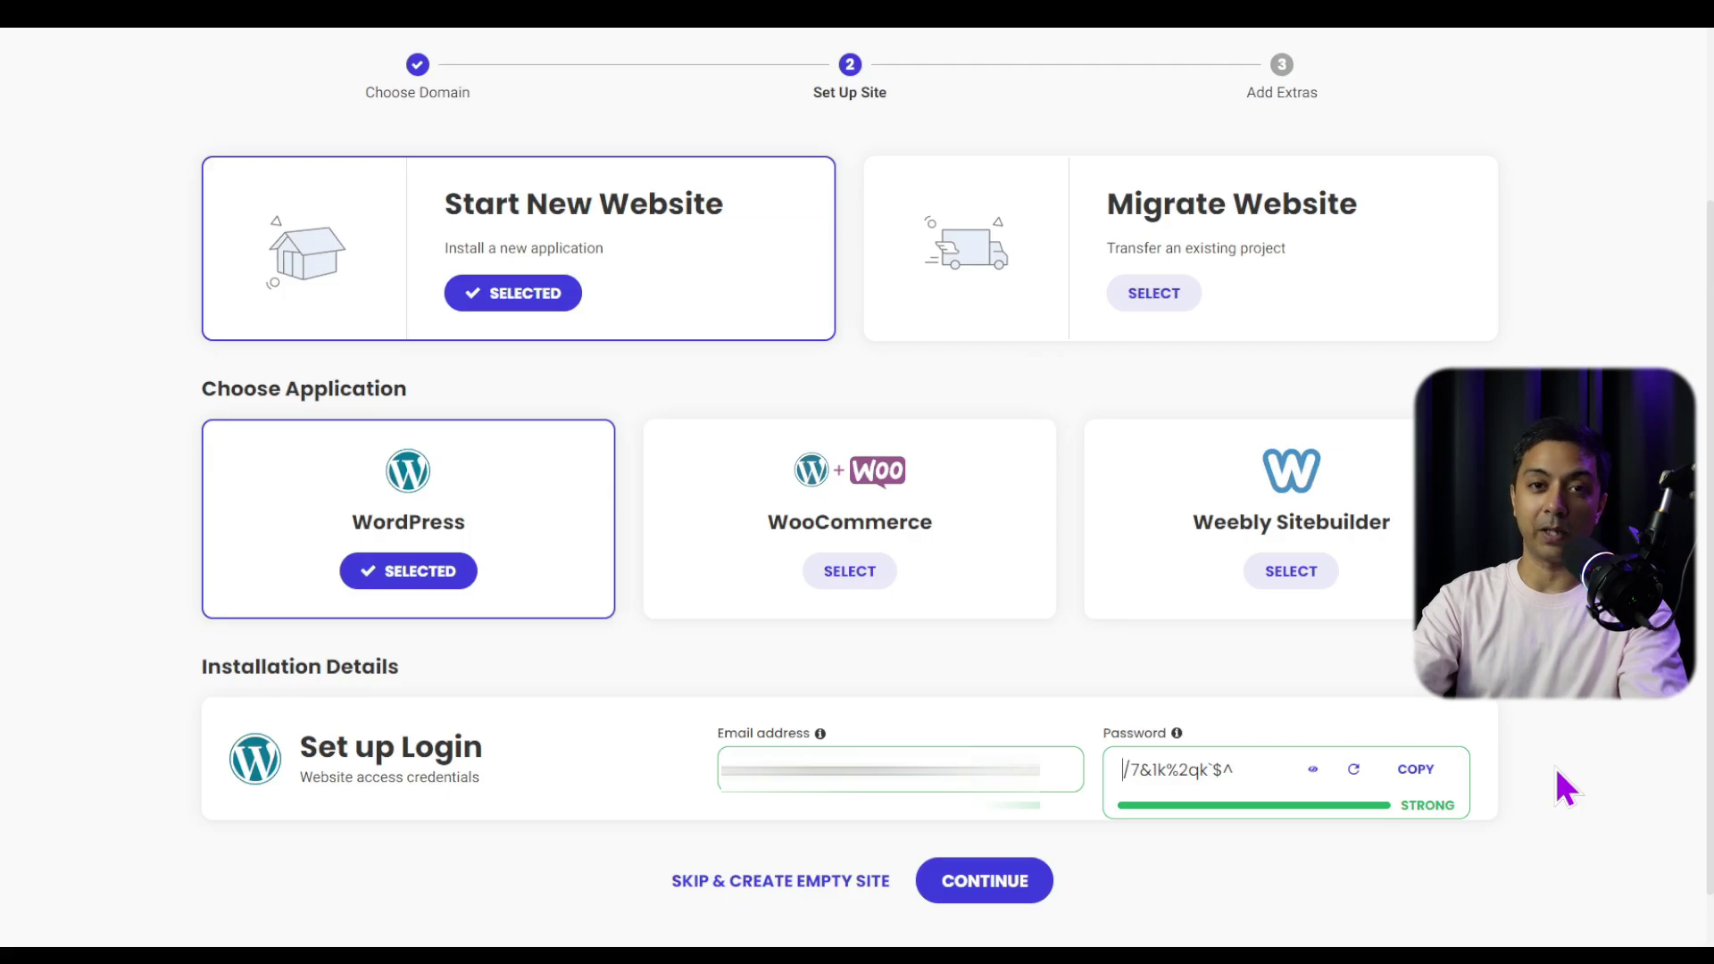
pyautogui.scroll(-1, 1544, 789)
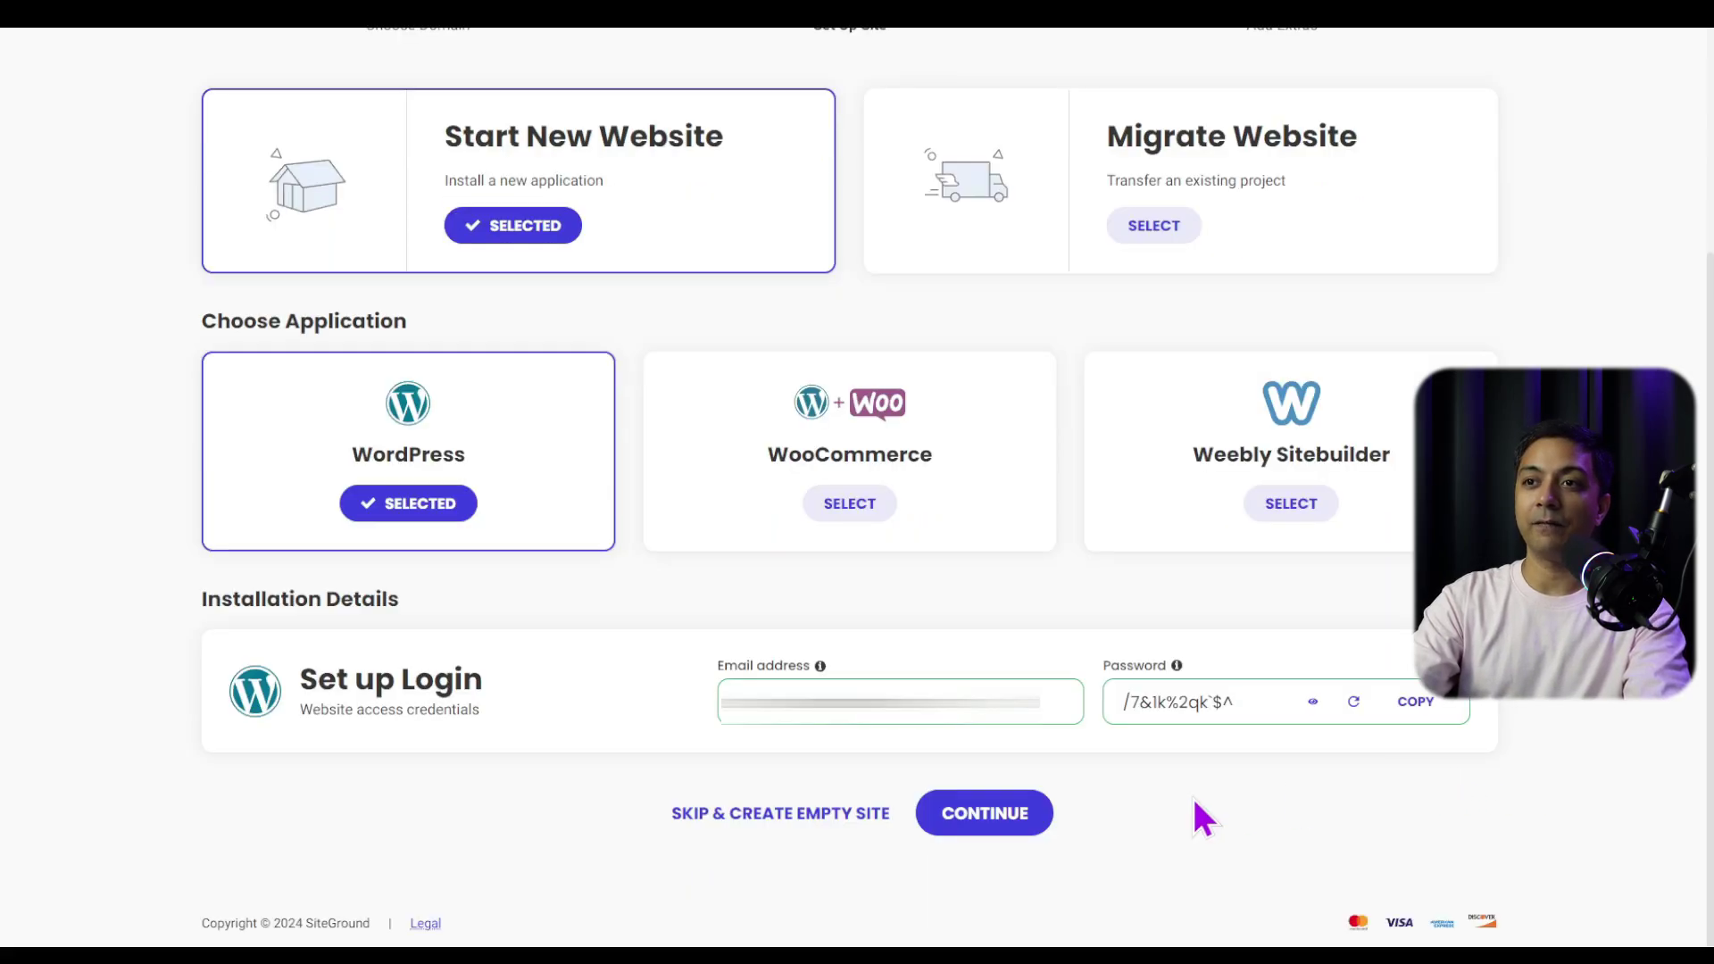
pyautogui.click(985, 813)
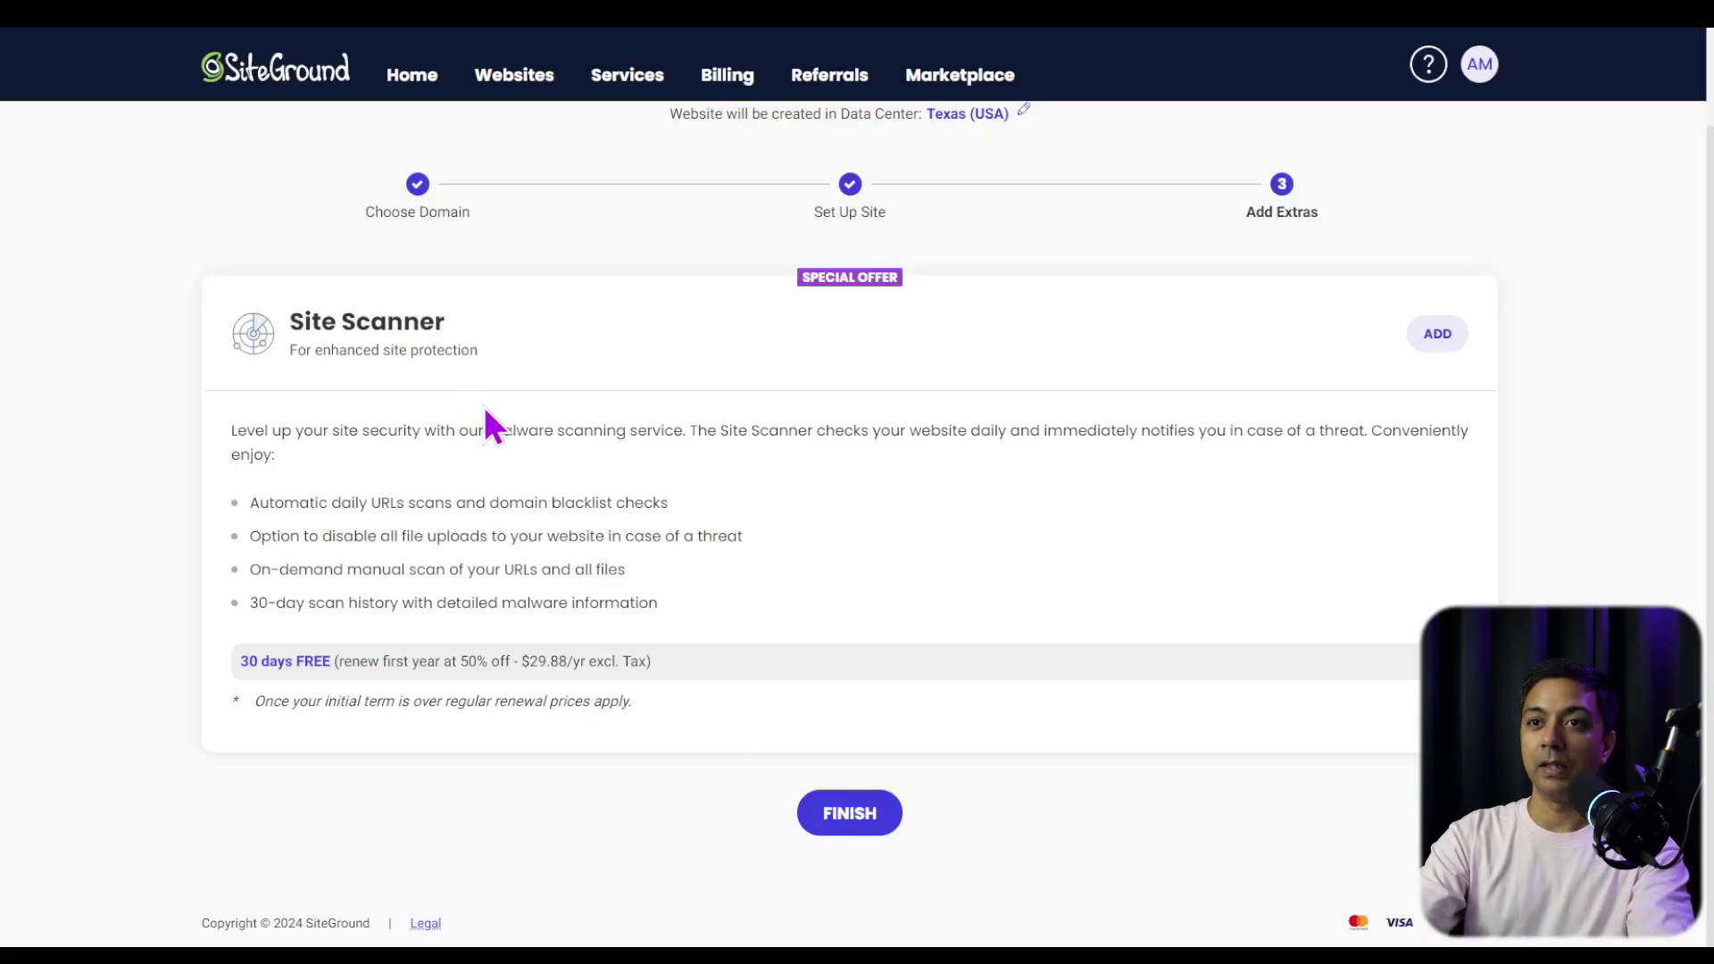
# Skip the Site Scanner extra and finish creating the website.
pyautogui.click(850, 817)
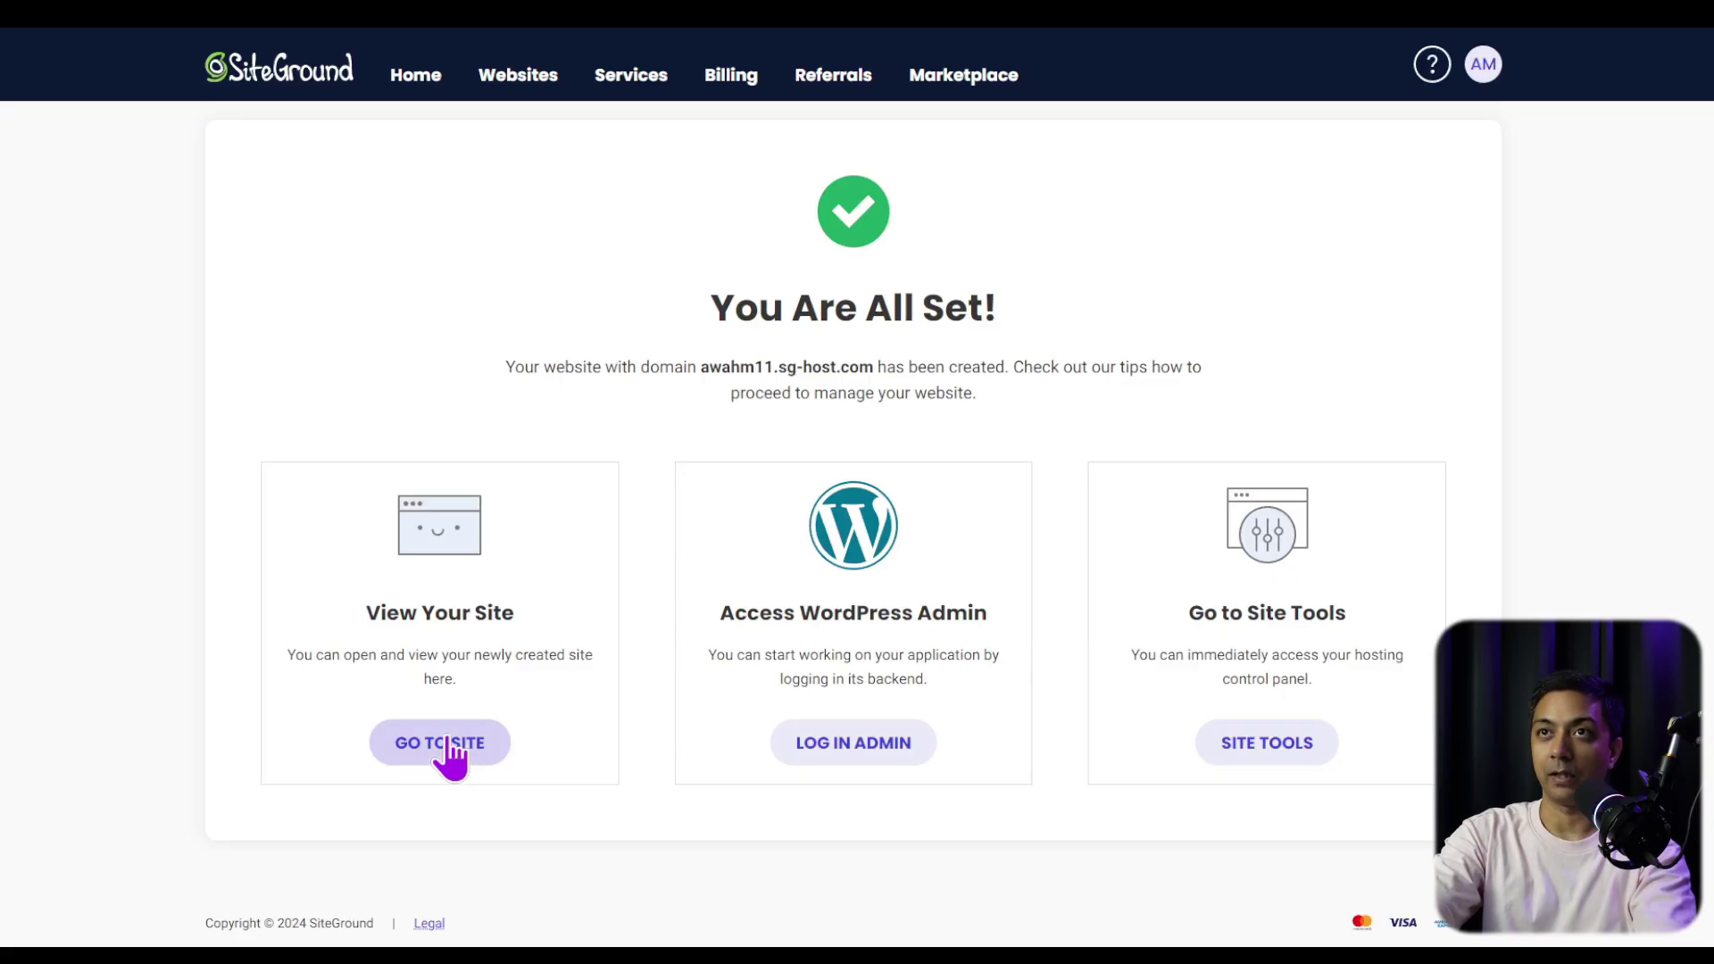
pyautogui.click(449, 750)
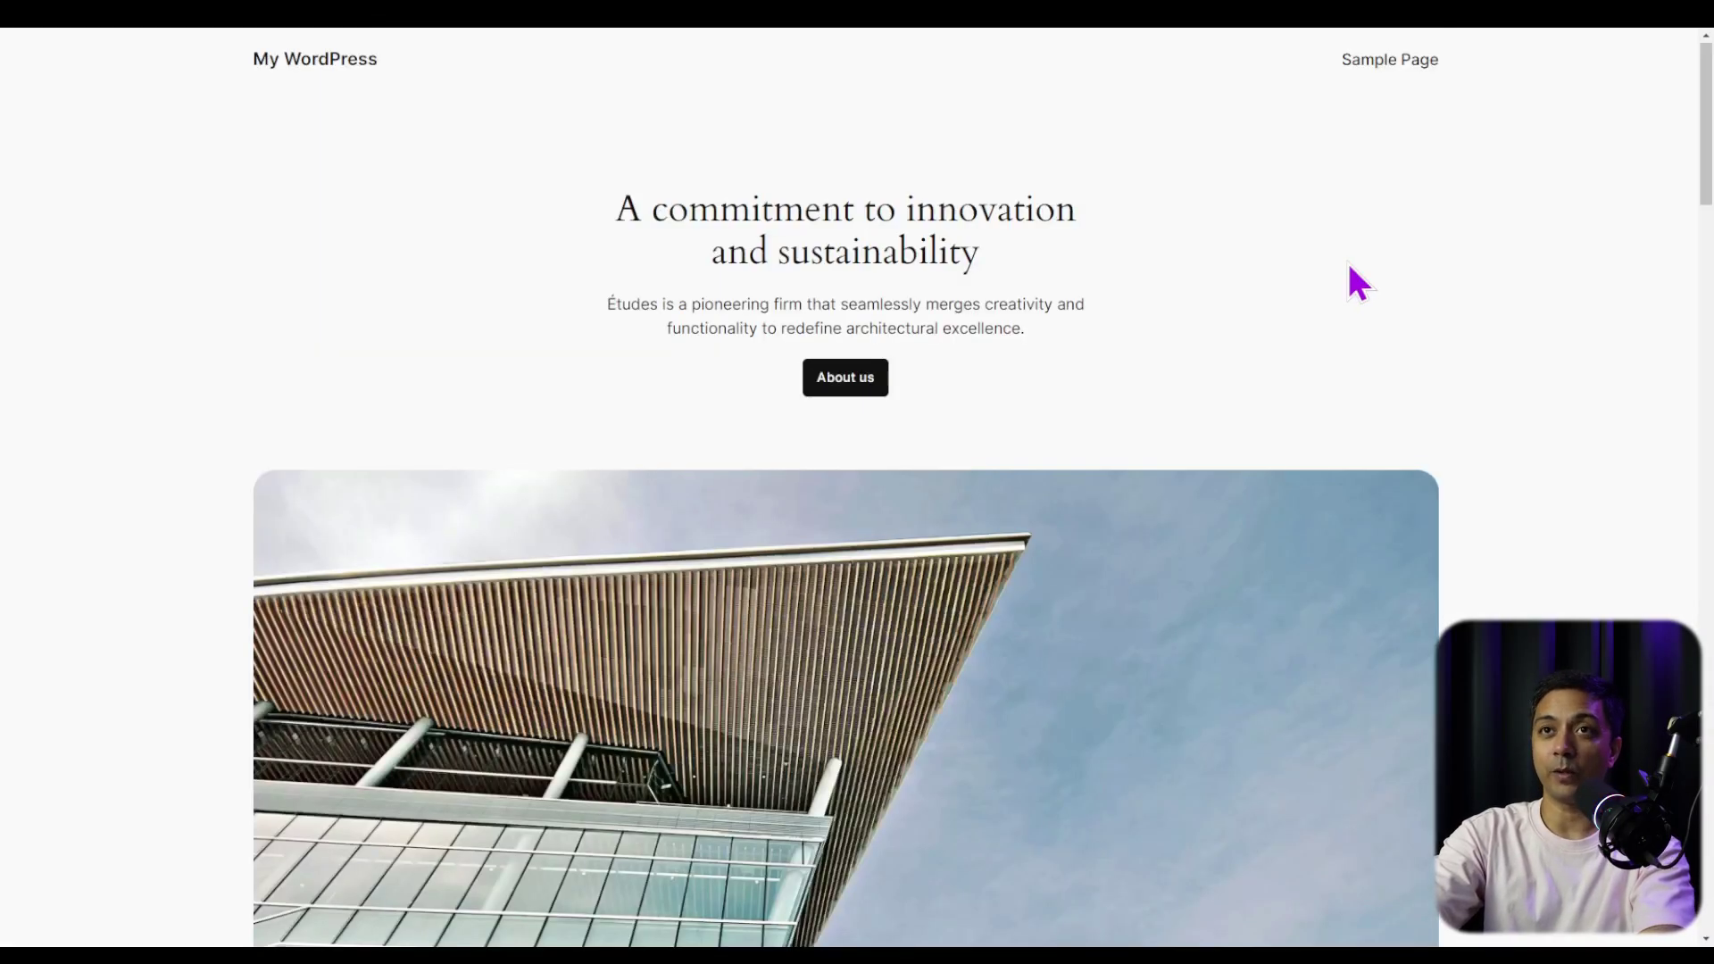
pyautogui.scroll(-15, 1356, 290)
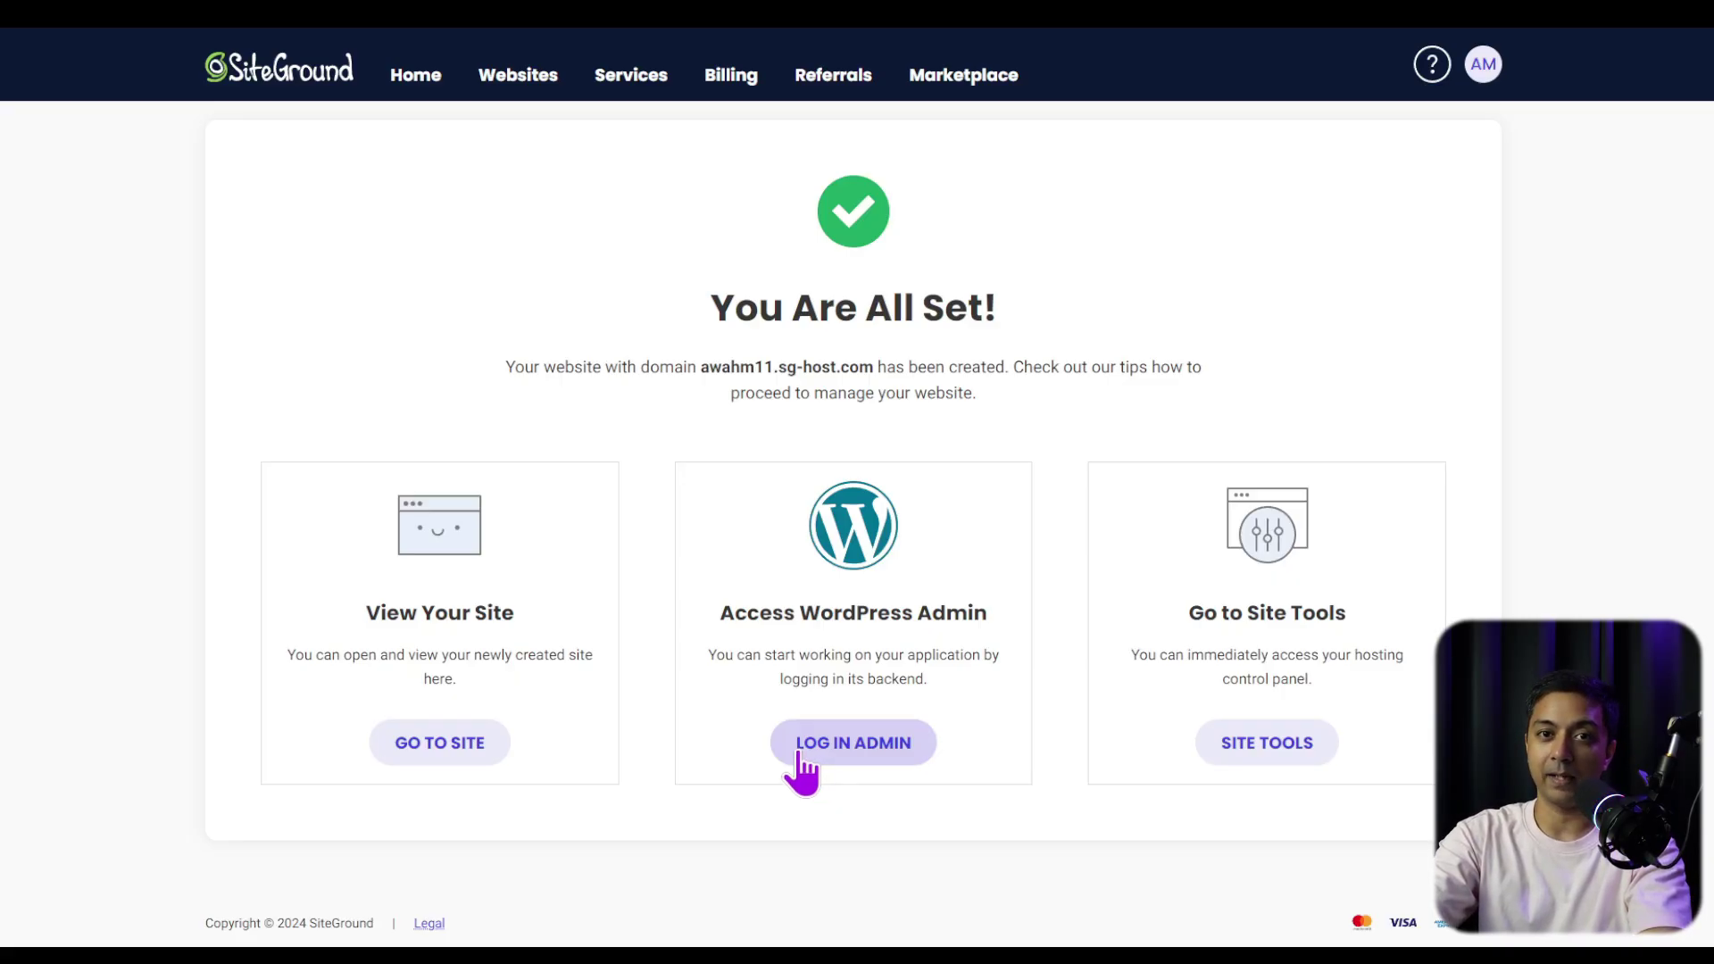
# Open the new site's WordPress admin from Websites and exit the starter wizard.
pyautogui.click(520, 86)
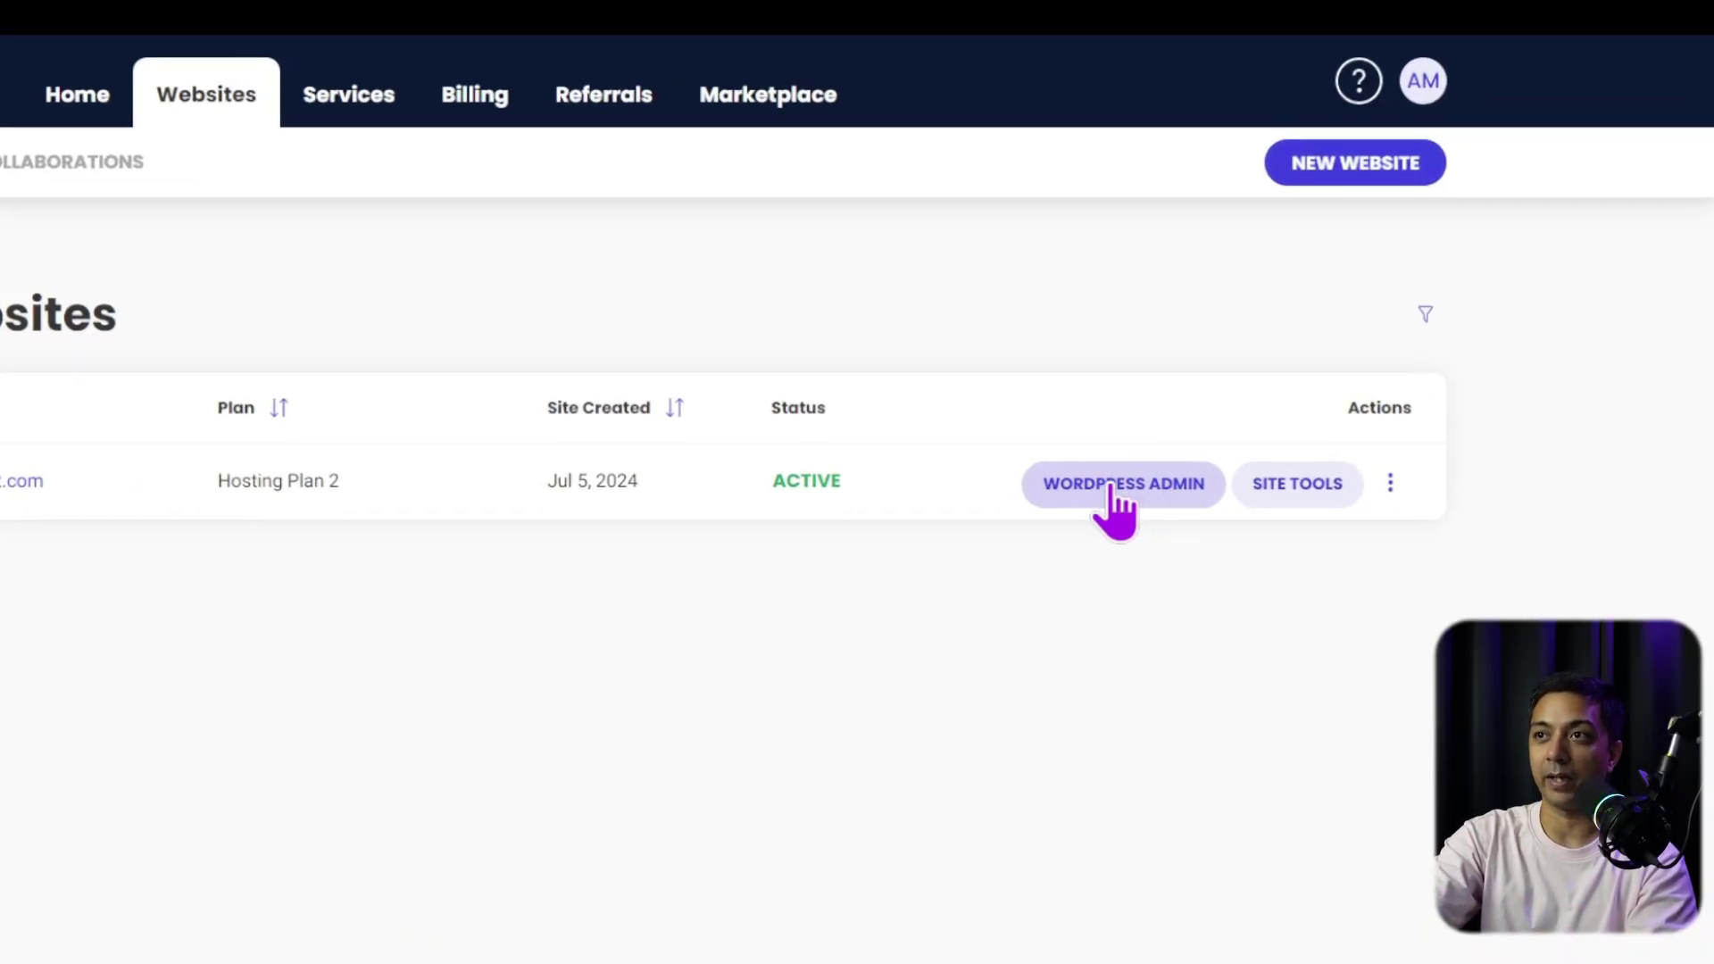
pyautogui.click(1111, 487)
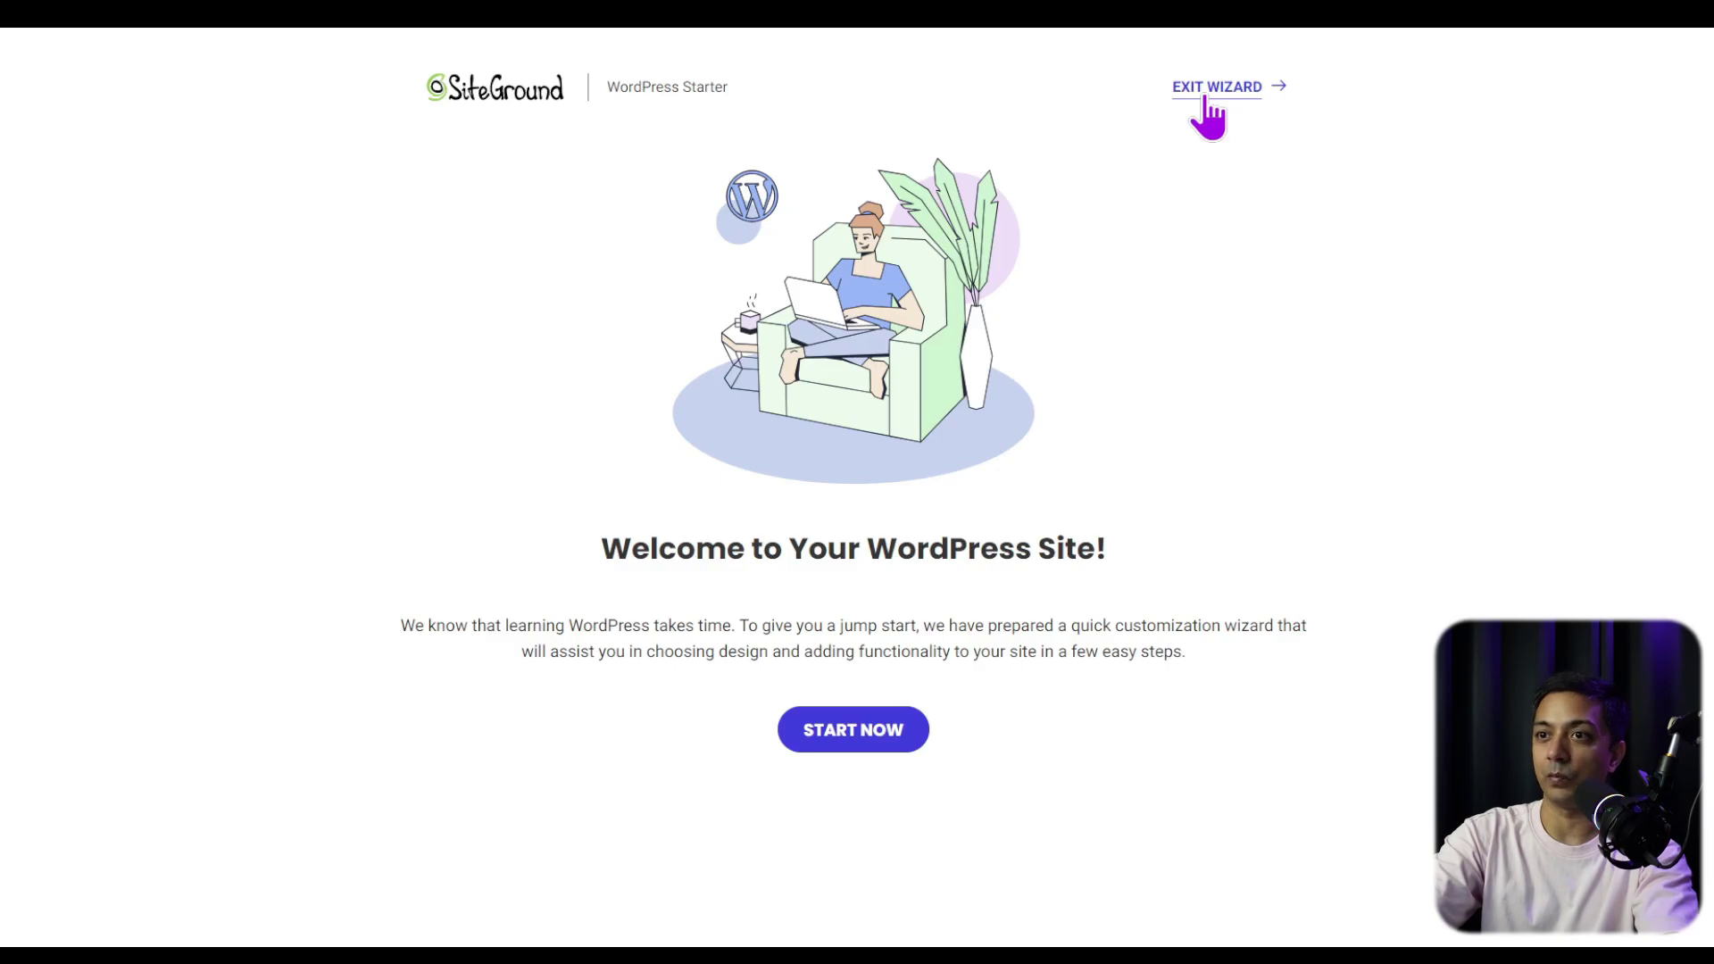
pyautogui.click(1214, 87)
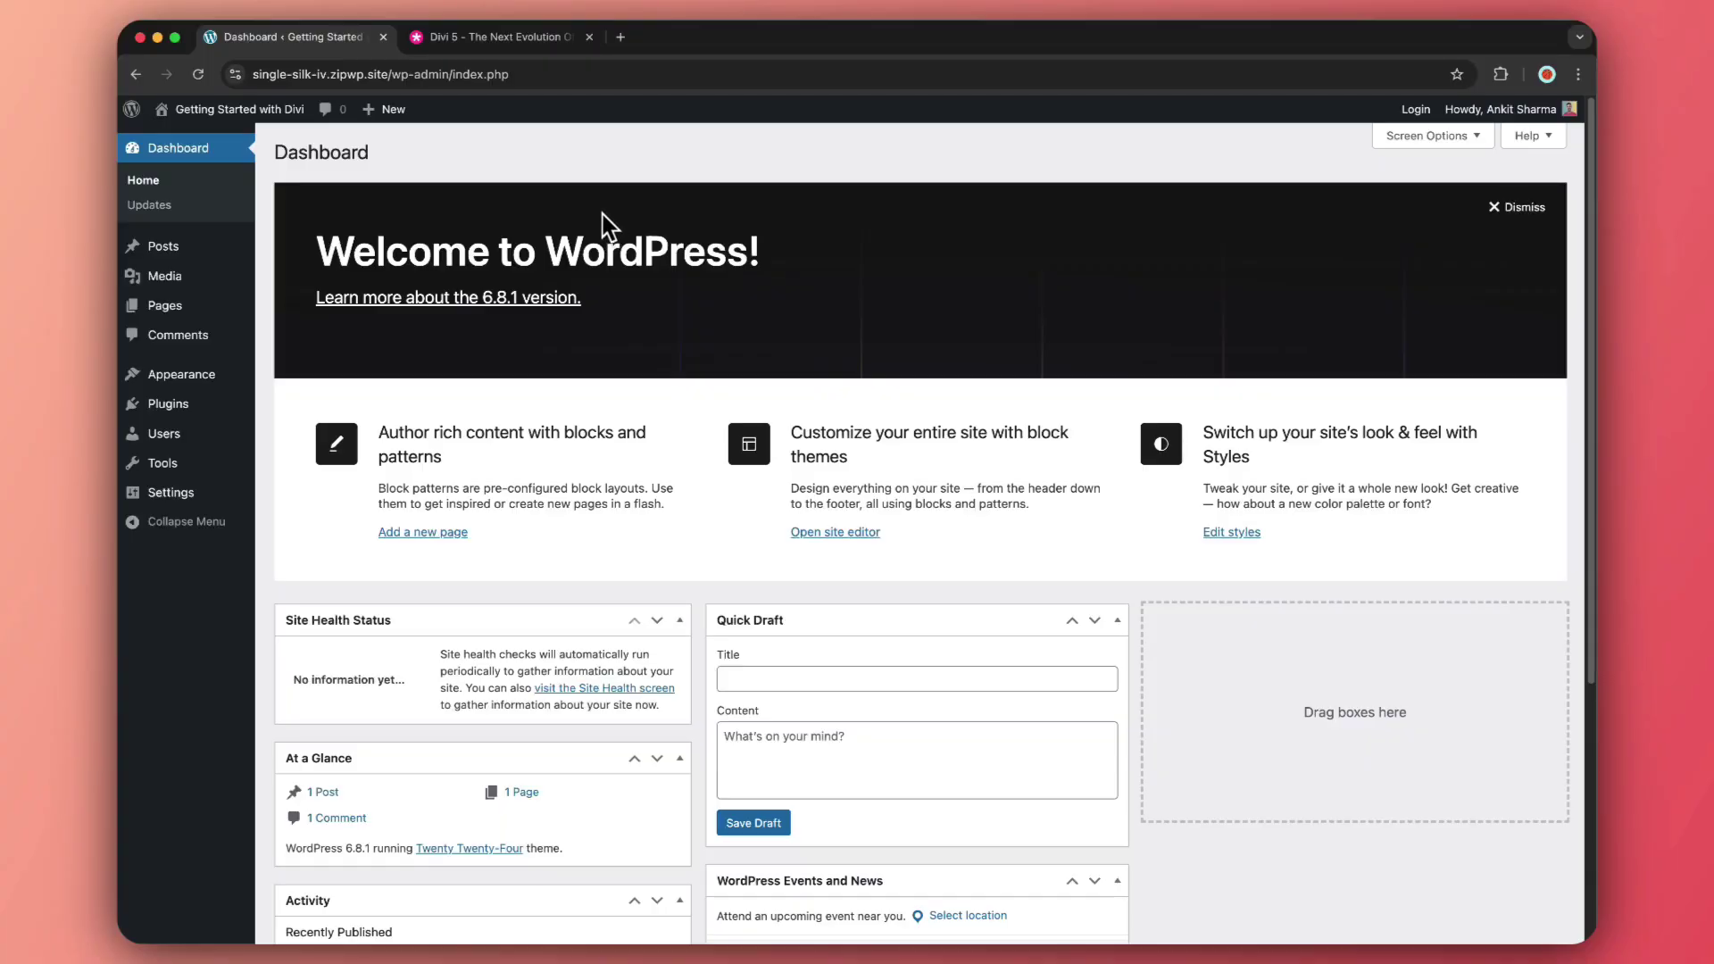
# Download the Divi 5 Alpha zip (Divi_5 (1).zip, 16.1 MB) from the Members Area.
pyautogui.click(518, 37)
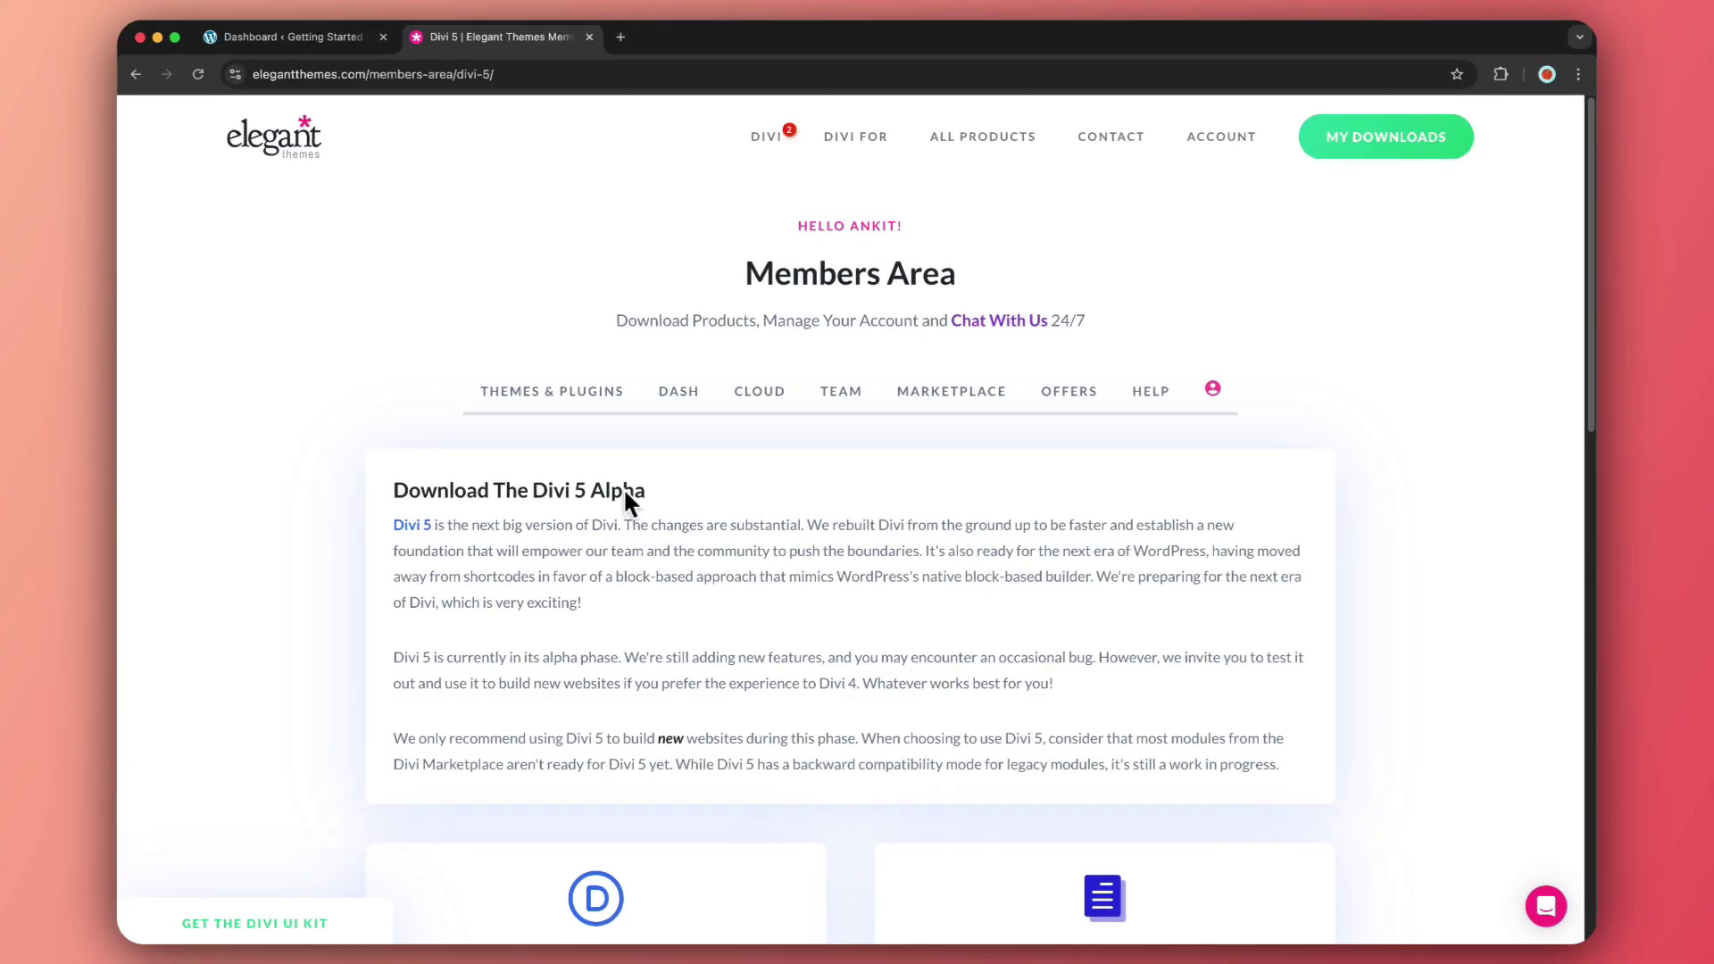
pyautogui.scroll(-5, 624, 487)
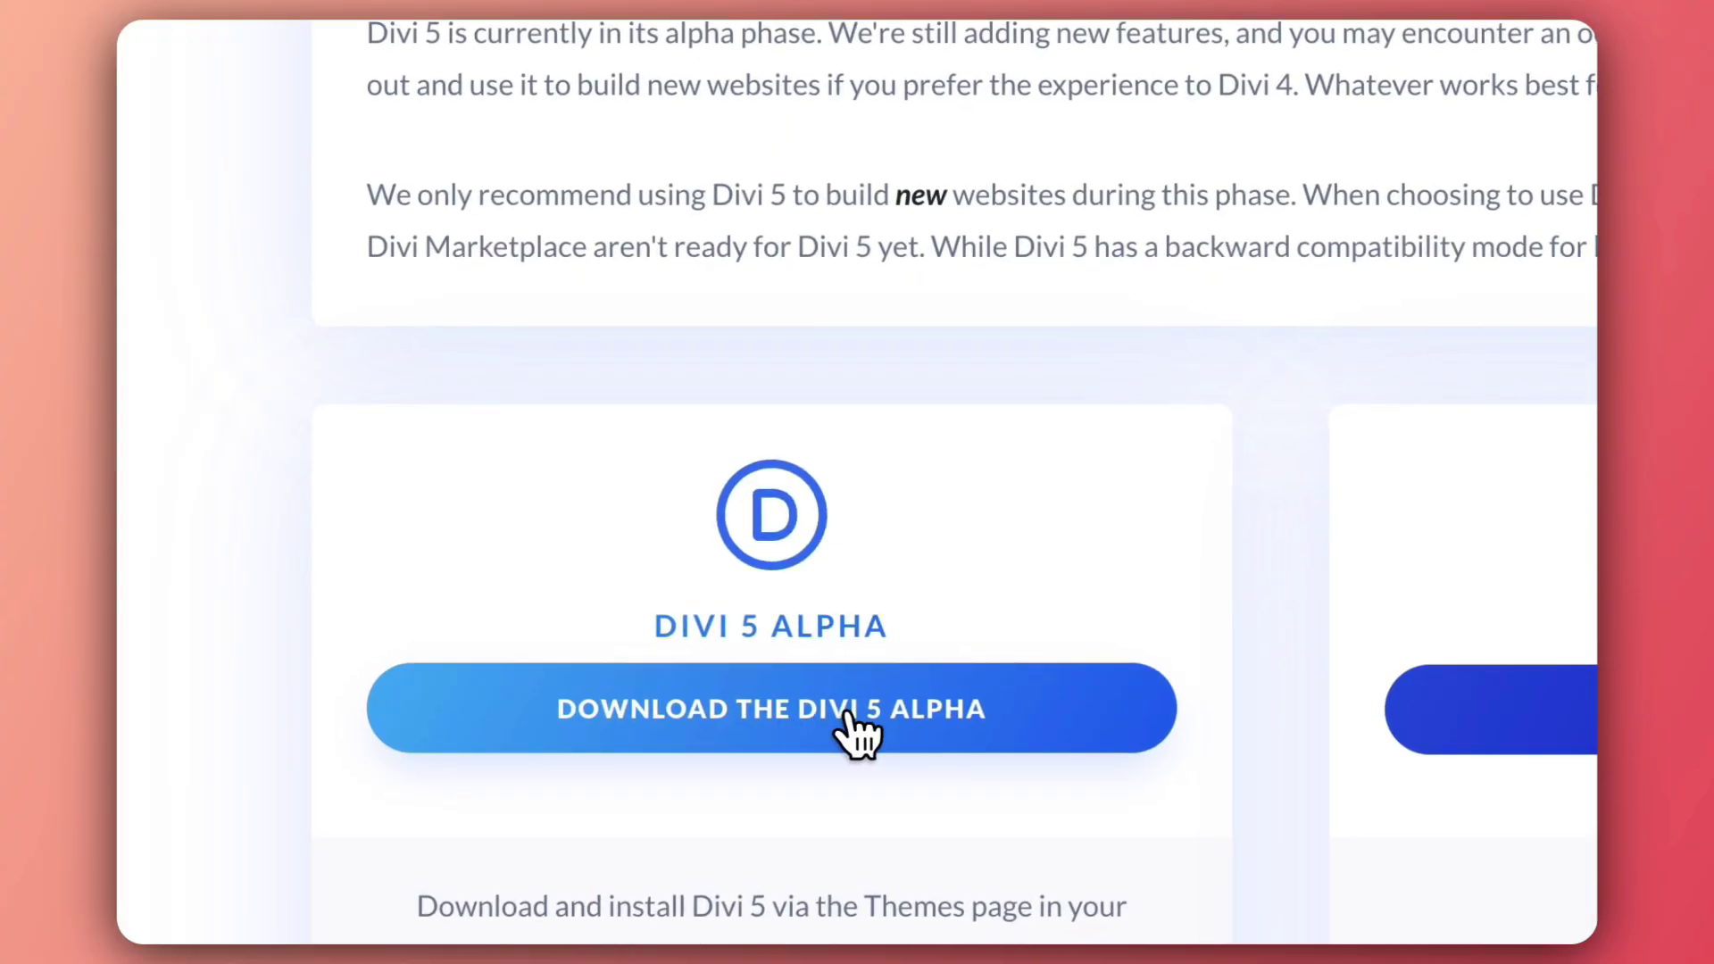
pyautogui.click(846, 714)
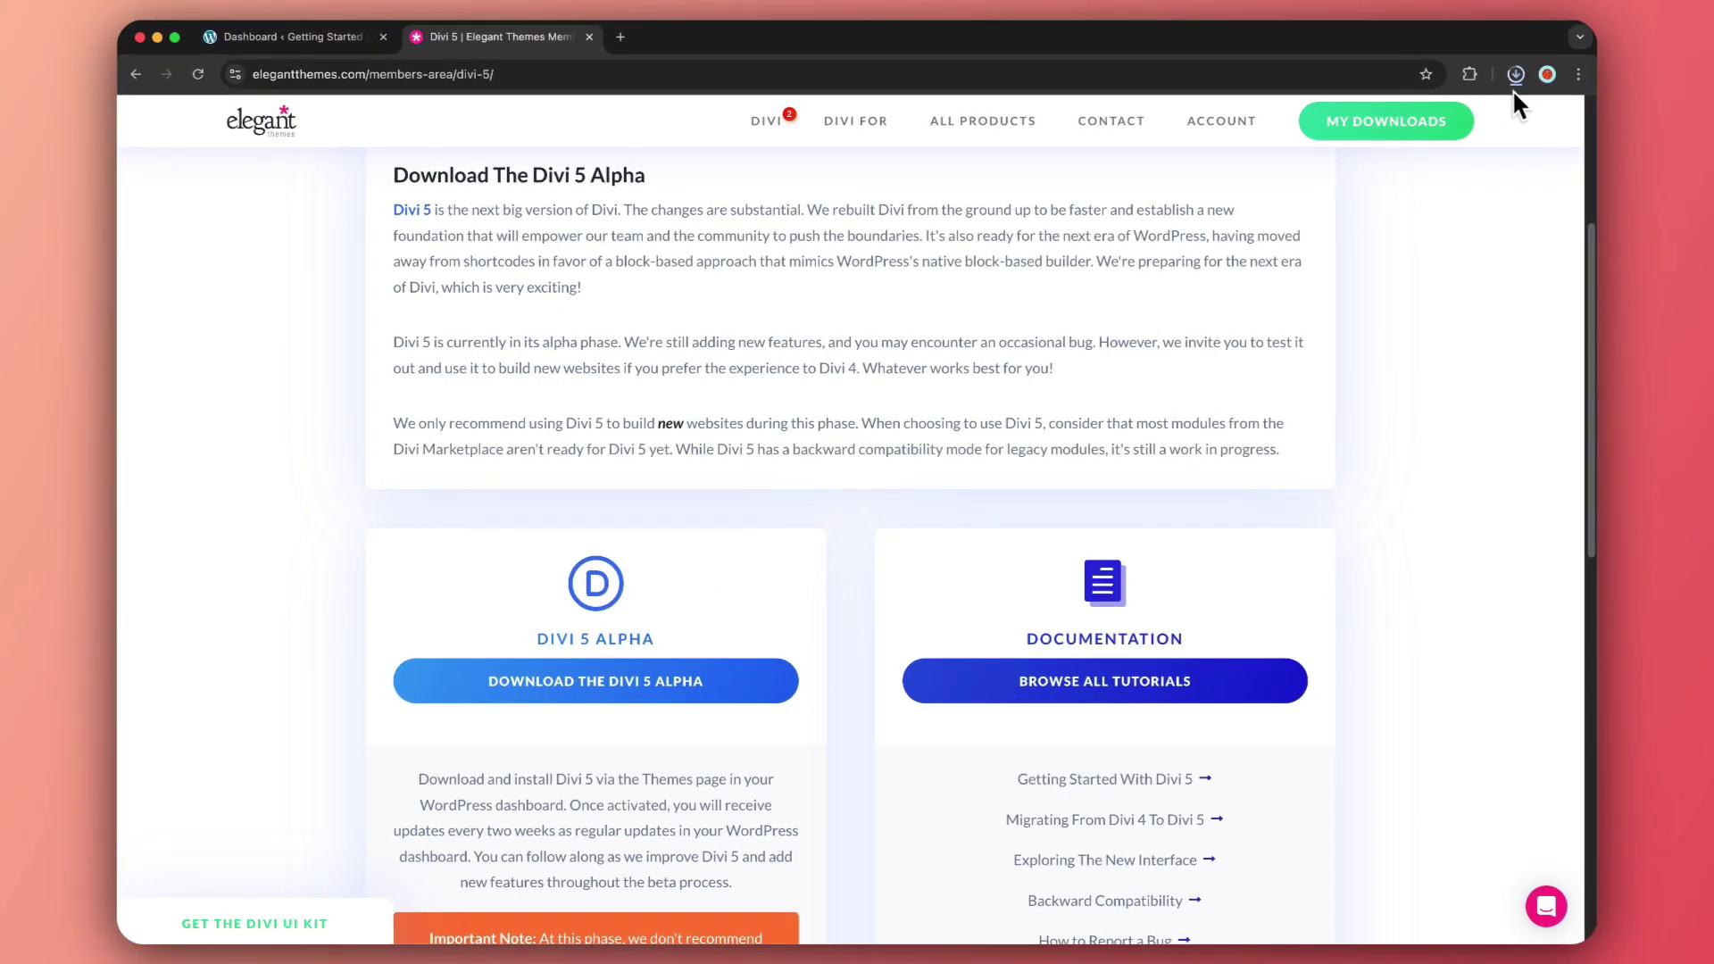
pyautogui.click(1515, 76)
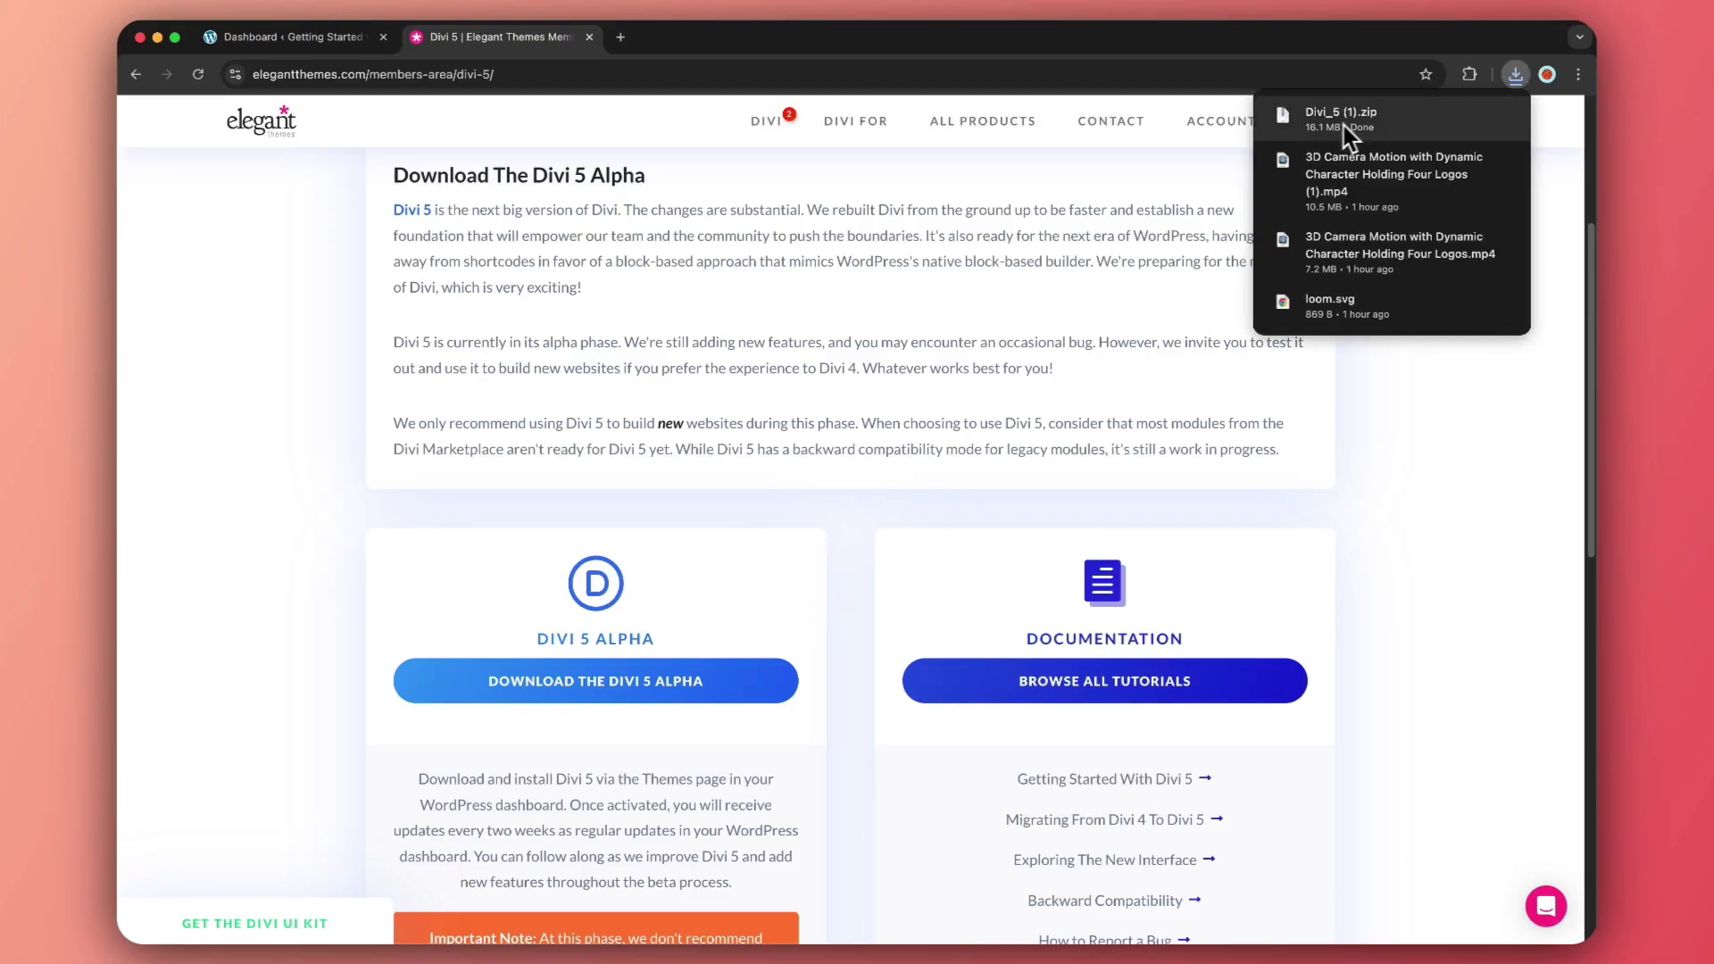
pyautogui.click(333, 41)
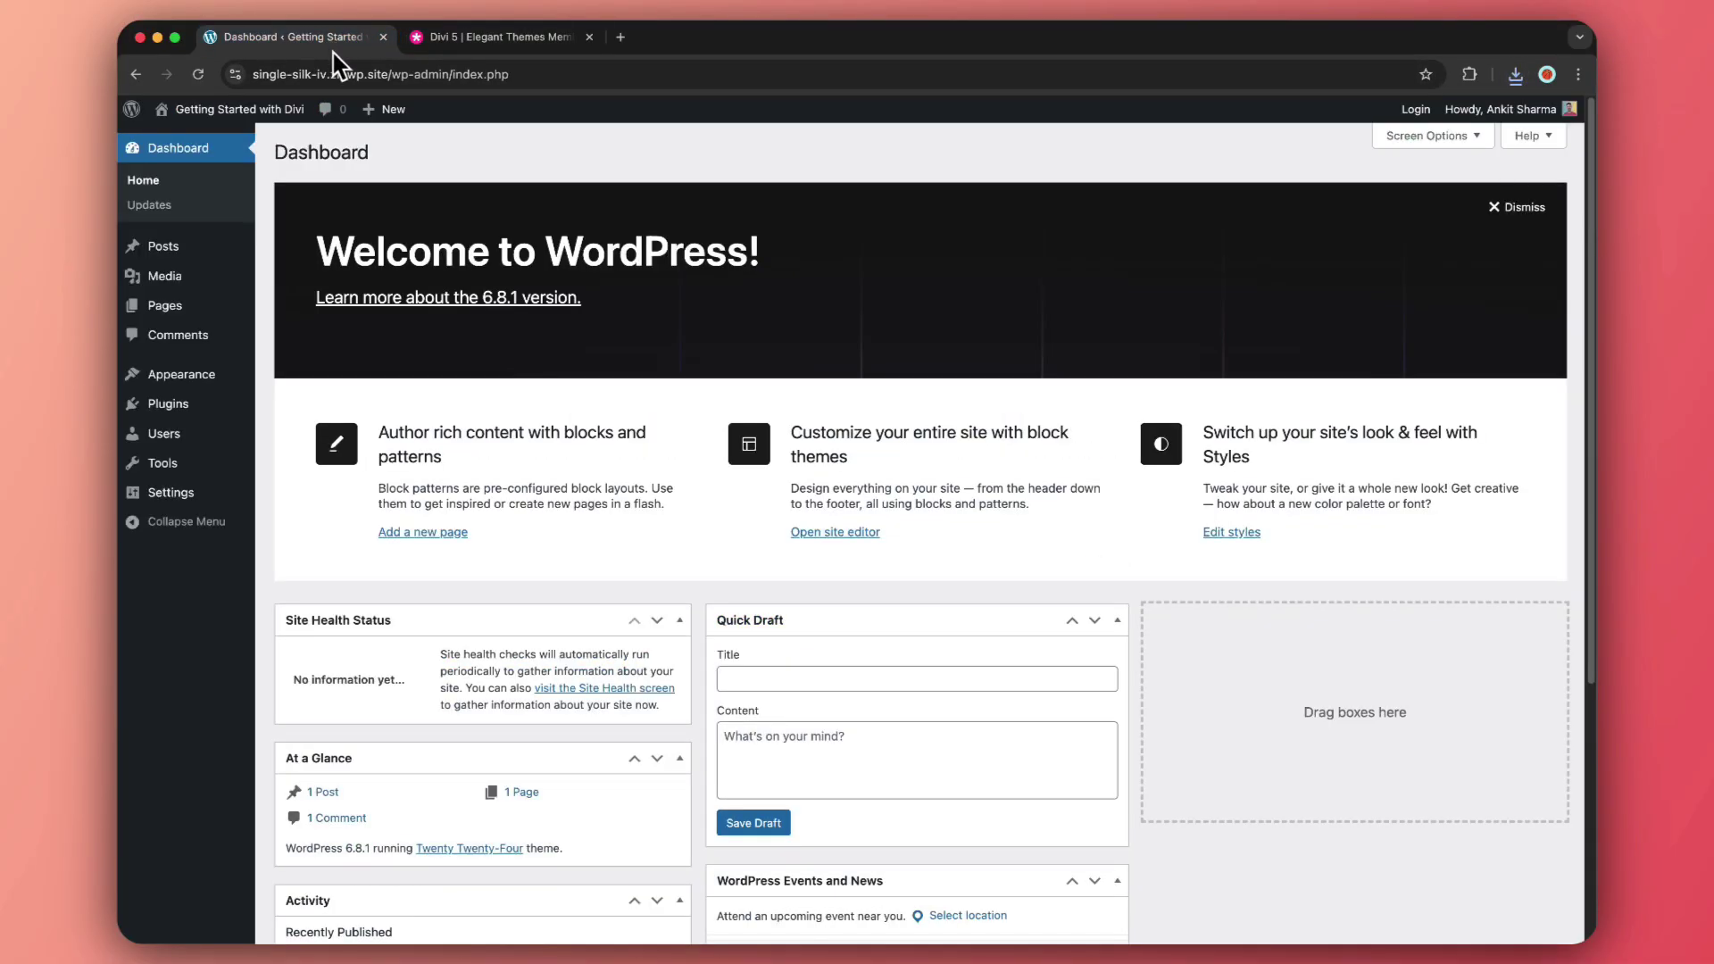
# Go to Themes, add a new theme and reveal the Upload Theme box.
pyautogui.moveTo(179, 377)
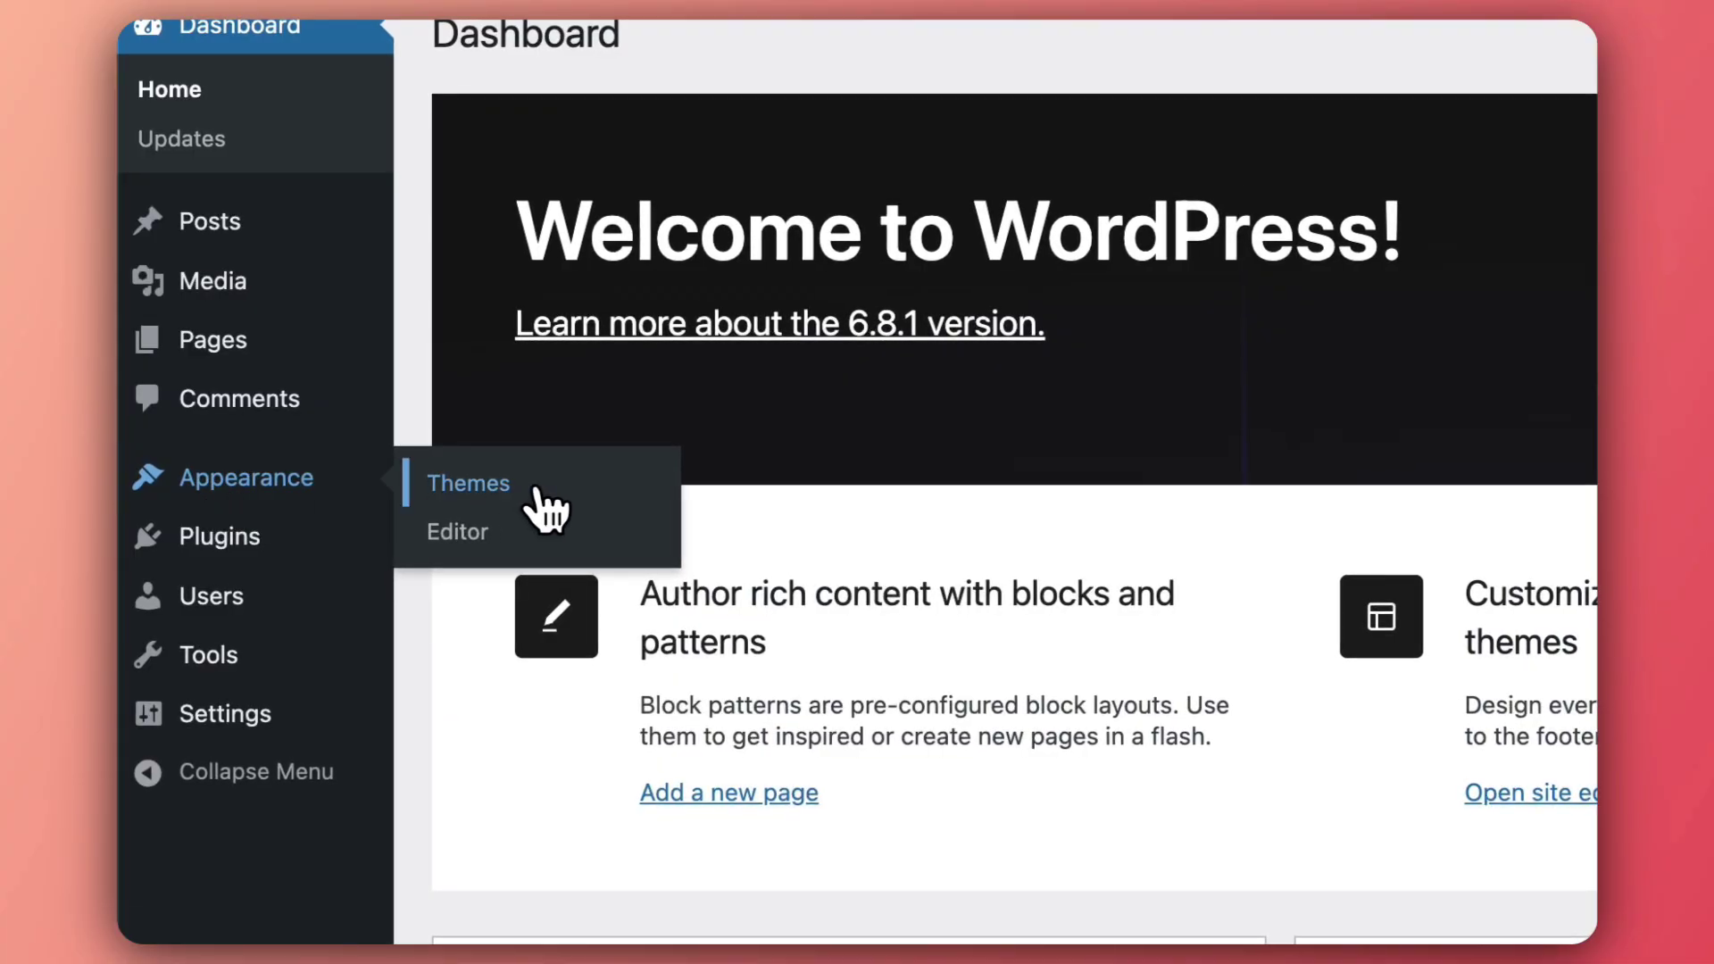
pyautogui.click(535, 493)
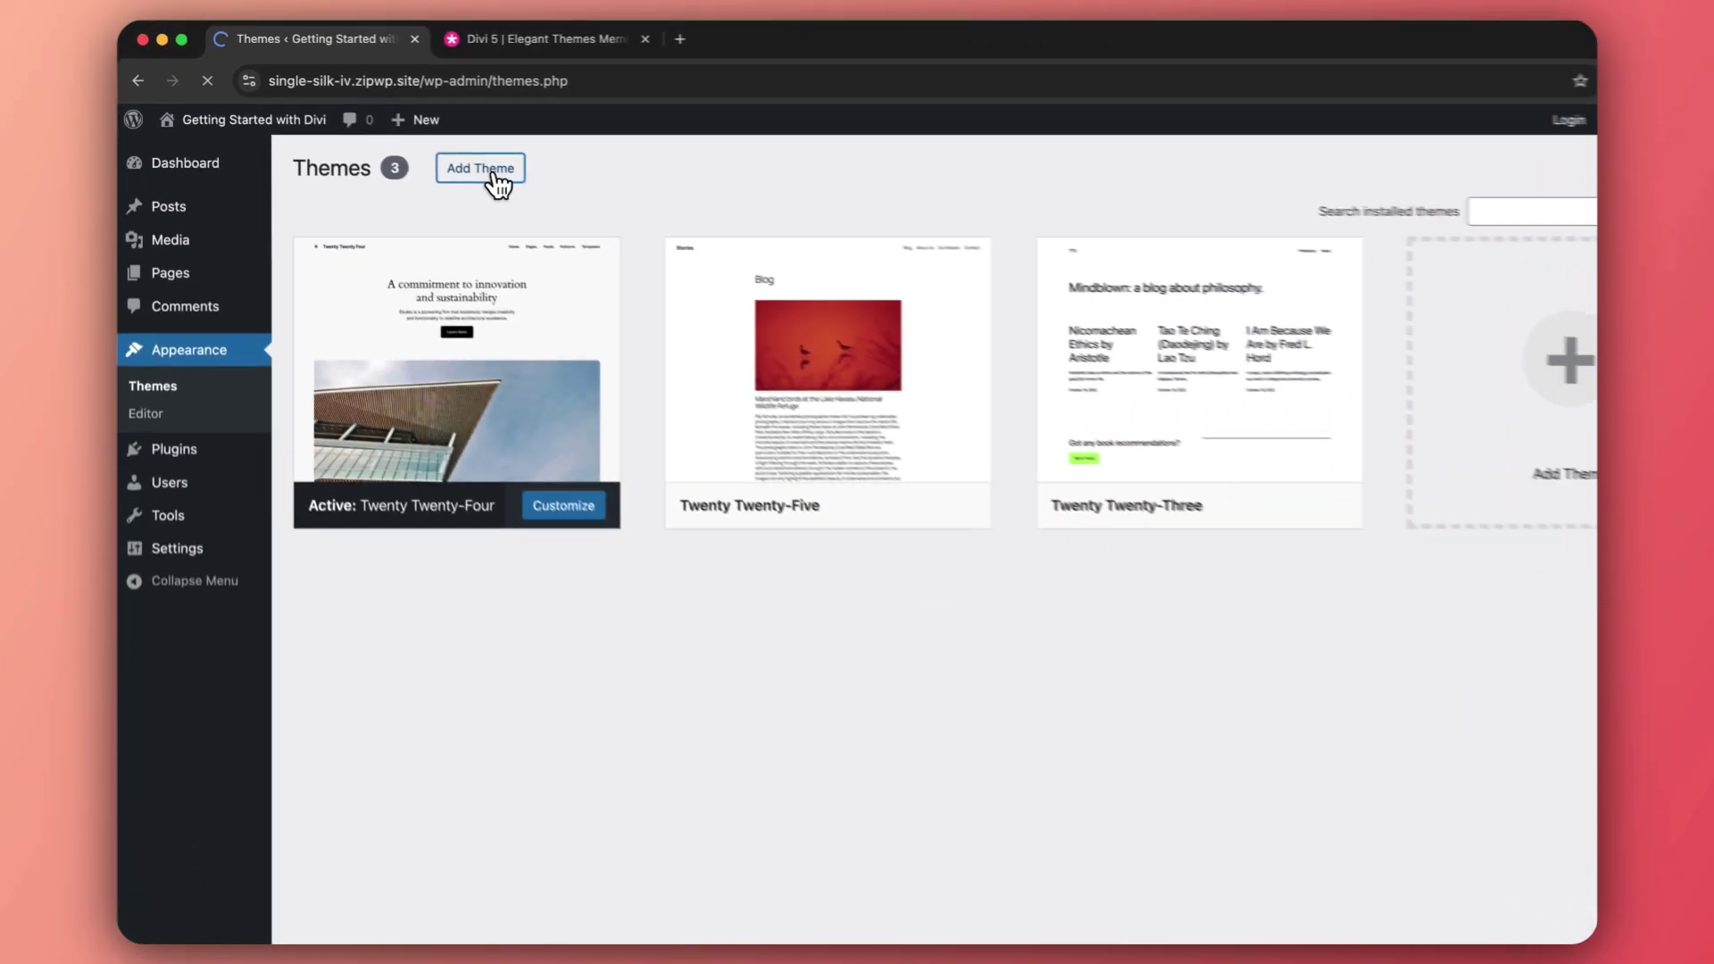
pyautogui.click(763, 284)
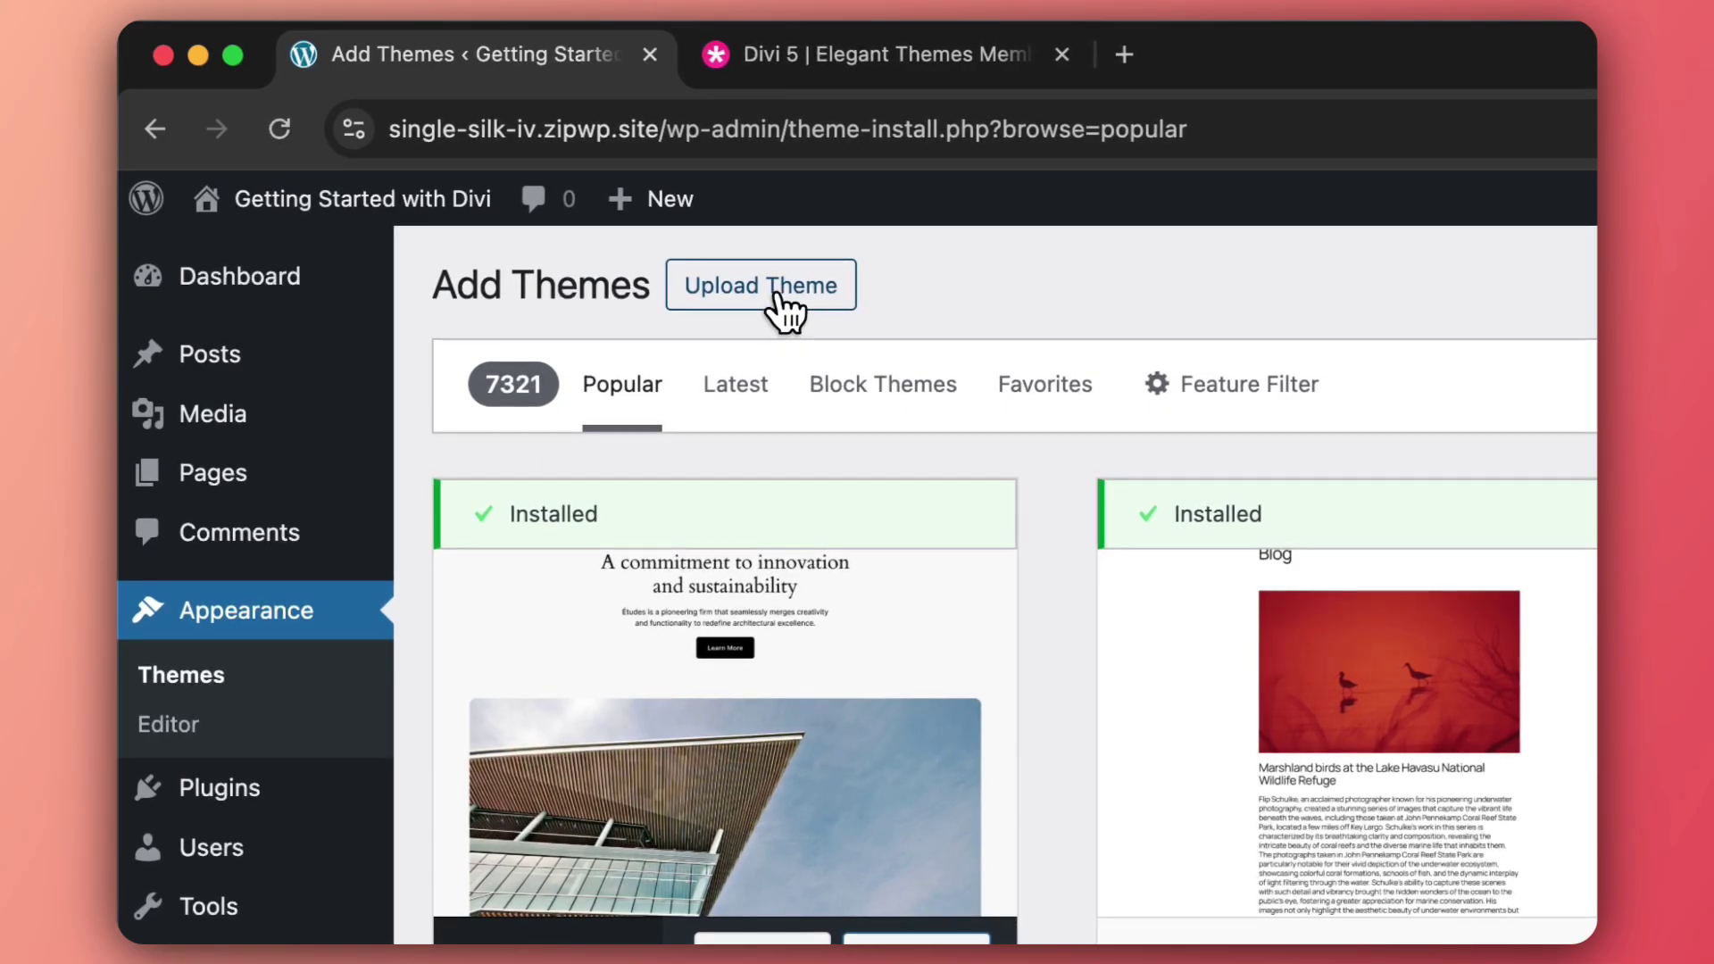
pyautogui.click(777, 296)
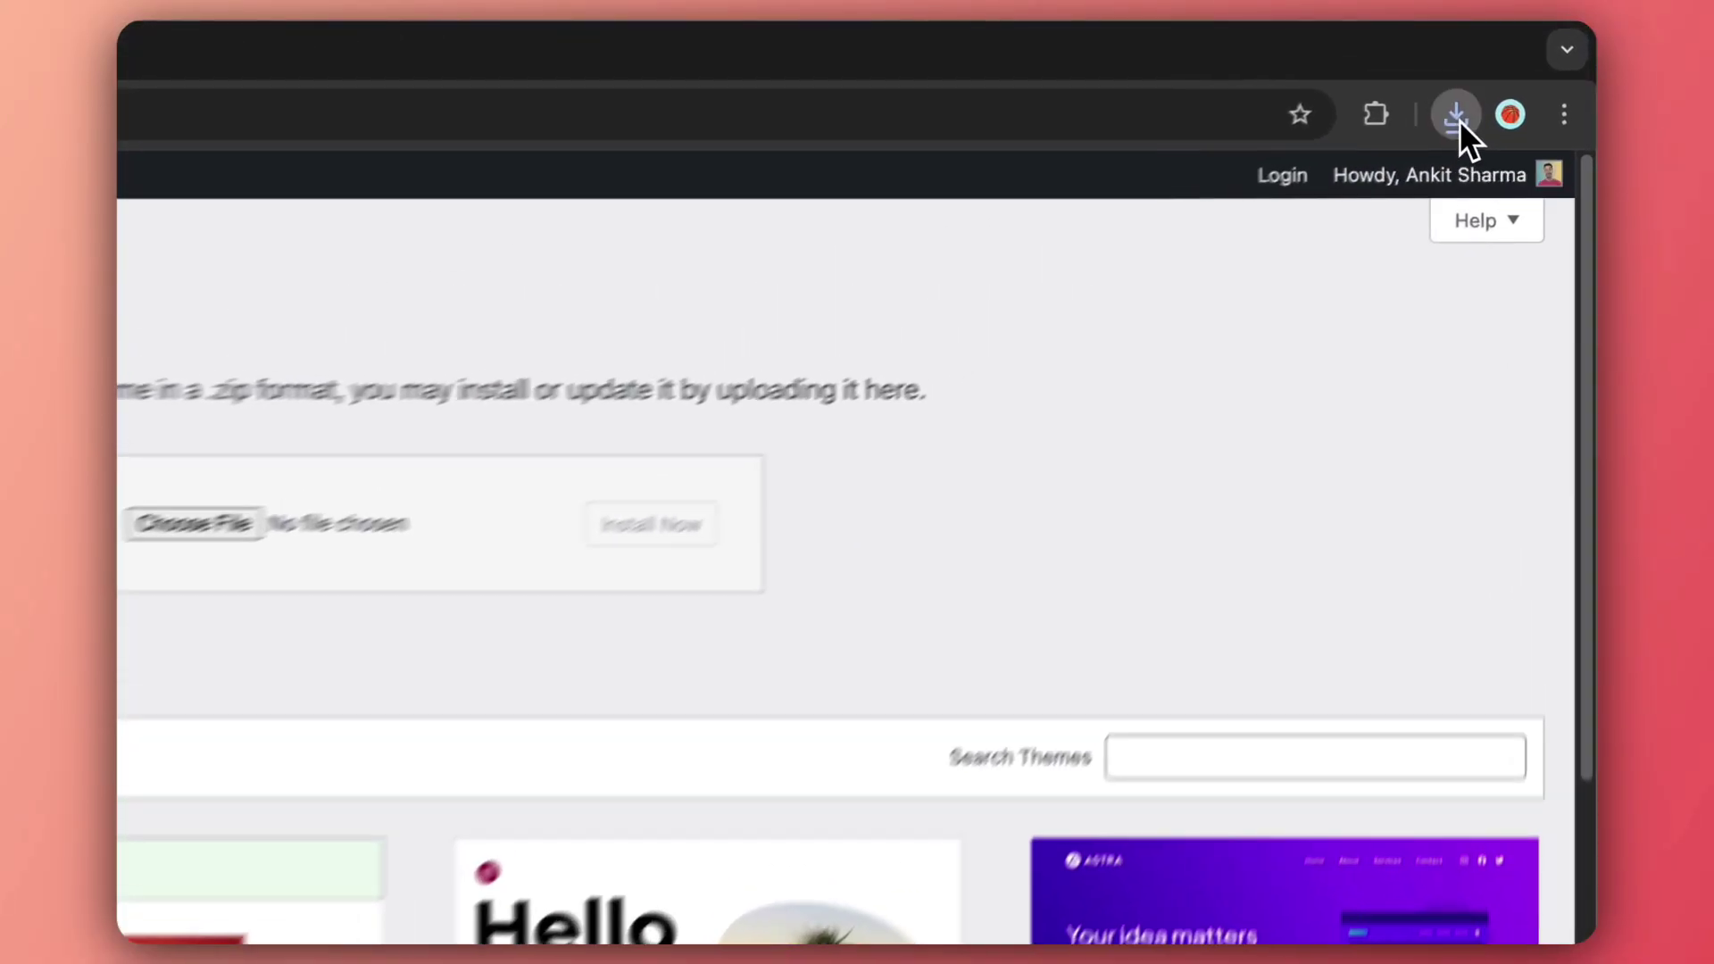
# Drop Divi_5 (1).zip from recent downloads into the upload box and install it.
pyautogui.click(1516, 74)
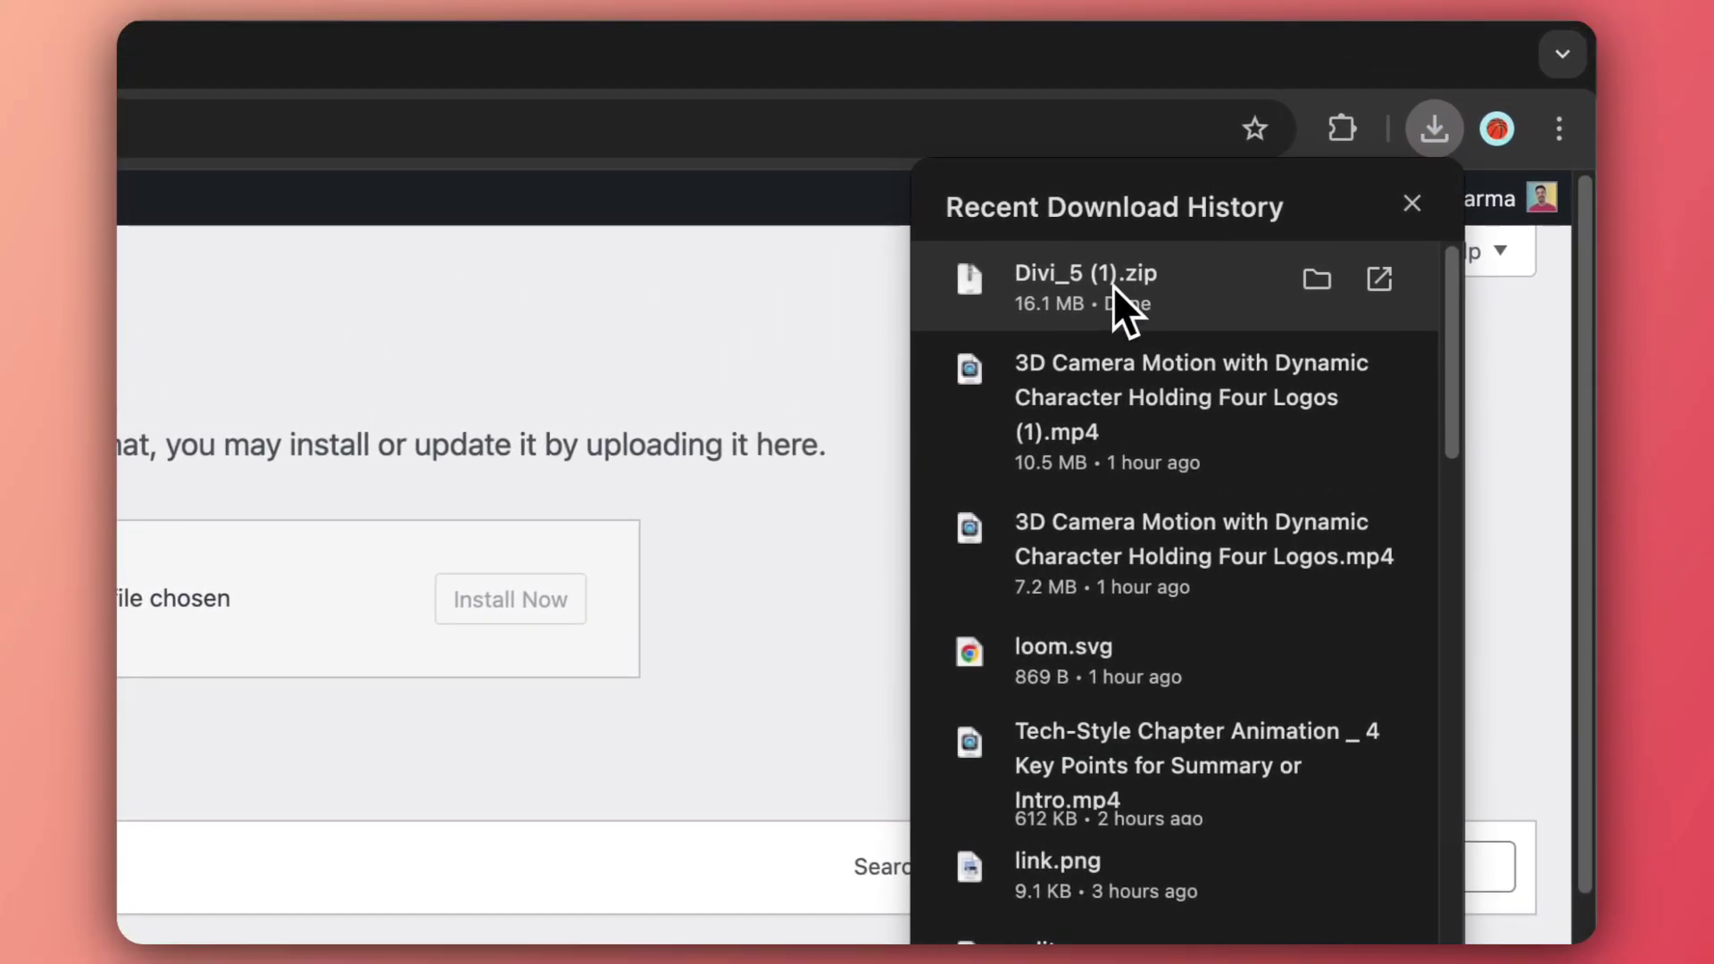
pyautogui.moveTo(1349, 165); pyautogui.dragTo(1084, 269)
pyautogui.moveTo(624, 509); pyautogui.dragTo(80, 610)
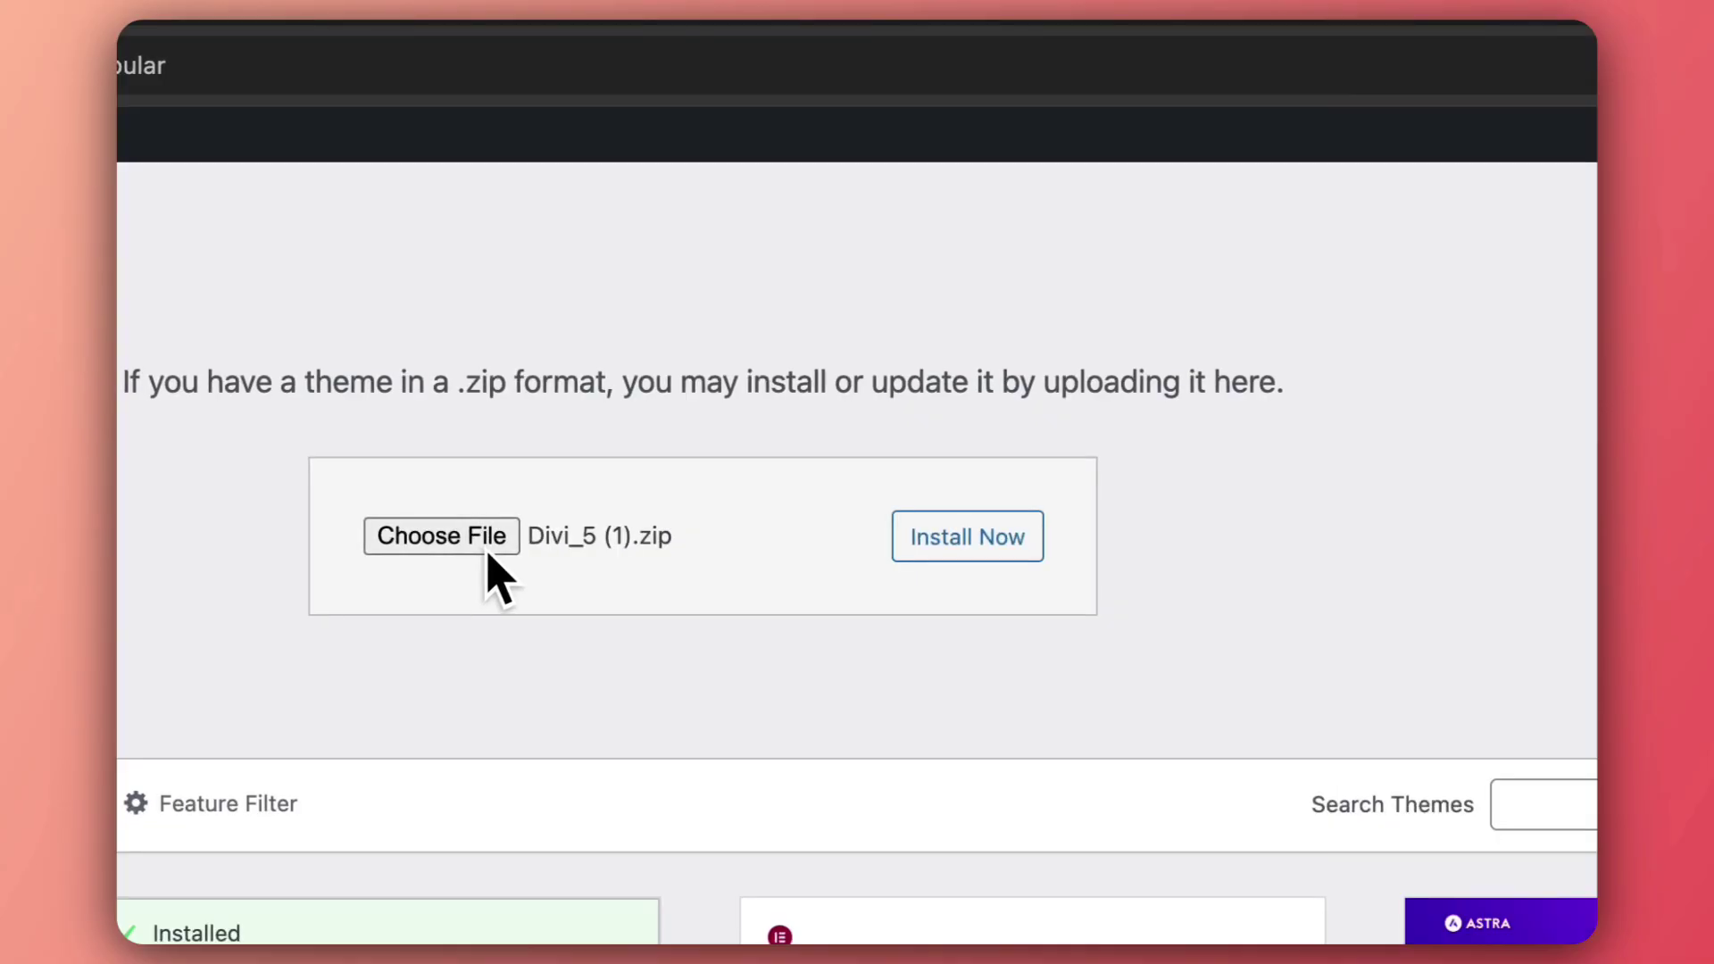
pyautogui.click(945, 546)
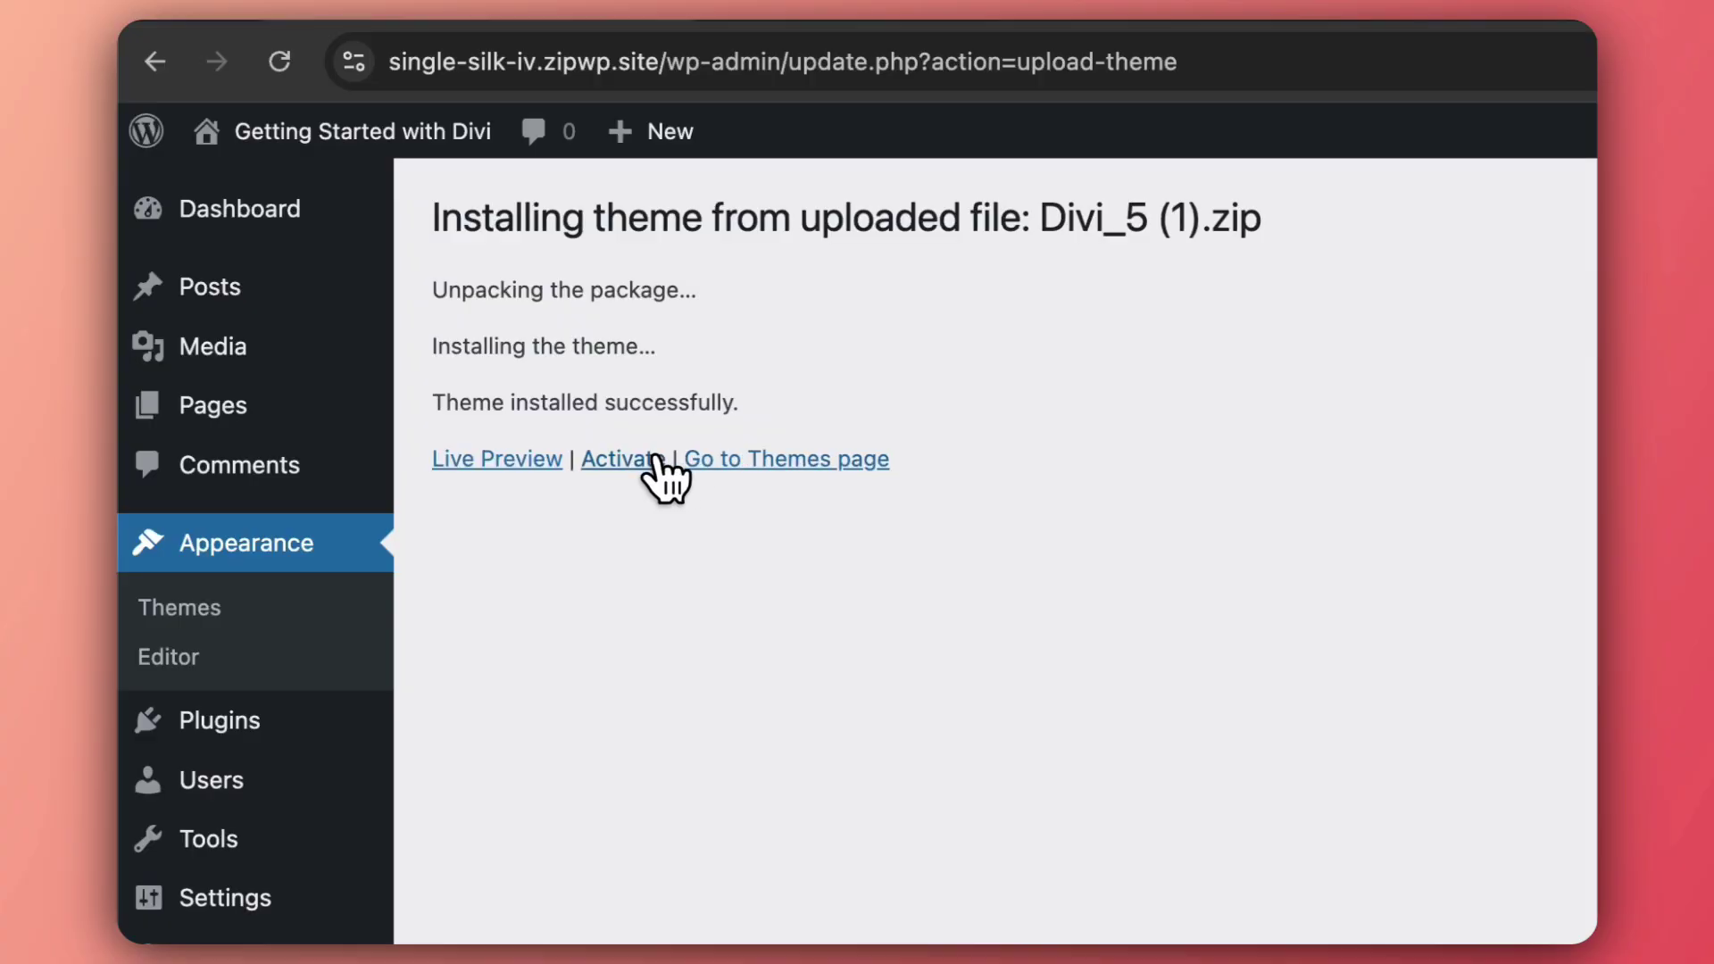
# Activate Divi, then activate its license by logging in with the current Elegant Themes account.
pyautogui.click(654, 459)
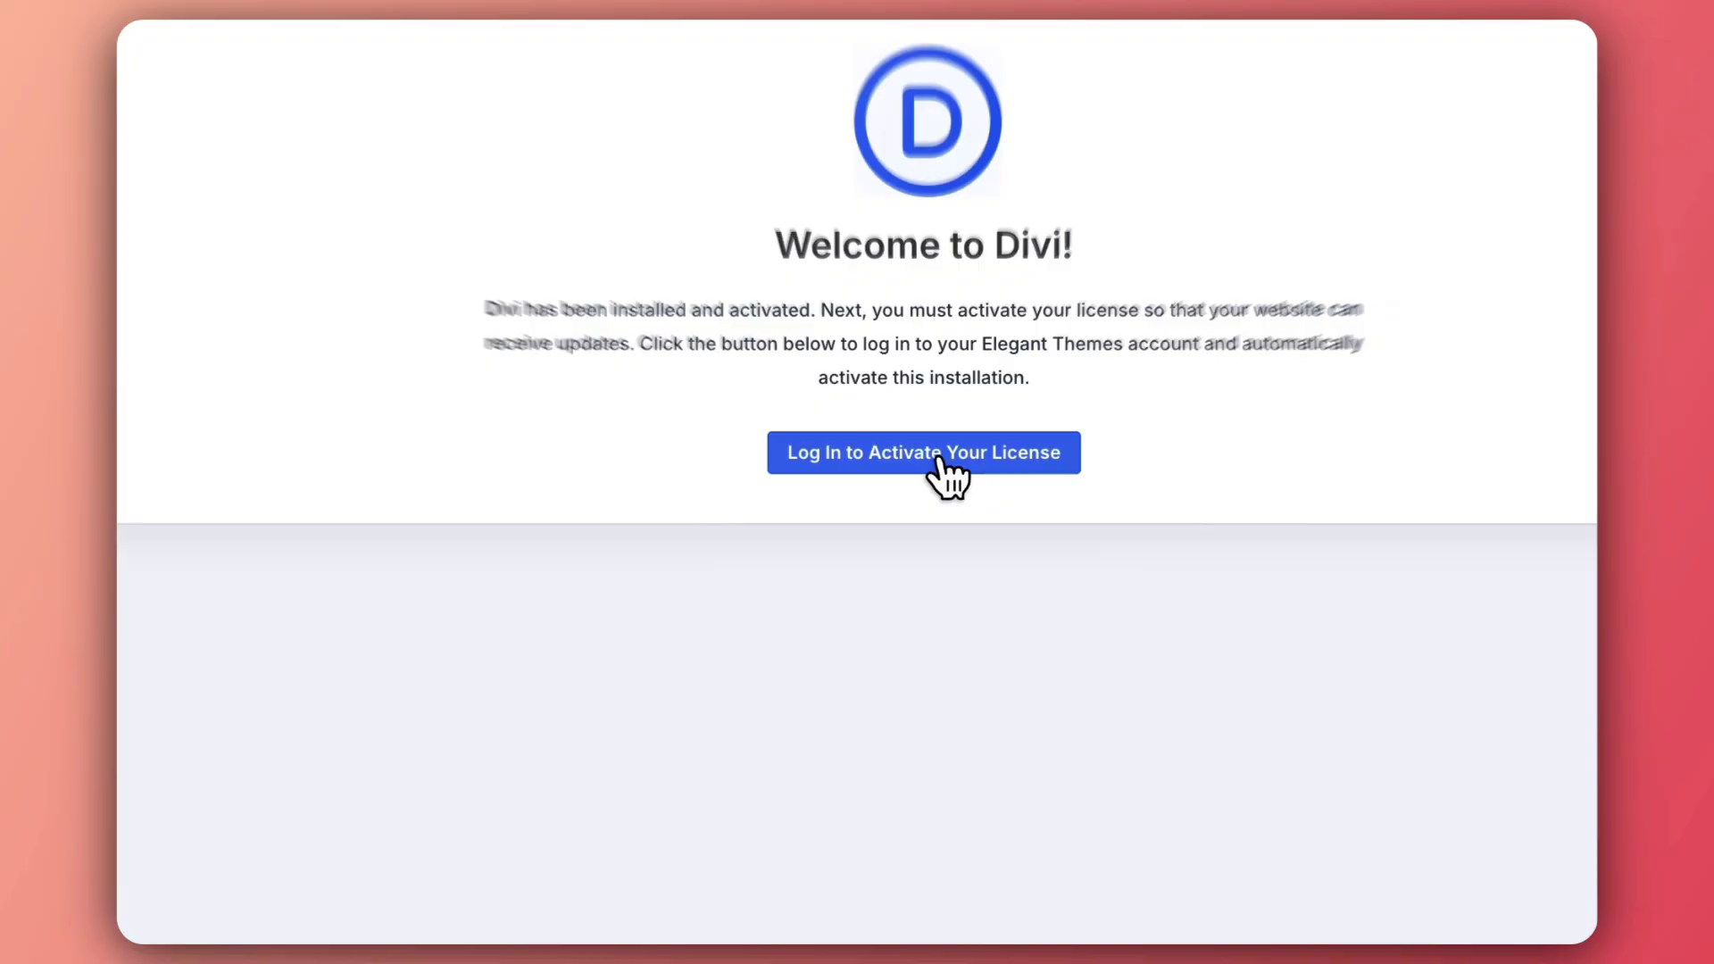
pyautogui.click(939, 458)
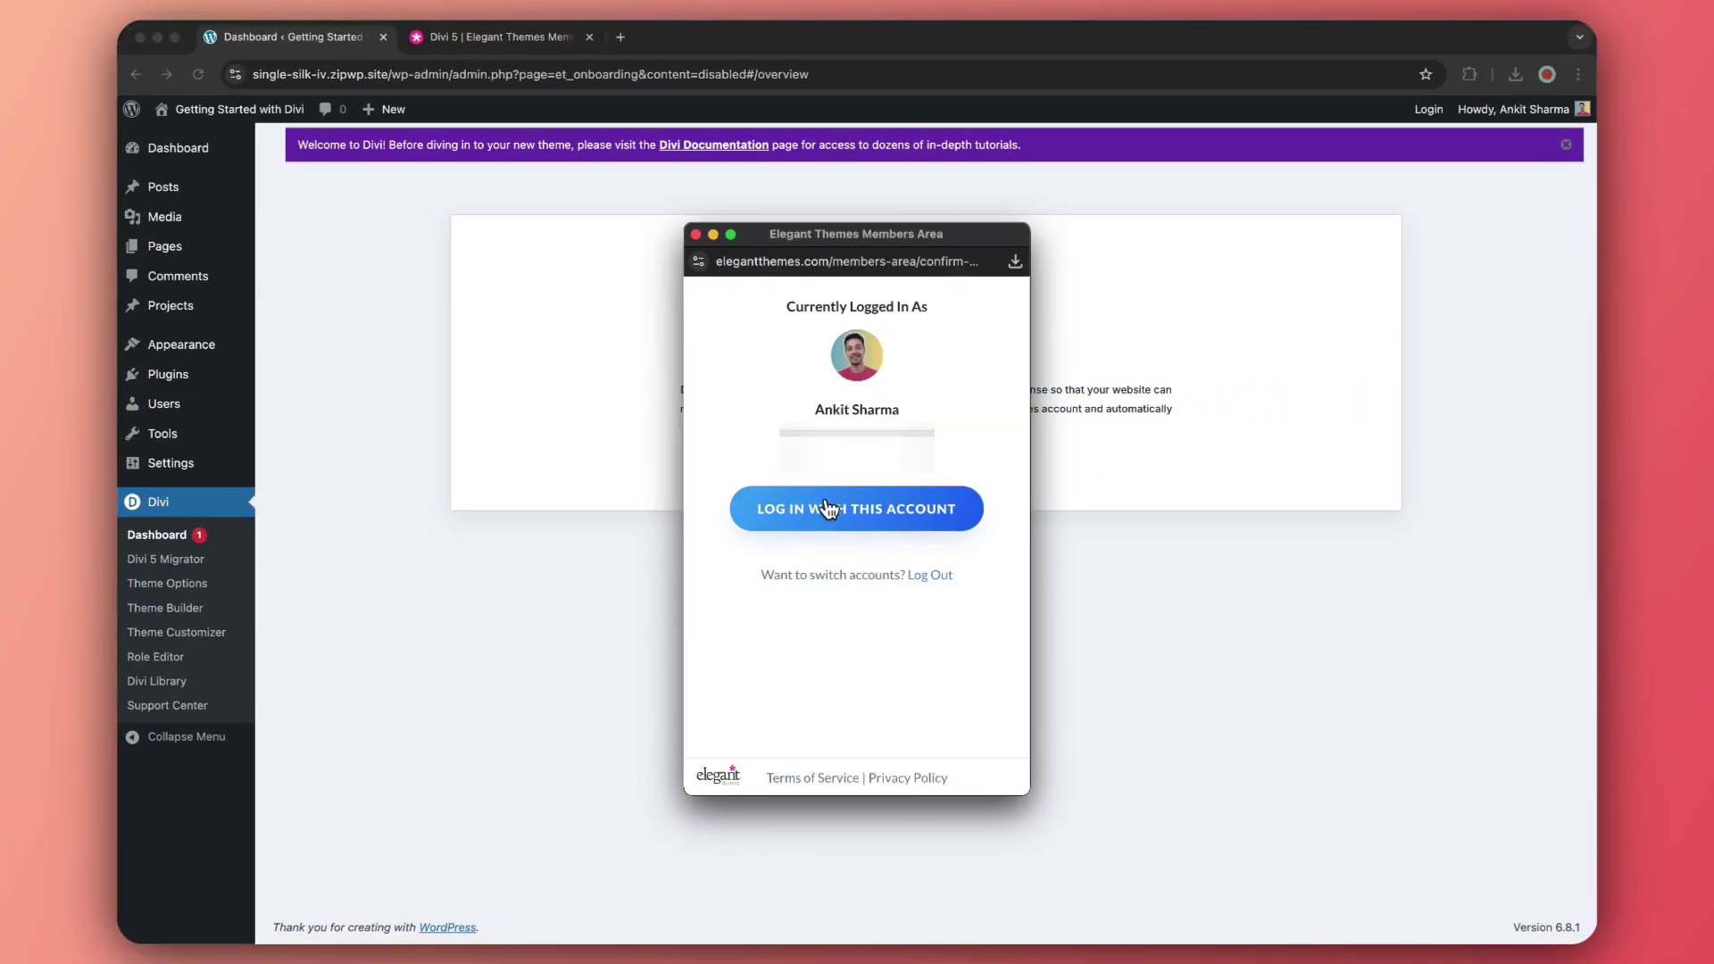
pyautogui.click(829, 509)
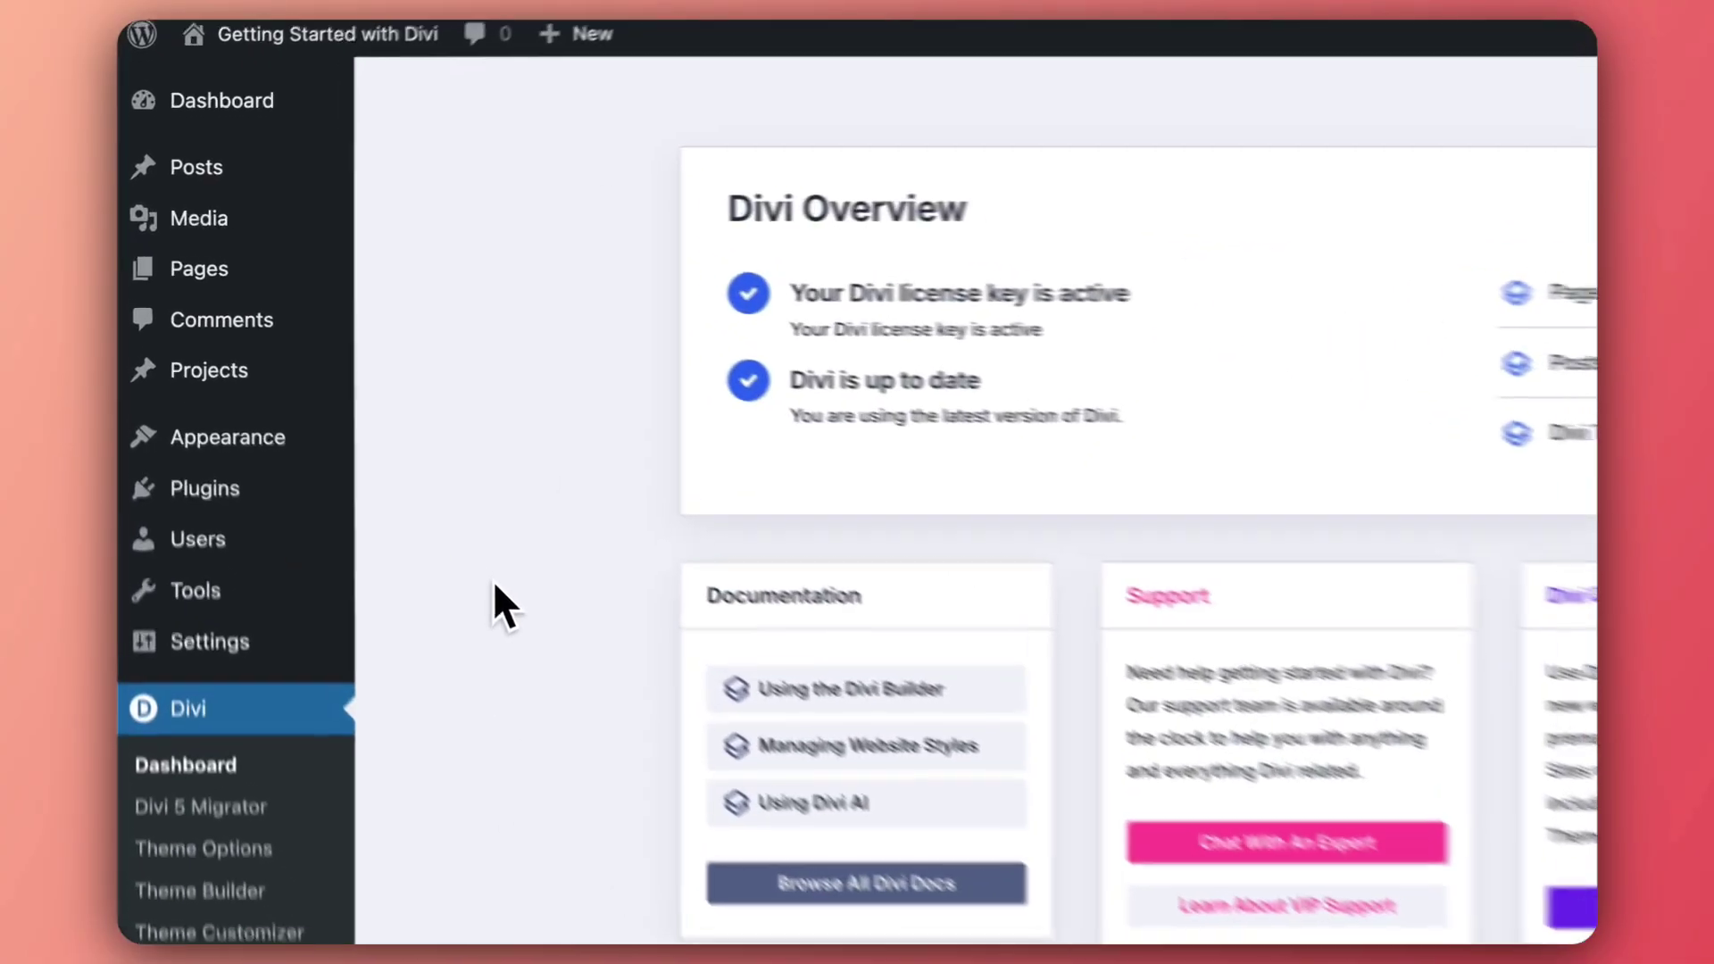
# Add a new page titled 'Home' and switch it to the Divi Builder.
pyautogui.moveTo(153, 248)
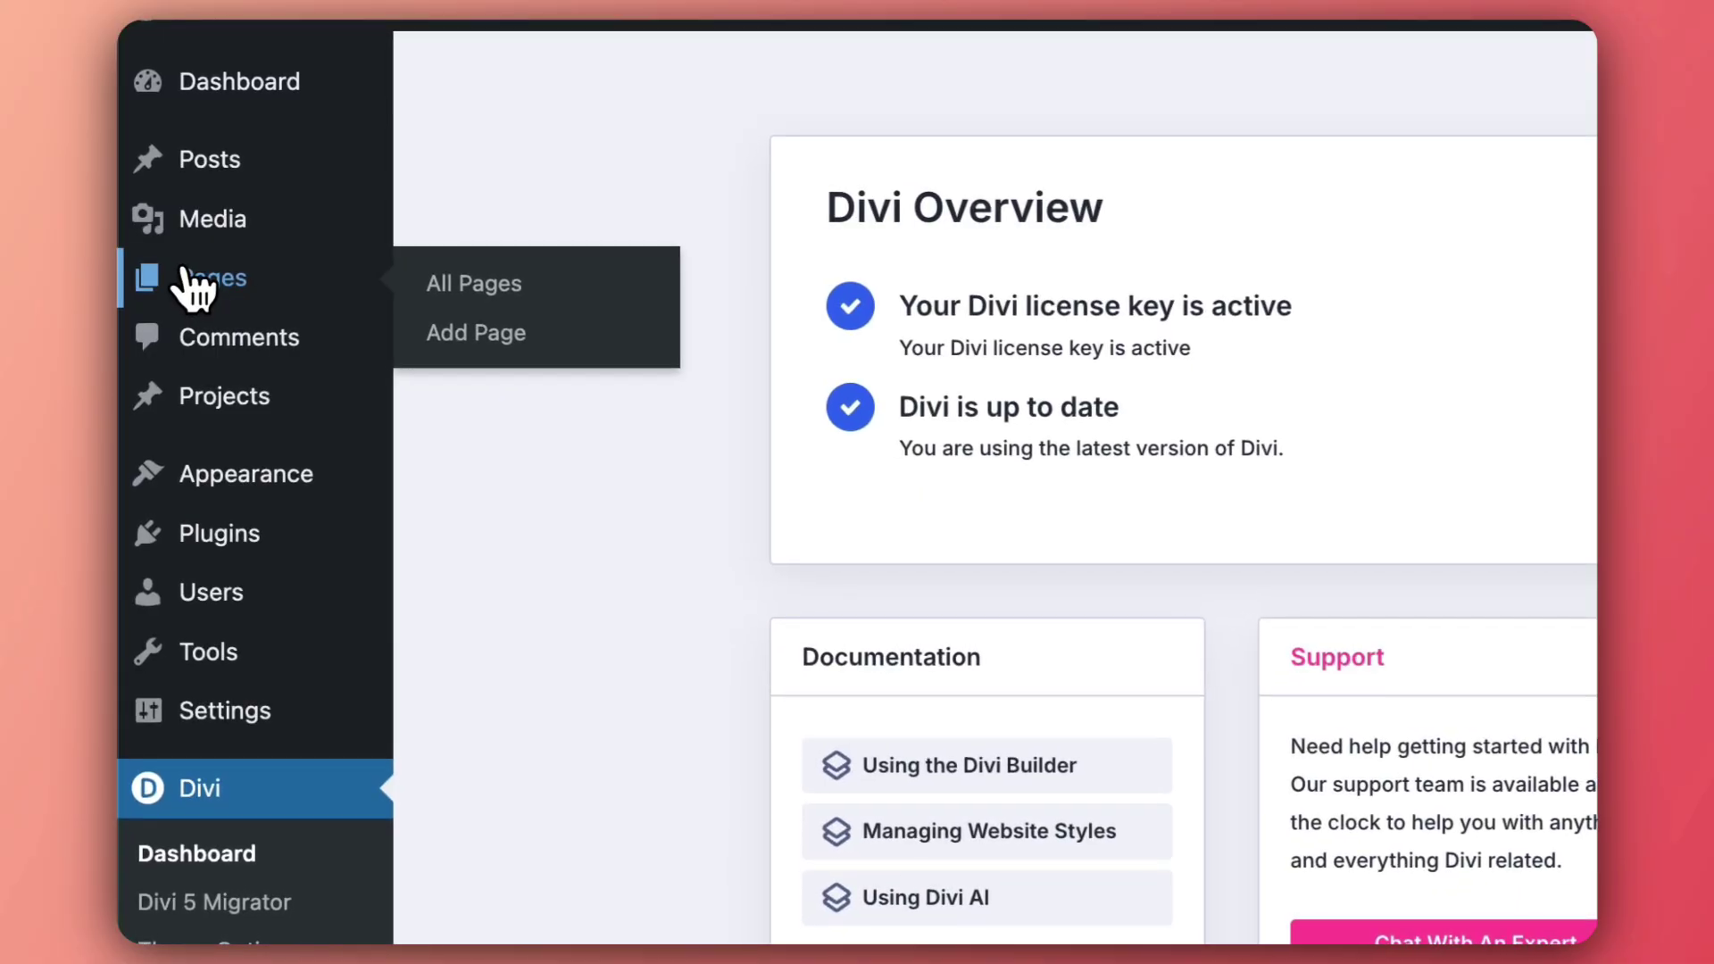
pyautogui.click(511, 332)
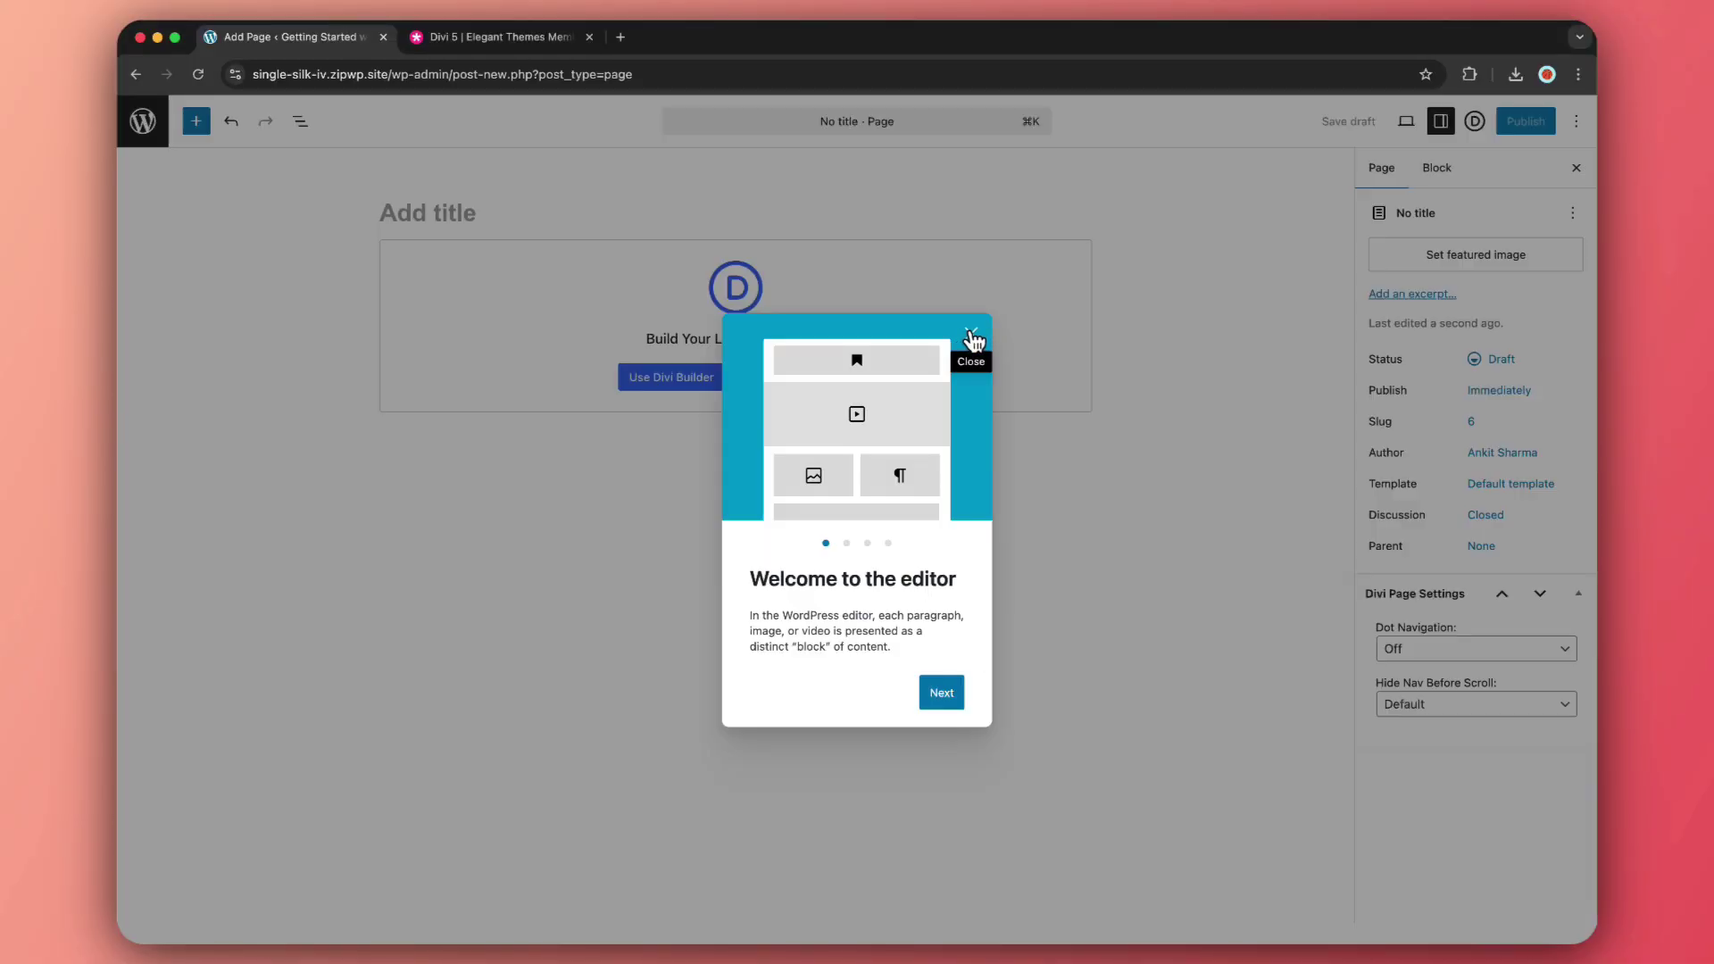
pyautogui.click(972, 338)
pyautogui.write('Home')
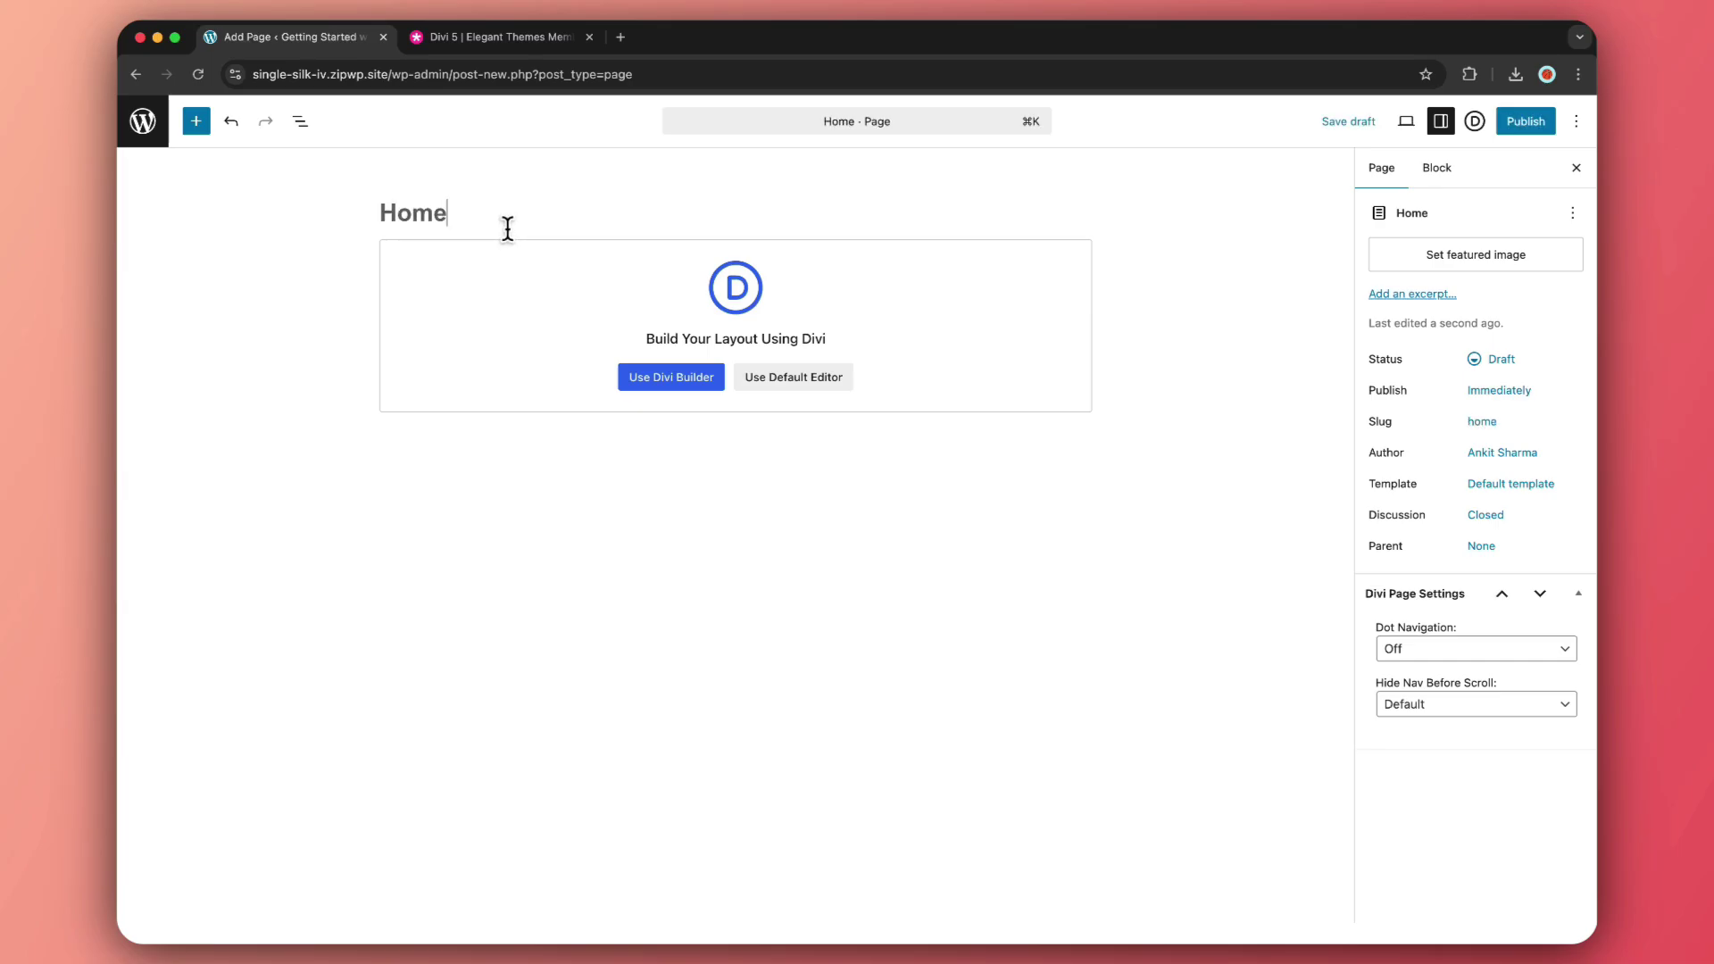
pyautogui.click(665, 389)
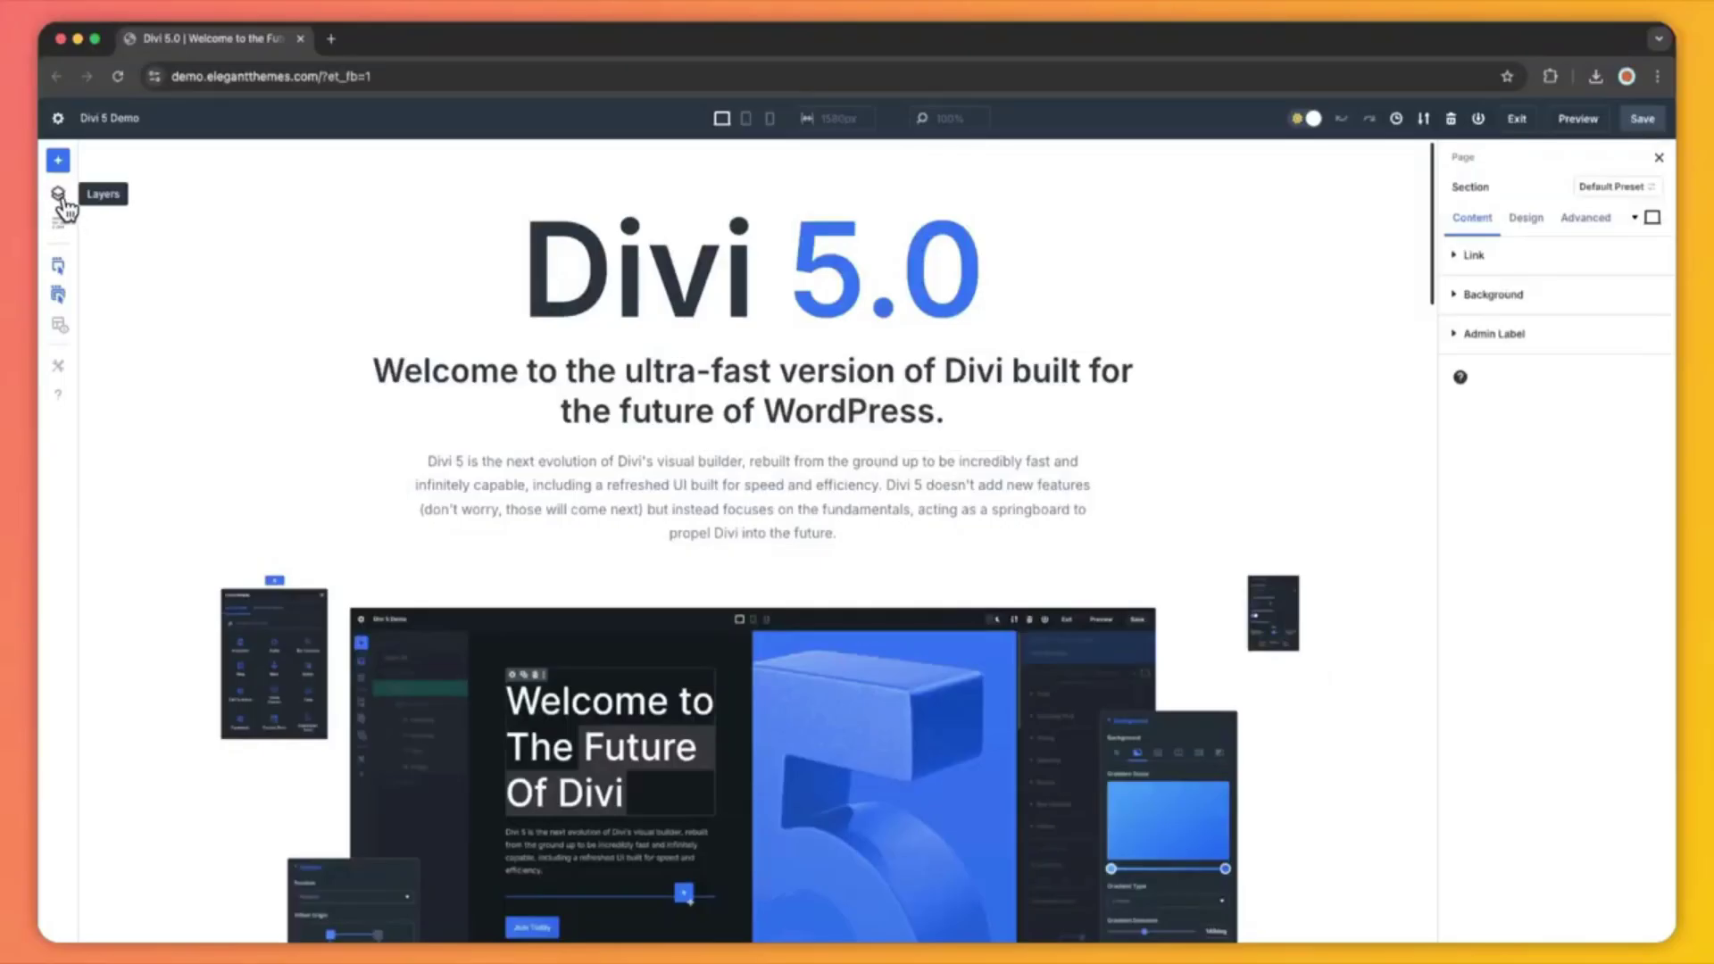
# Open the Layers panel and search the layer tree for 'button'.
pyautogui.click(64, 196)
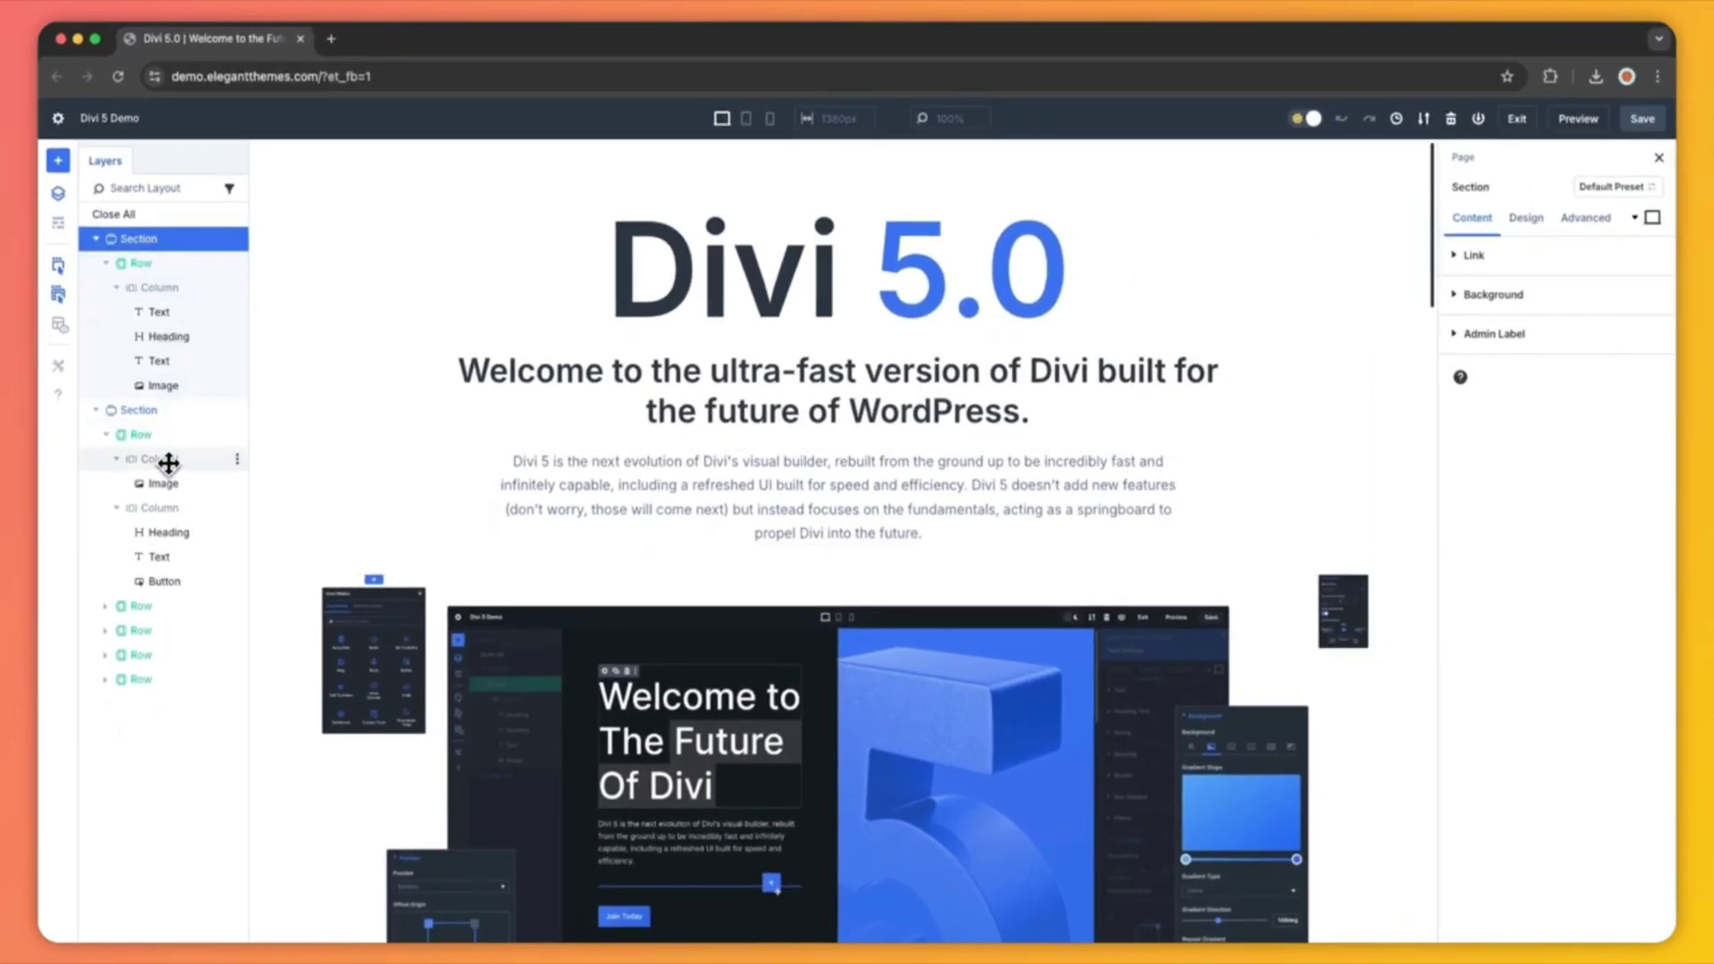
pyautogui.click(230, 191)
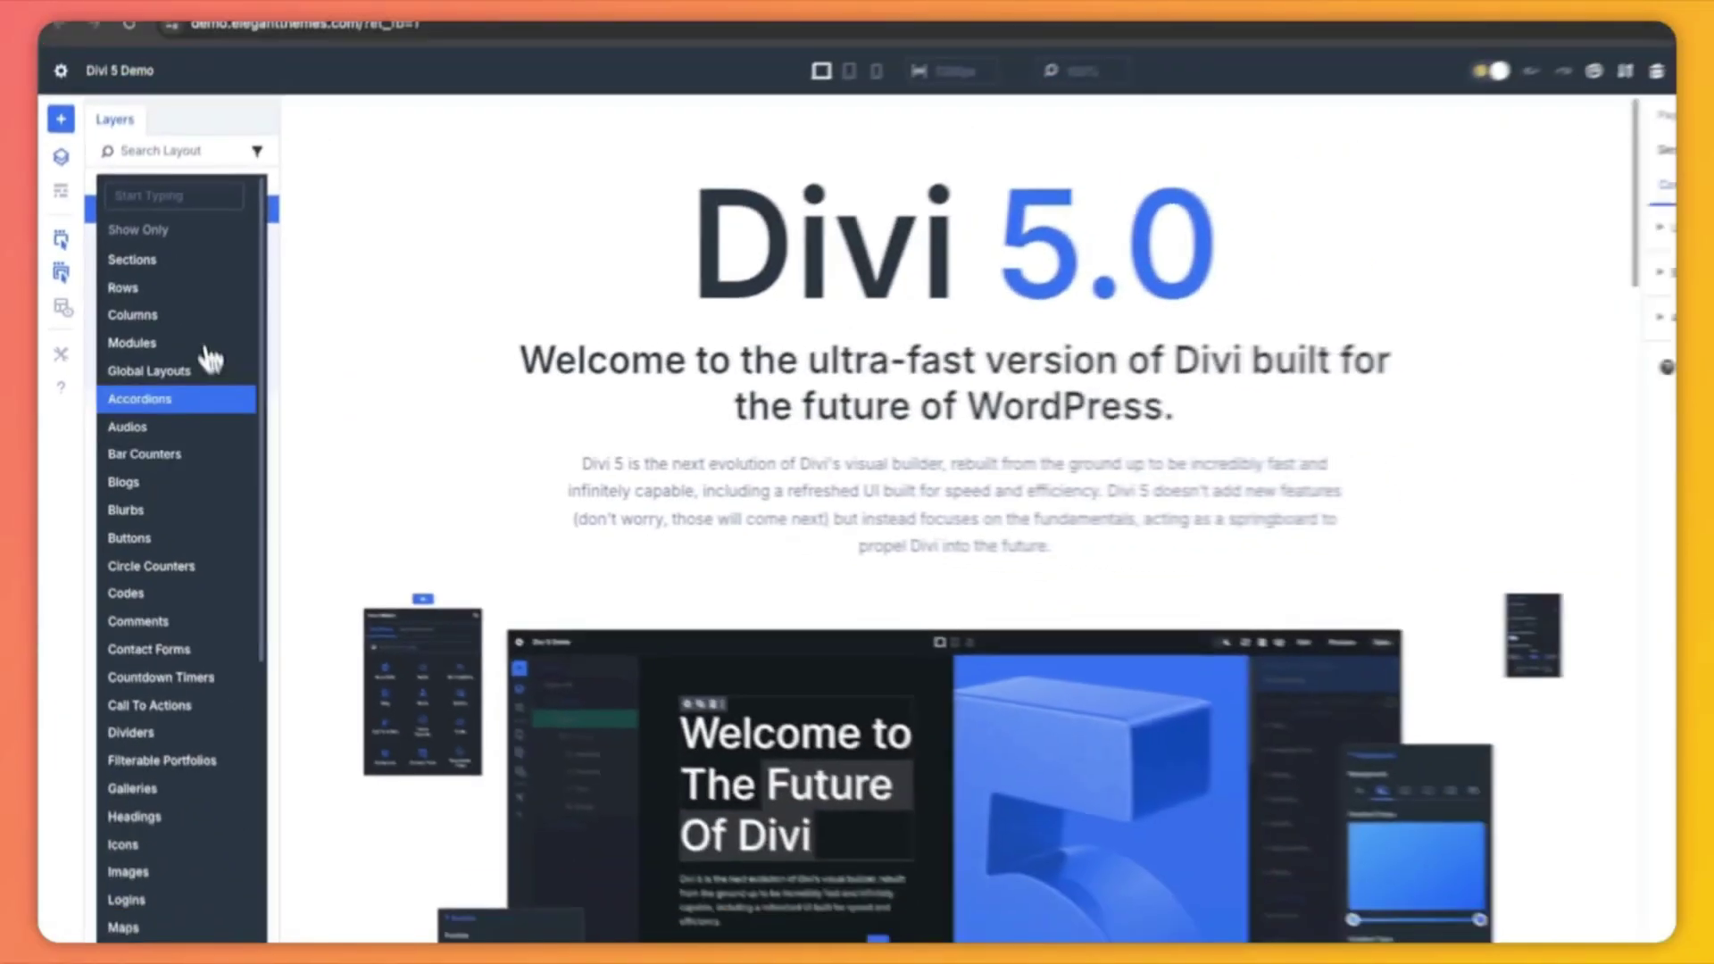
pyautogui.click(258, 153)
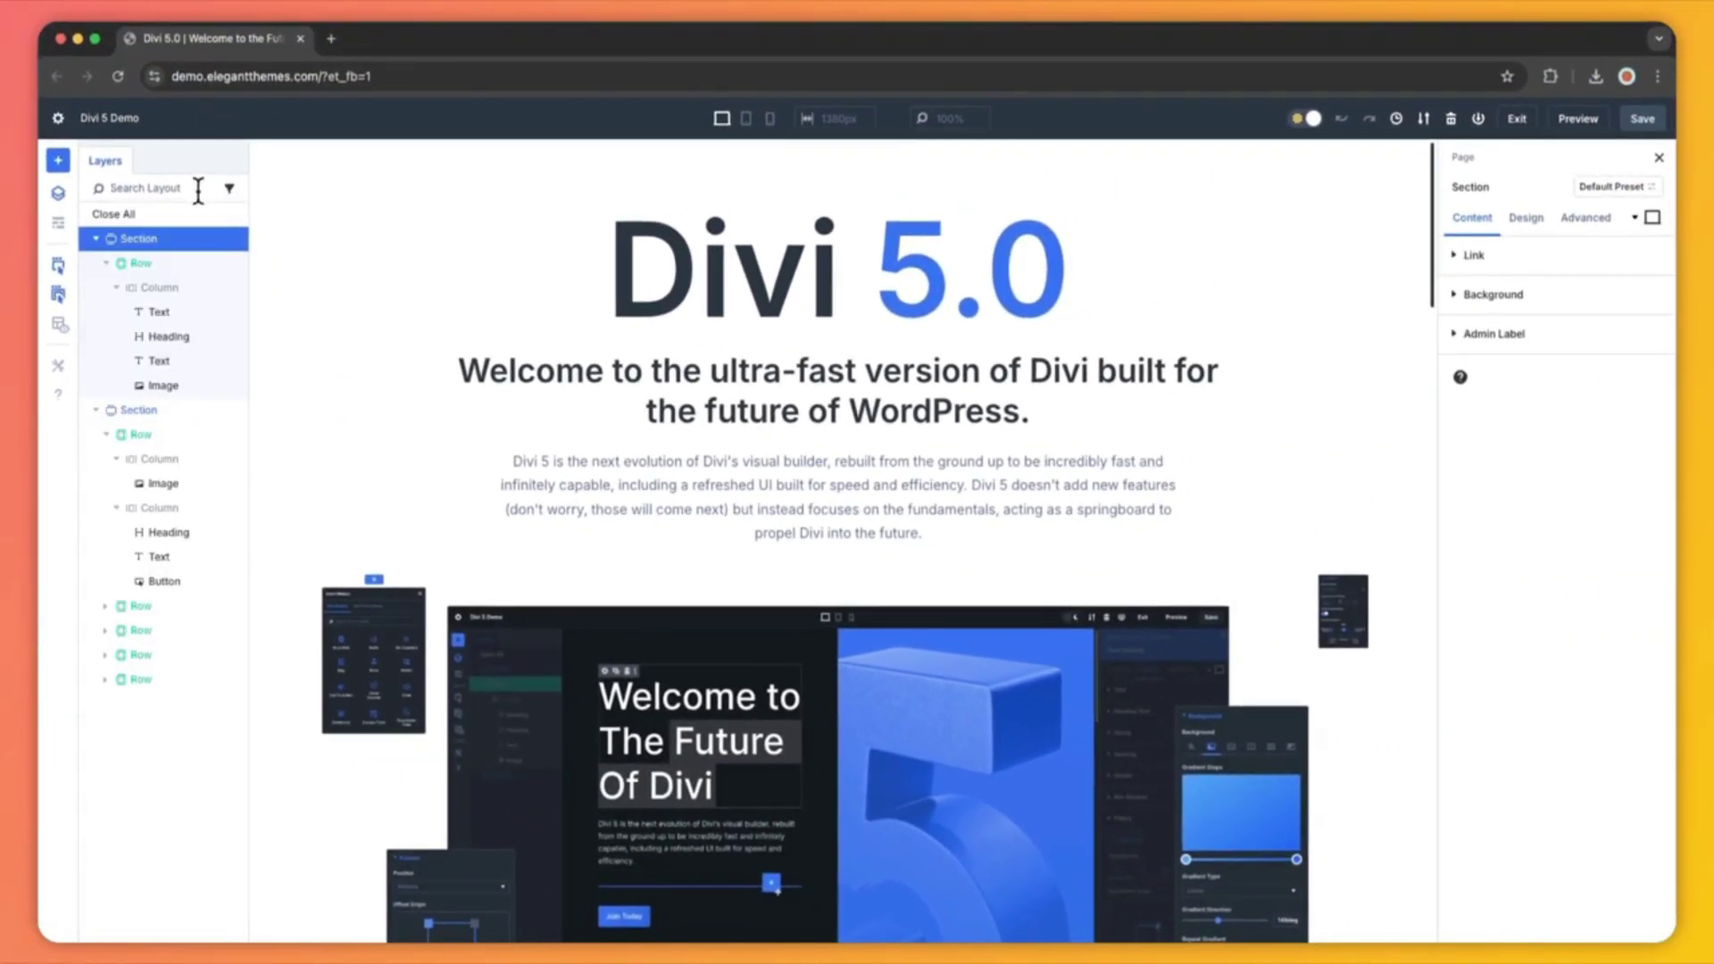
pyautogui.click(199, 190)
pyautogui.write('button')
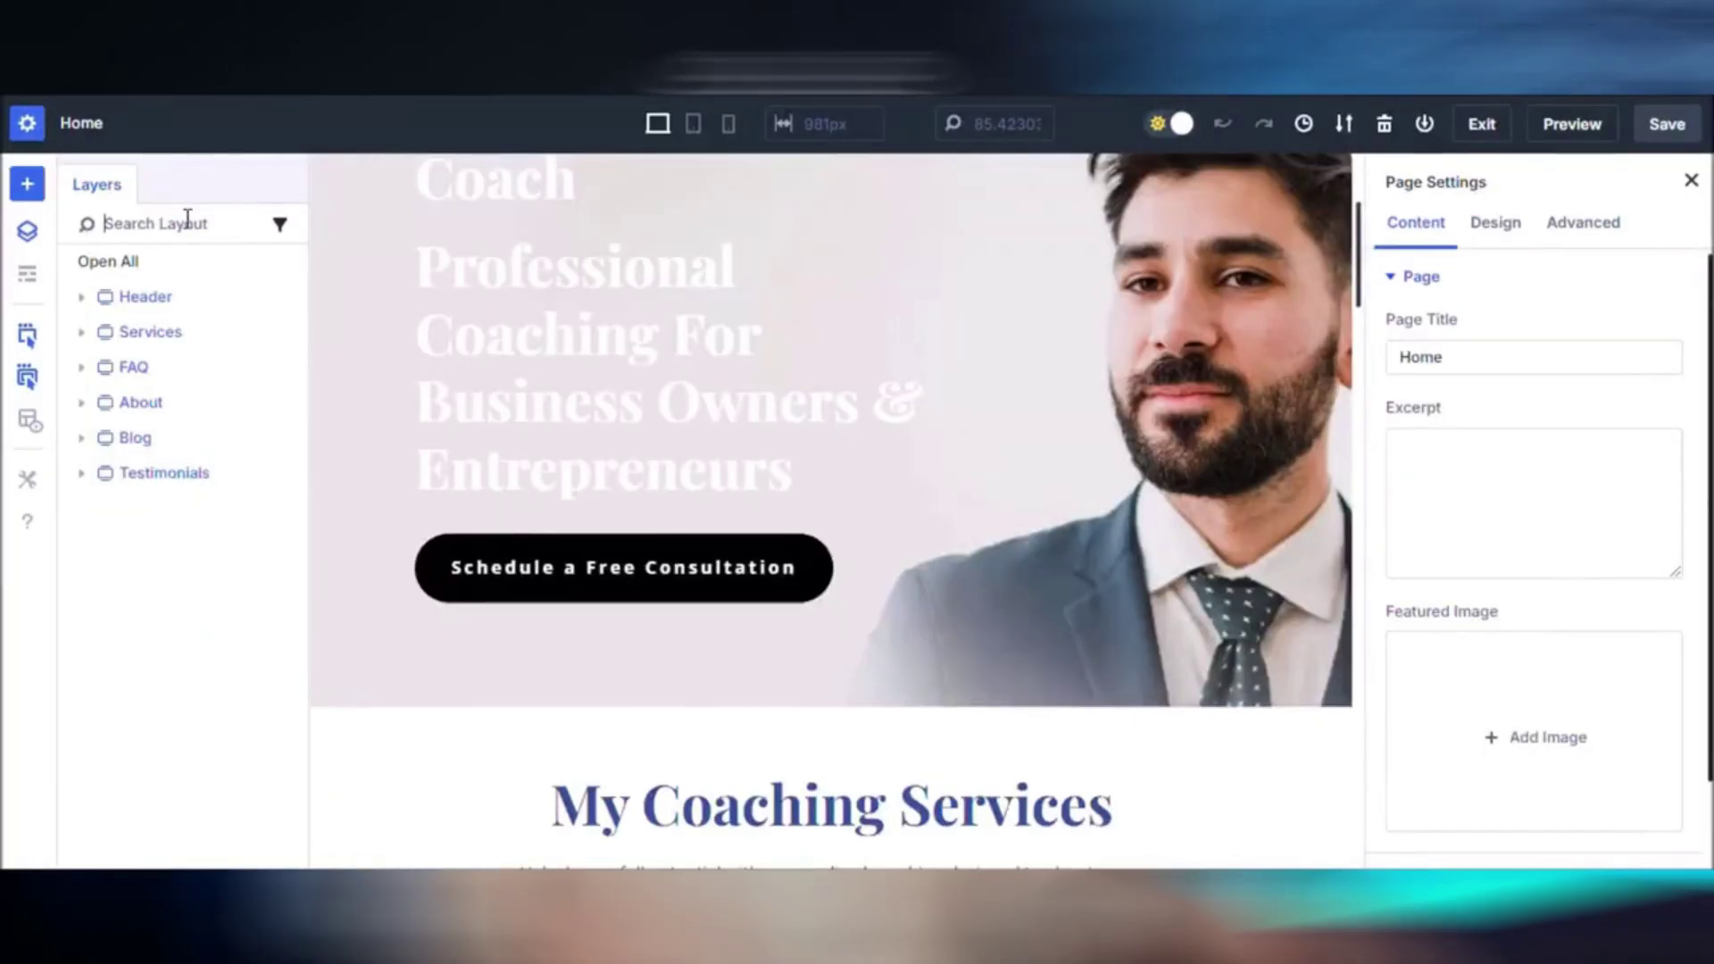
pyautogui.click(188, 221)
pyautogui.write('button')
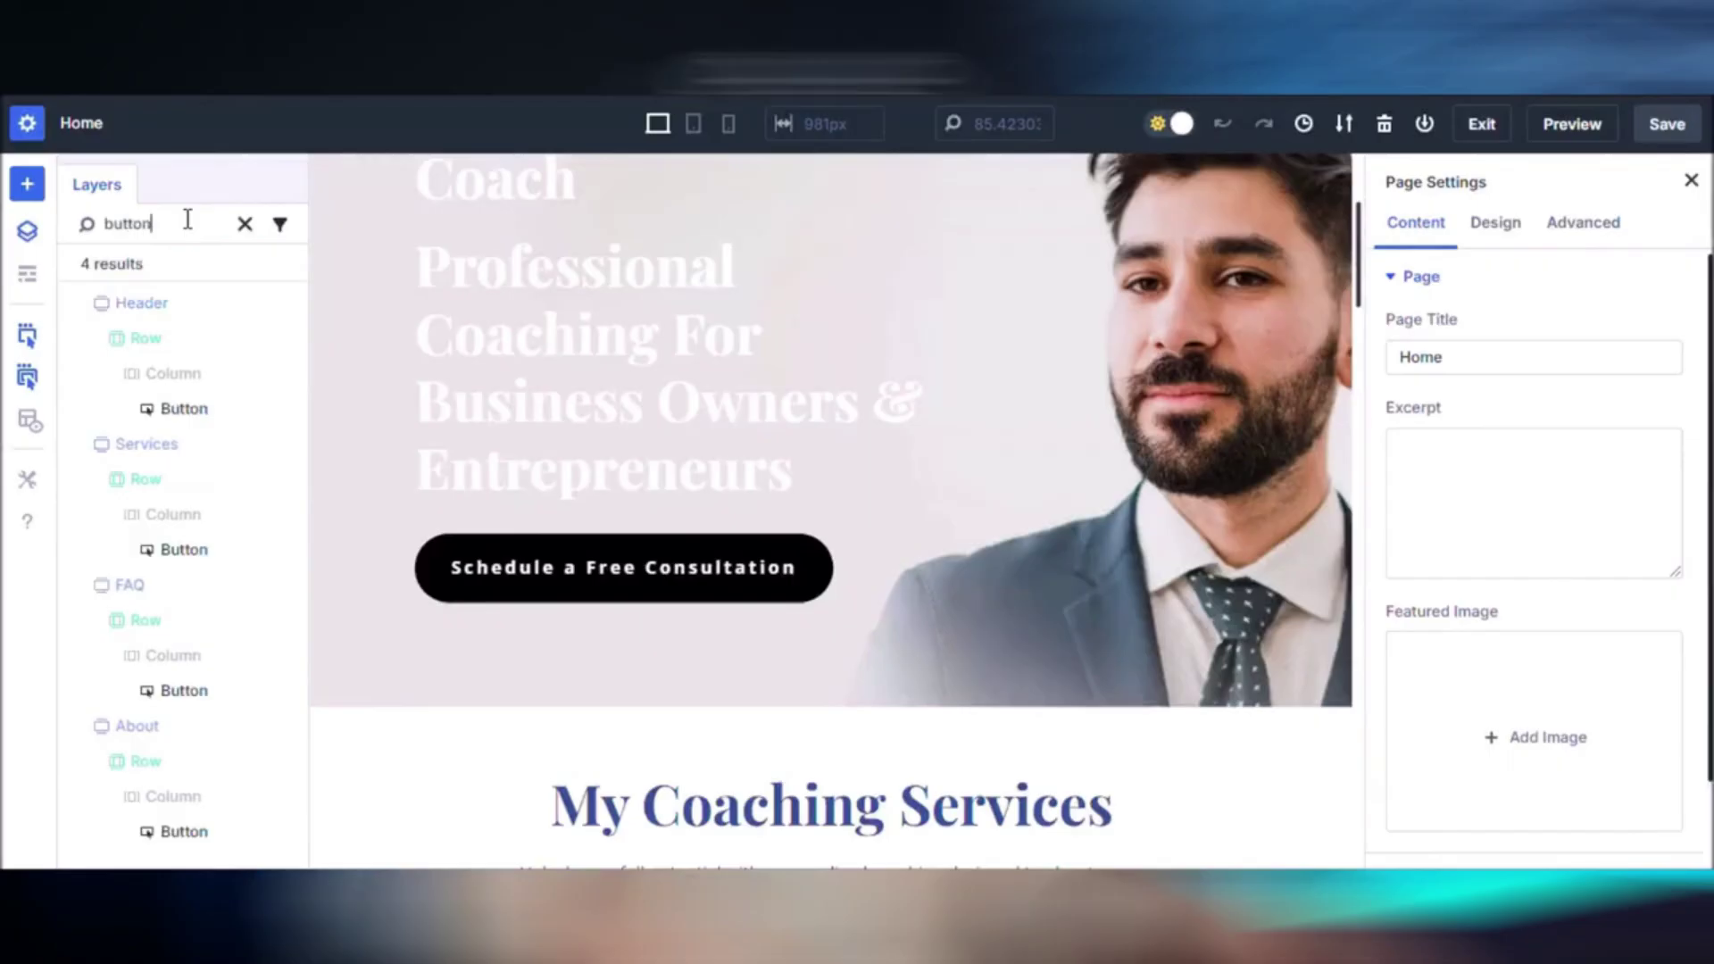
# Jump to the header, Services, FAQ and About buttons, then dock Import & Export beside Layers.
pyautogui.click(179, 413)
pyautogui.click(183, 542)
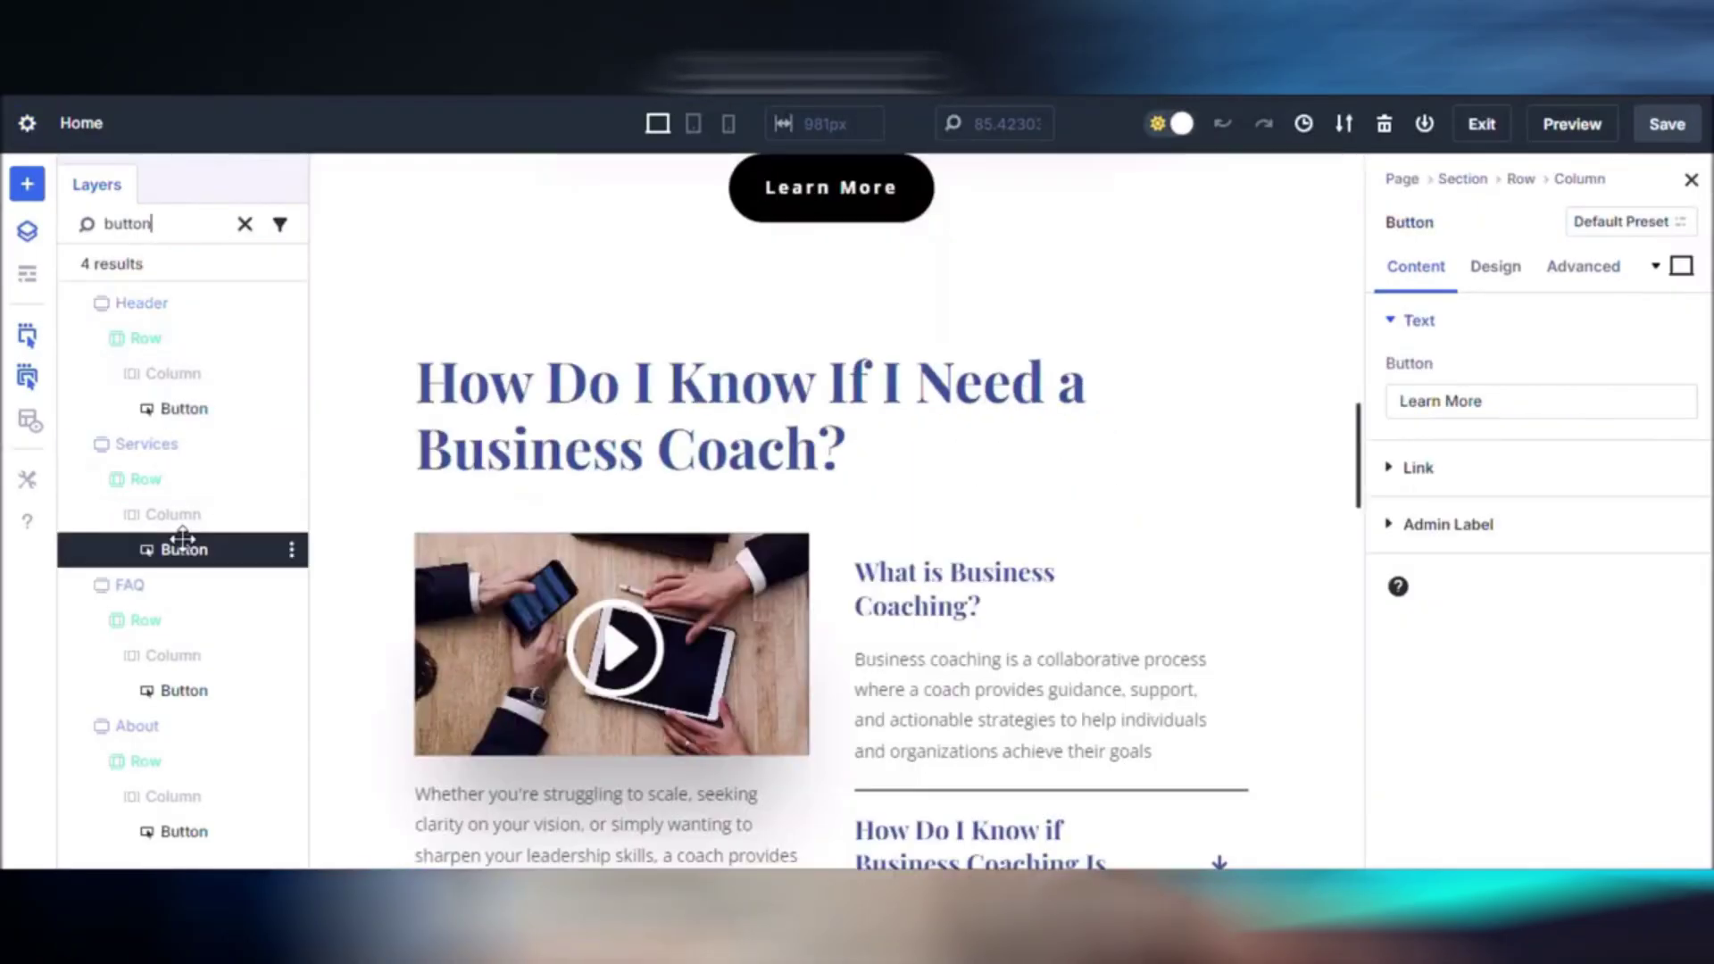
pyautogui.click(191, 692)
pyautogui.click(230, 829)
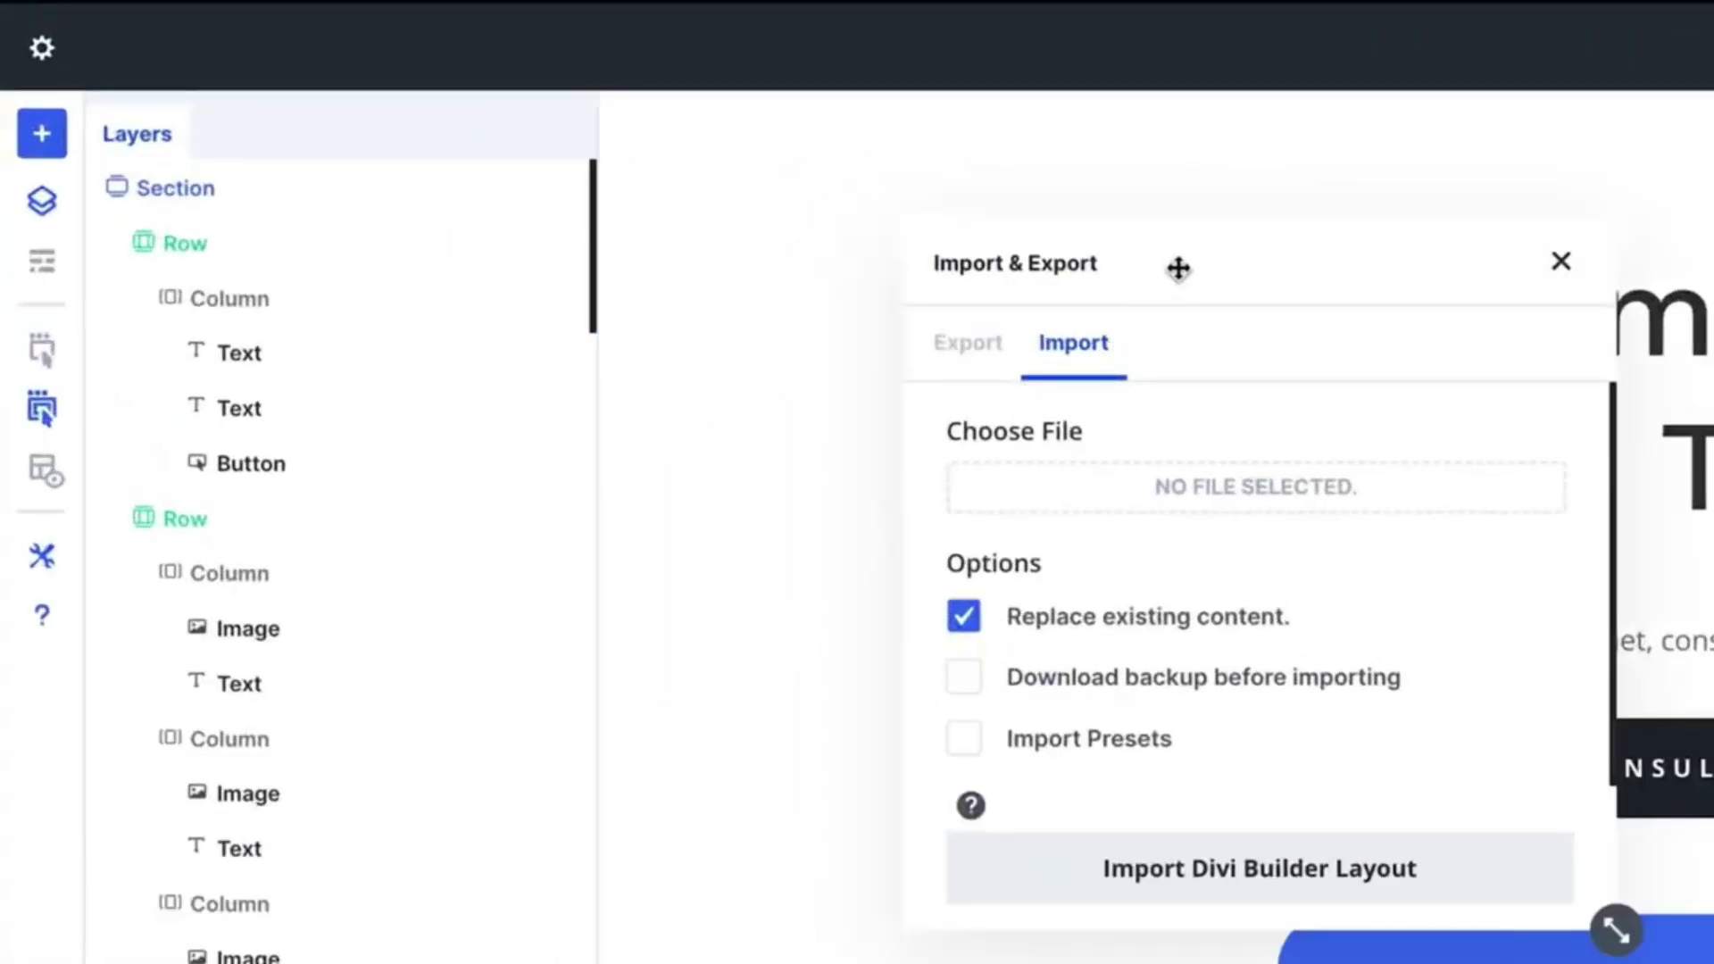
pyautogui.moveTo(1179, 268); pyautogui.dragTo(769, 315)
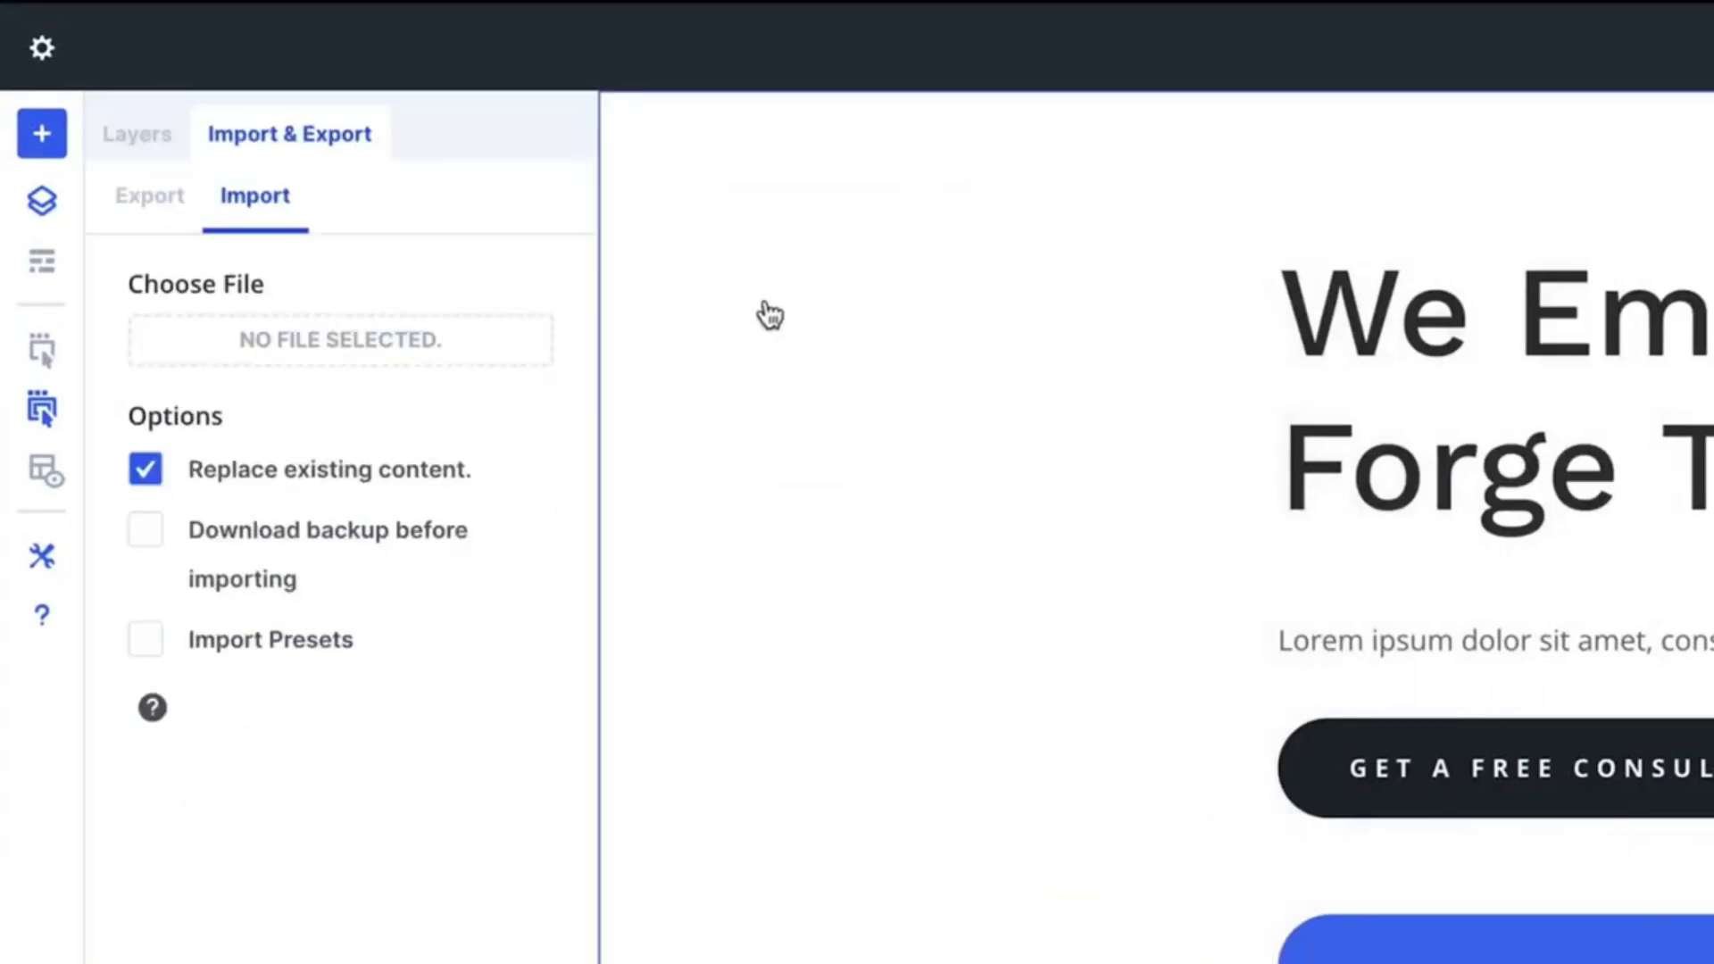
# Toggle between the Layers and Import & Export tabs and refine the layer search to 'button'.
pyautogui.click(136, 135)
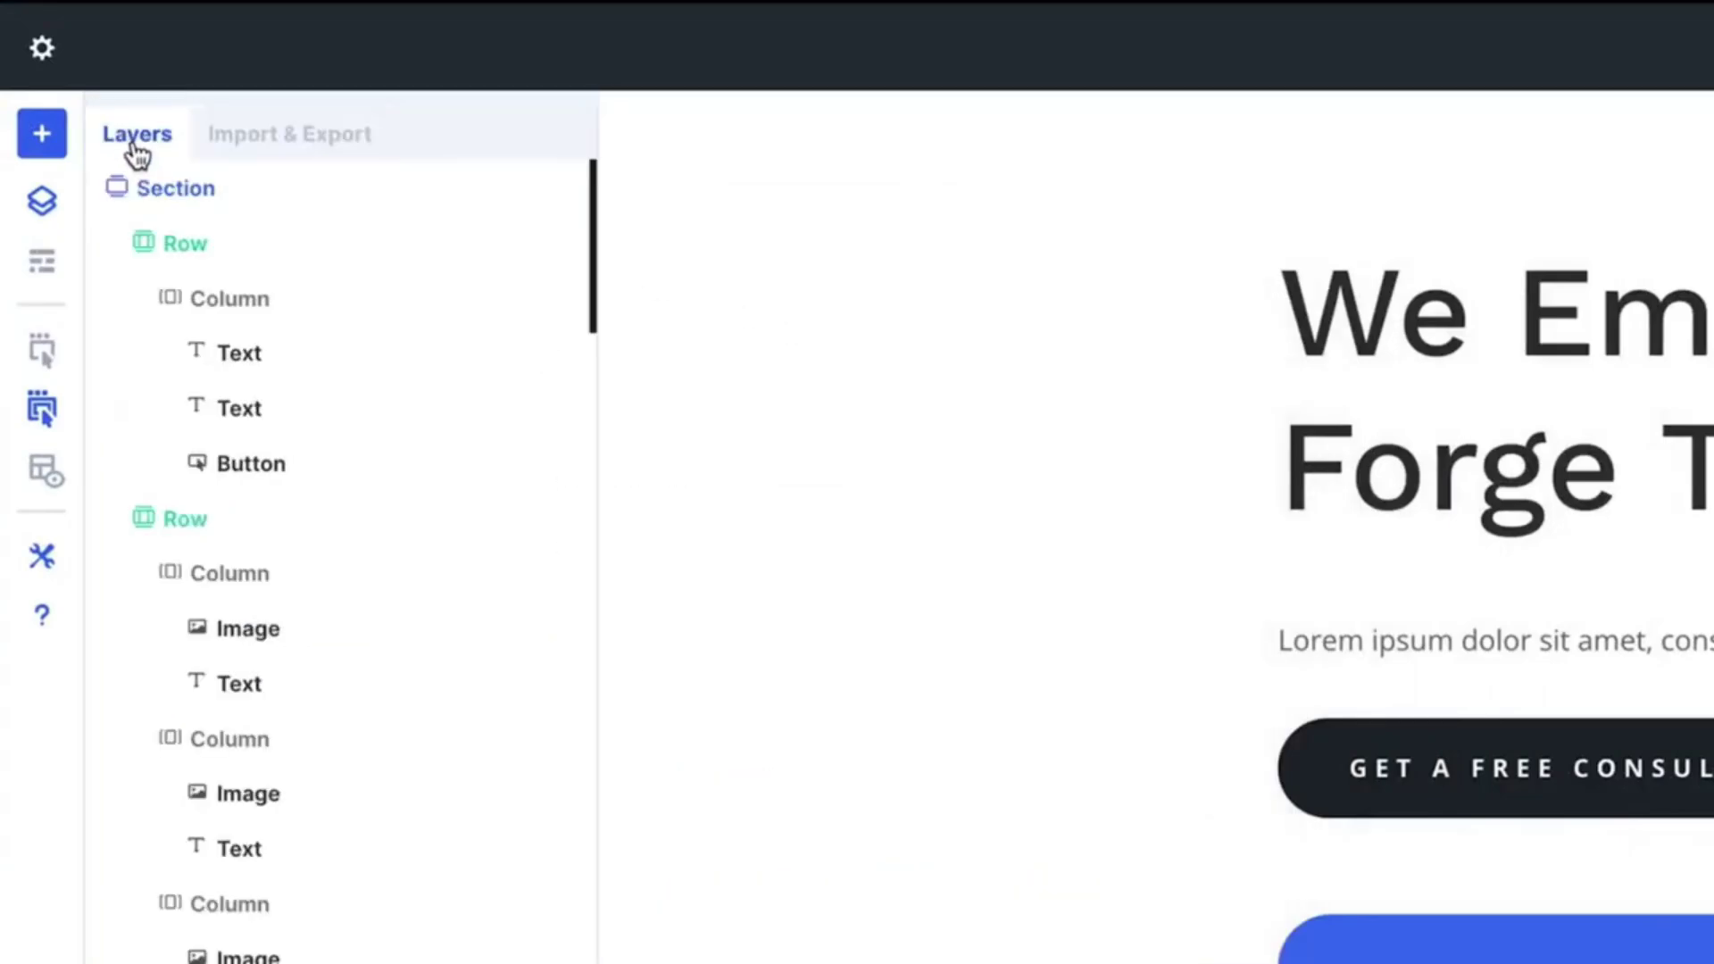
pyautogui.click(292, 143)
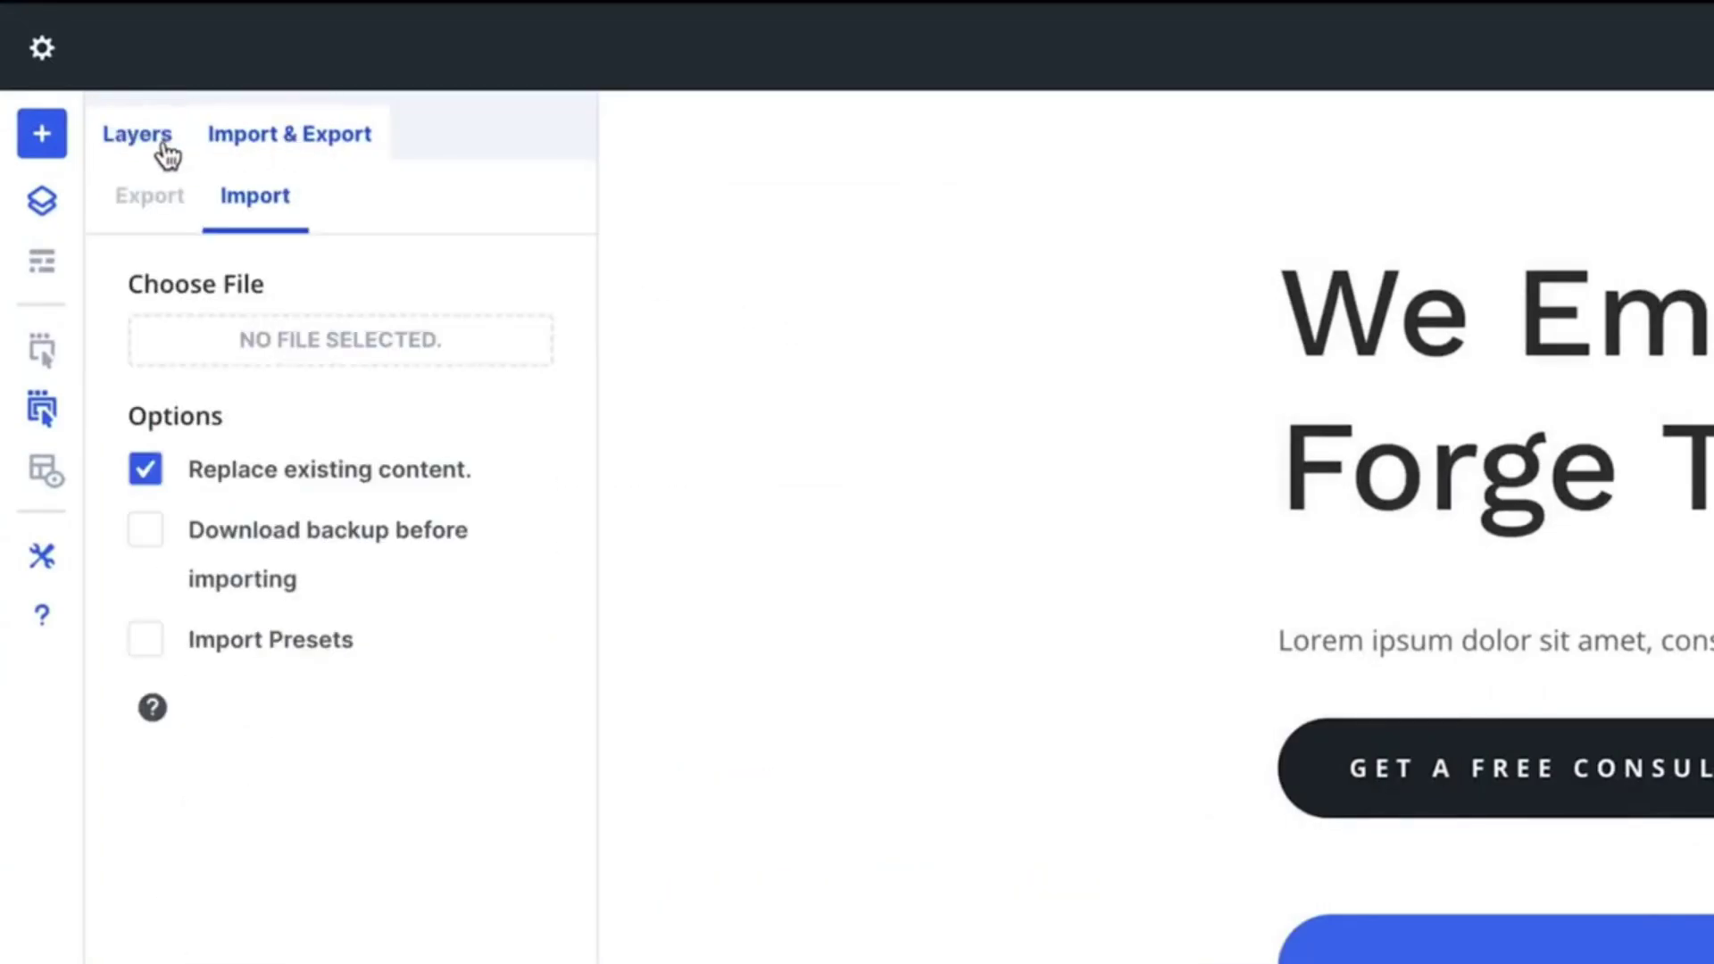
pyautogui.click(138, 136)
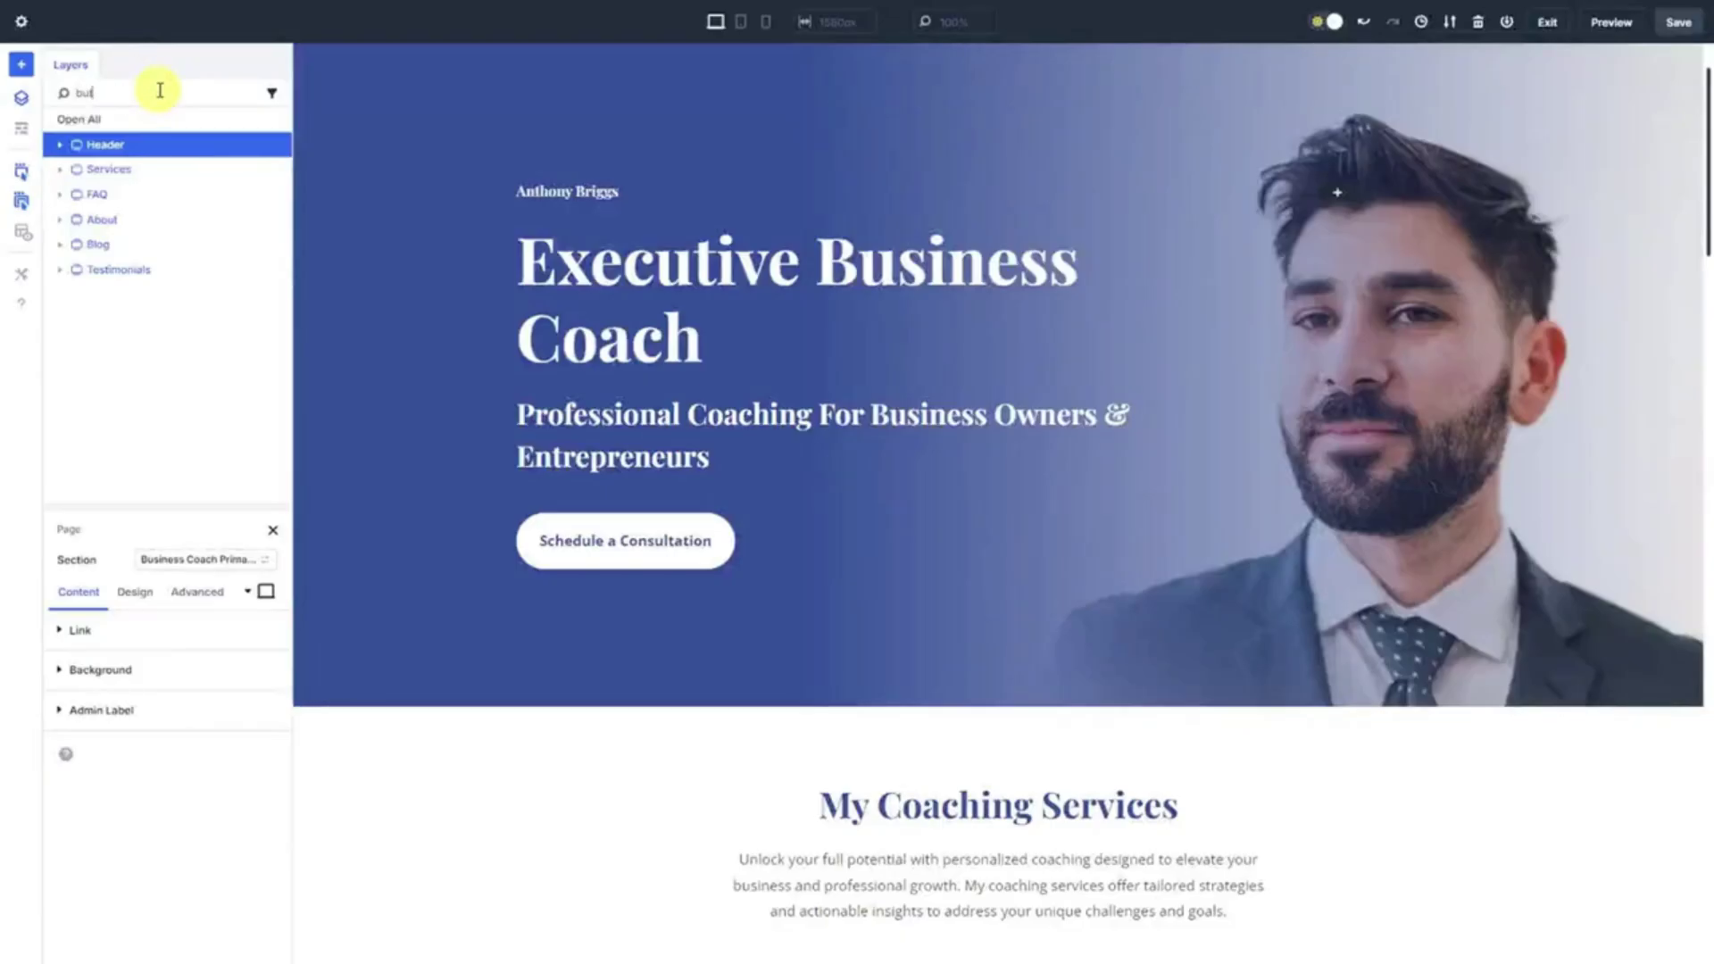
pyautogui.write('tton')
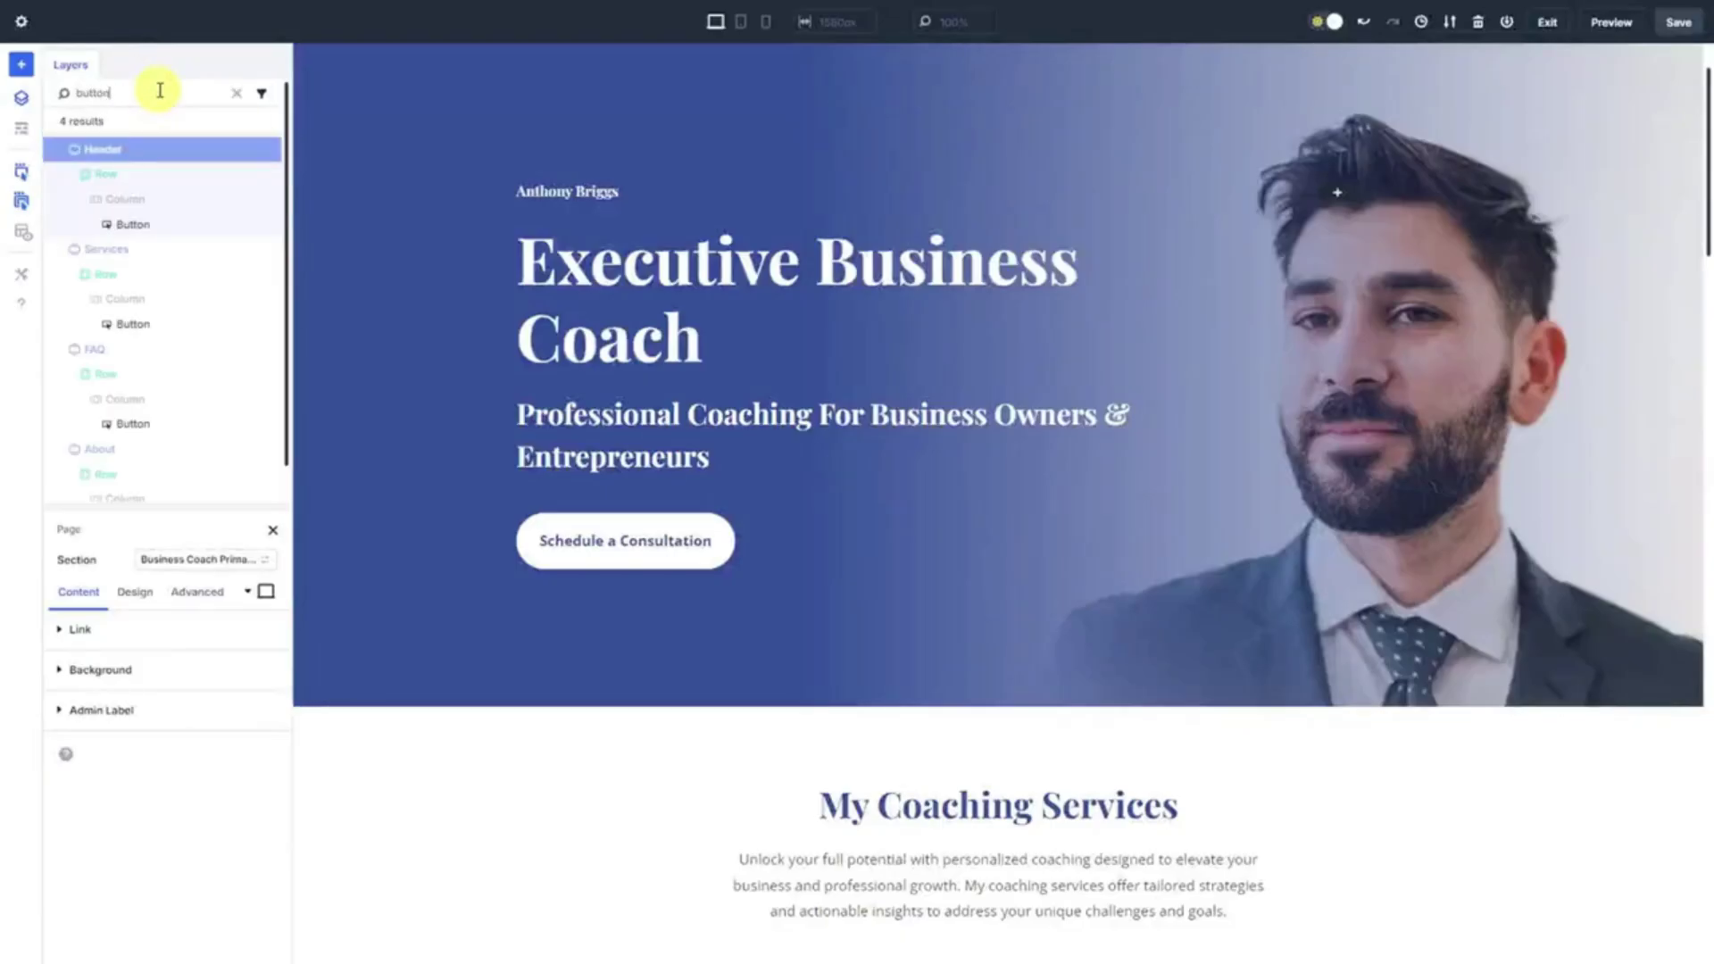
# Relabel the header button 'Schedule a Free Consultation', then edit the Services and FAQ button text.
pyautogui.click(185, 222)
pyautogui.click(130, 690)
pyautogui.write('Free Consultation')
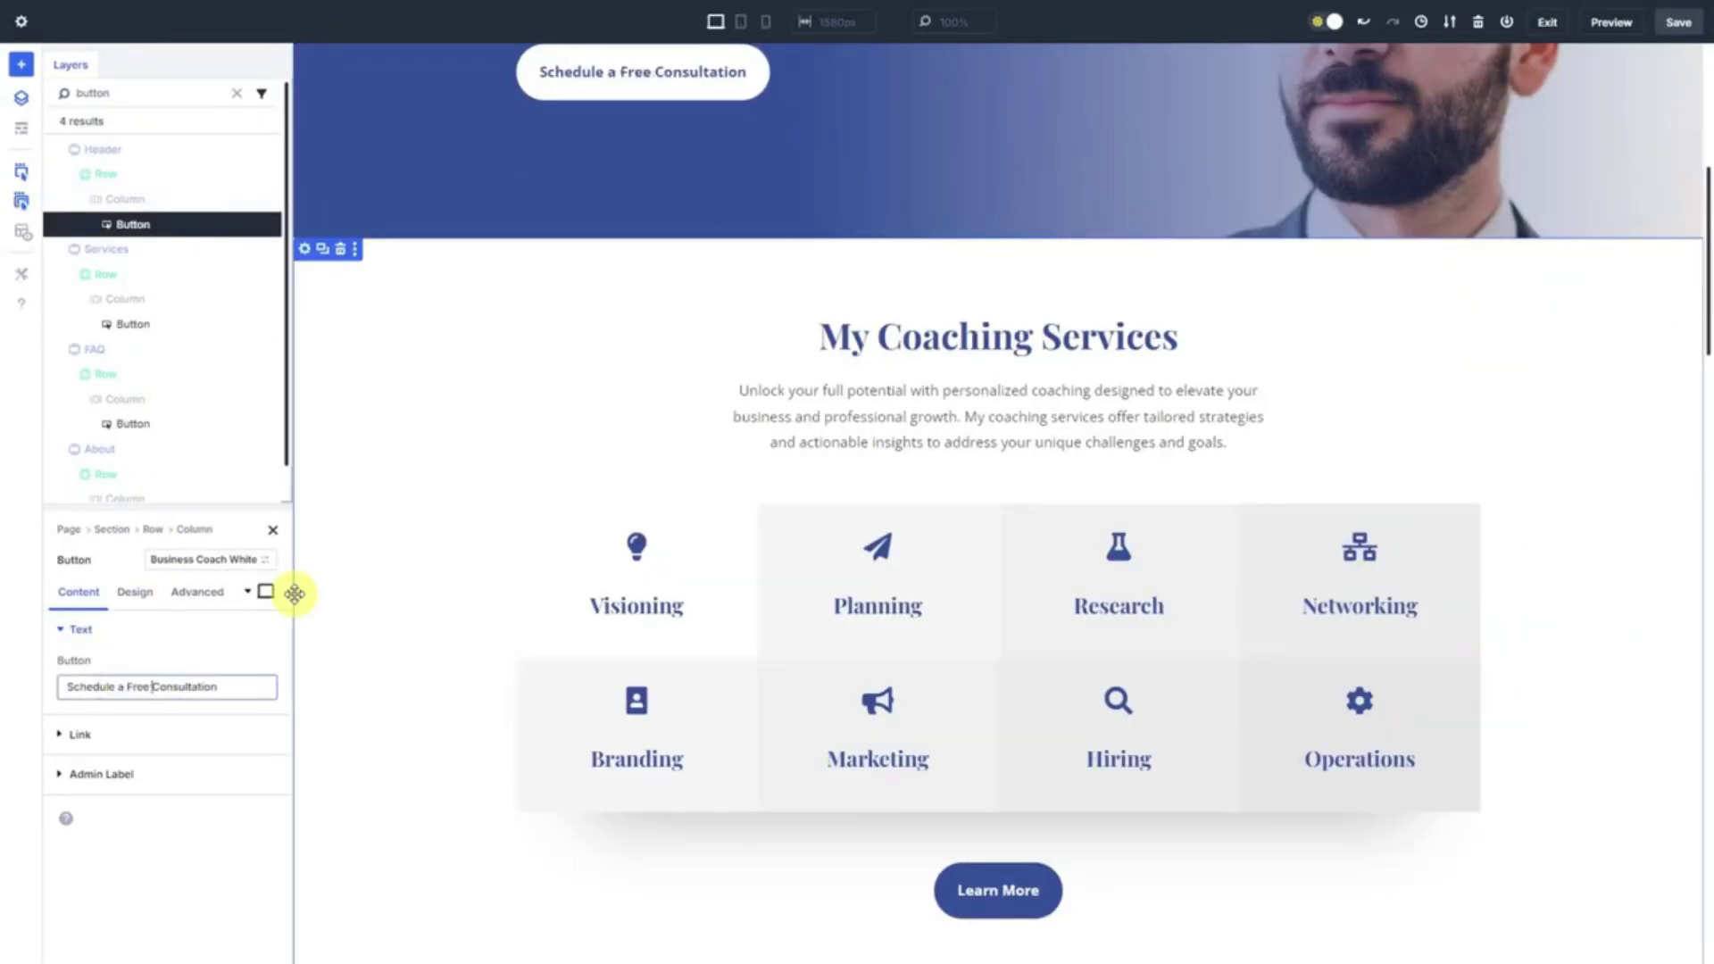
pyautogui.click(211, 325)
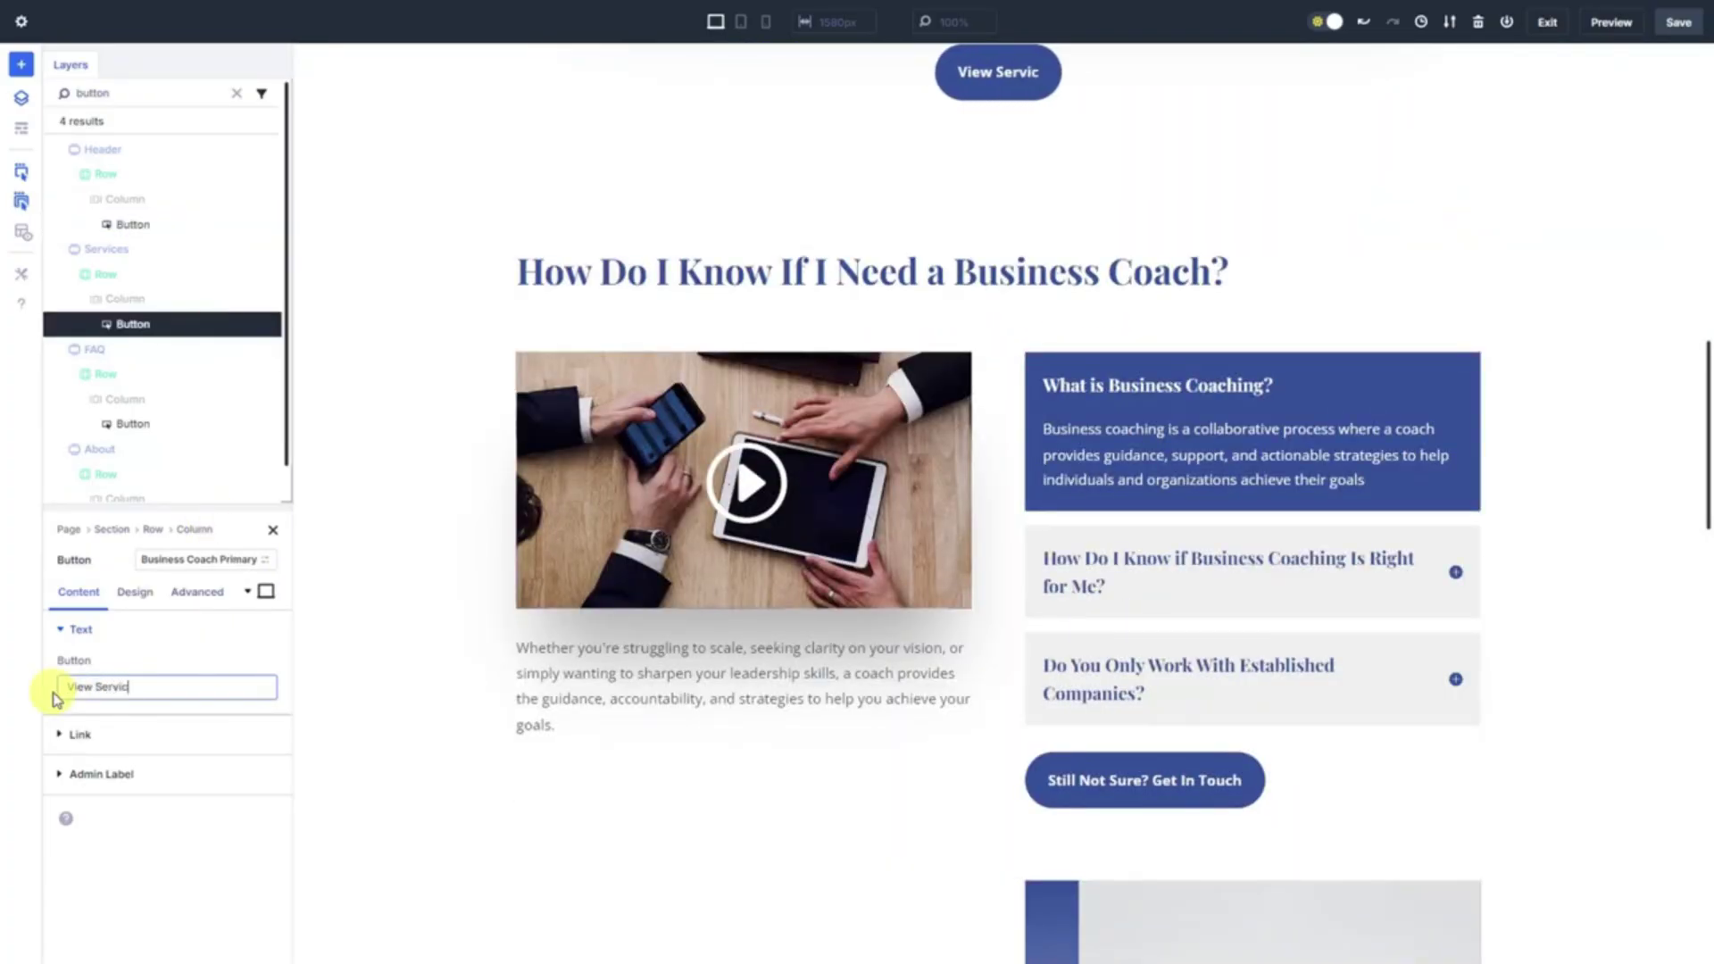
pyautogui.click(161, 421)
pyautogui.click(142, 688)
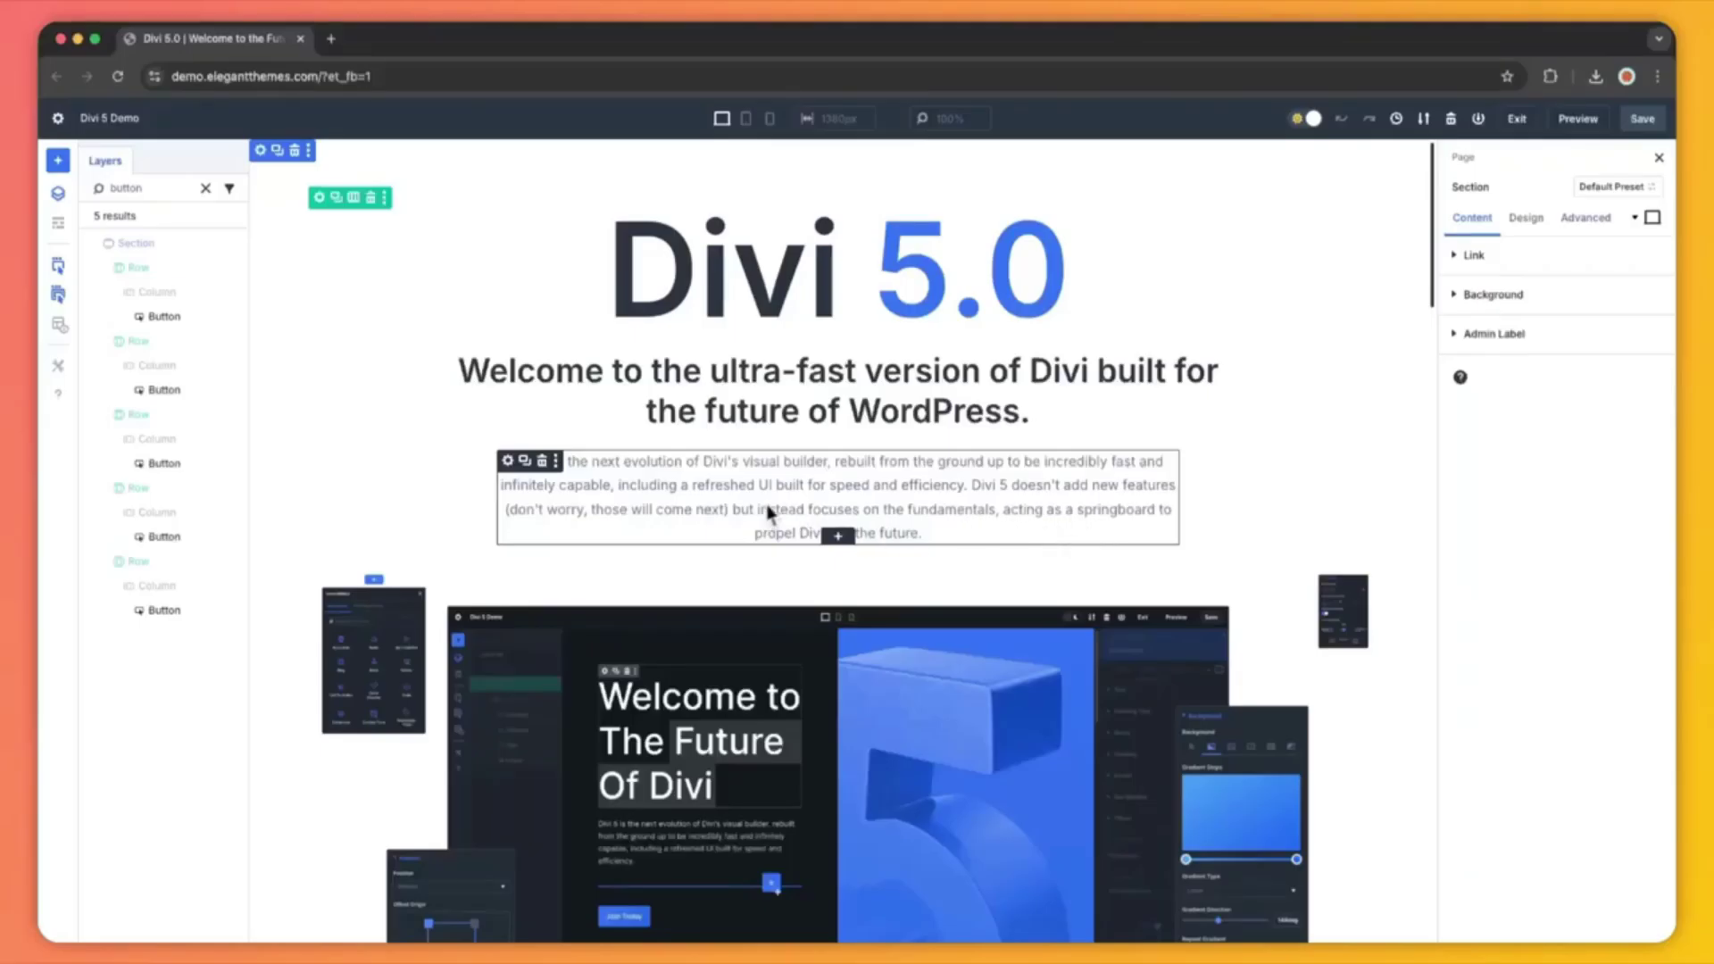
# Move between the intro text, its row and its section settings using the breadcrumbs.
pyautogui.click(507, 463)
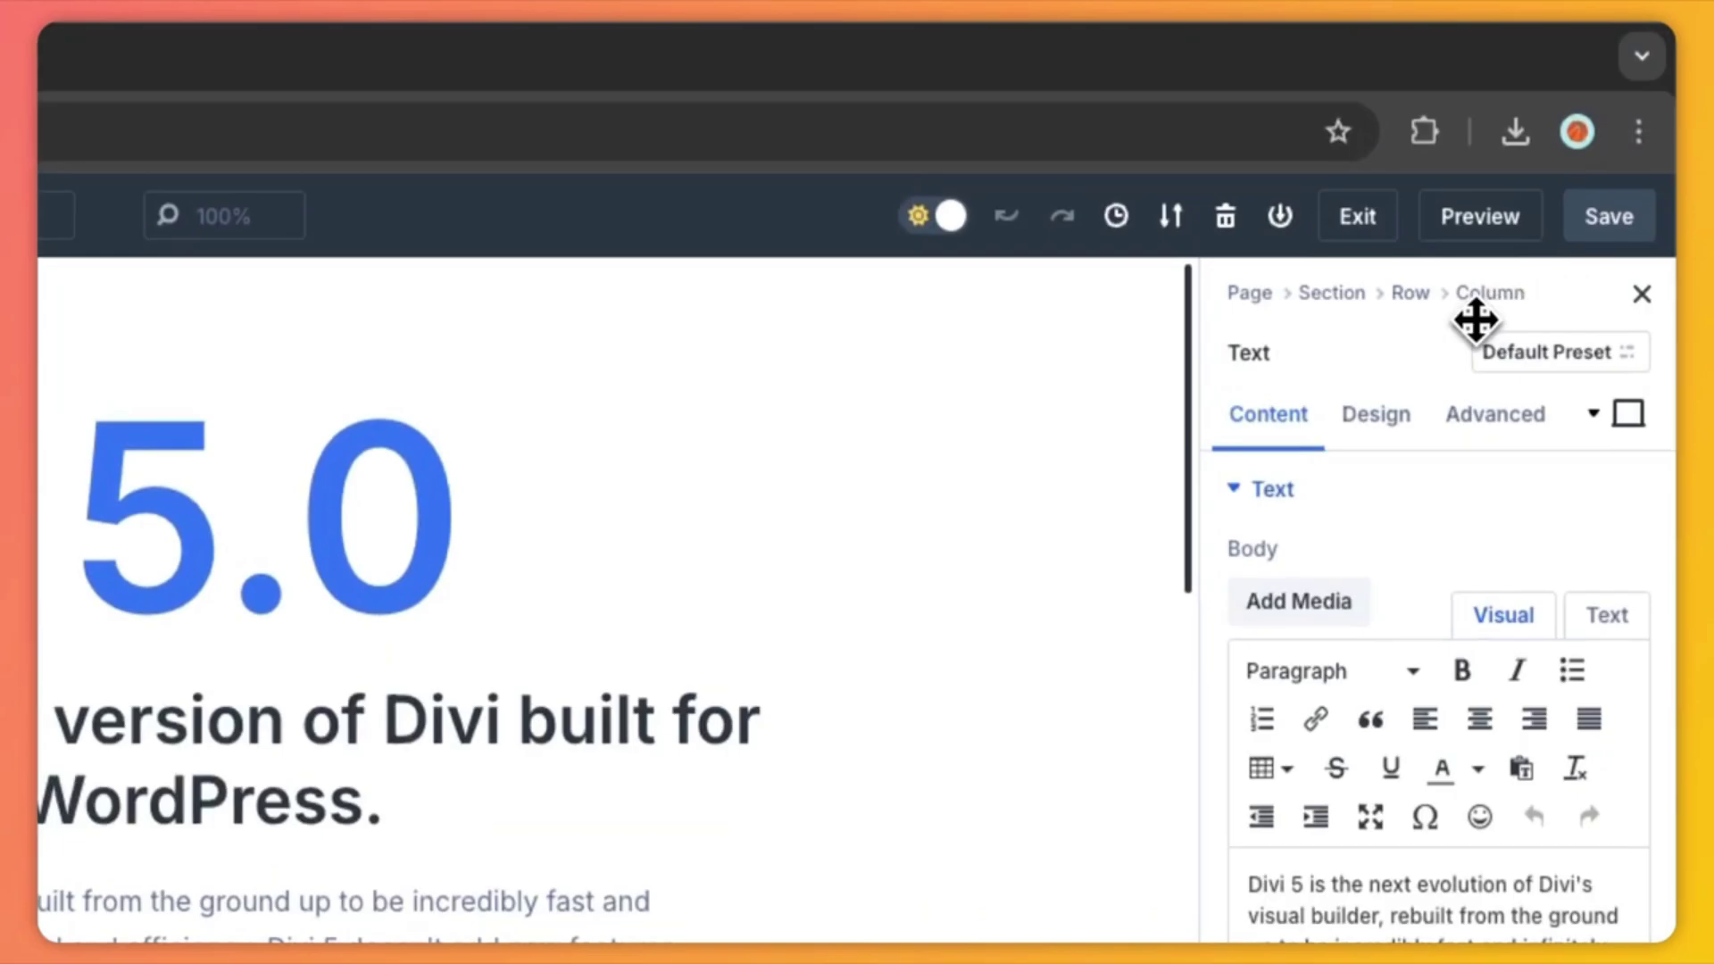
pyautogui.click(1411, 295)
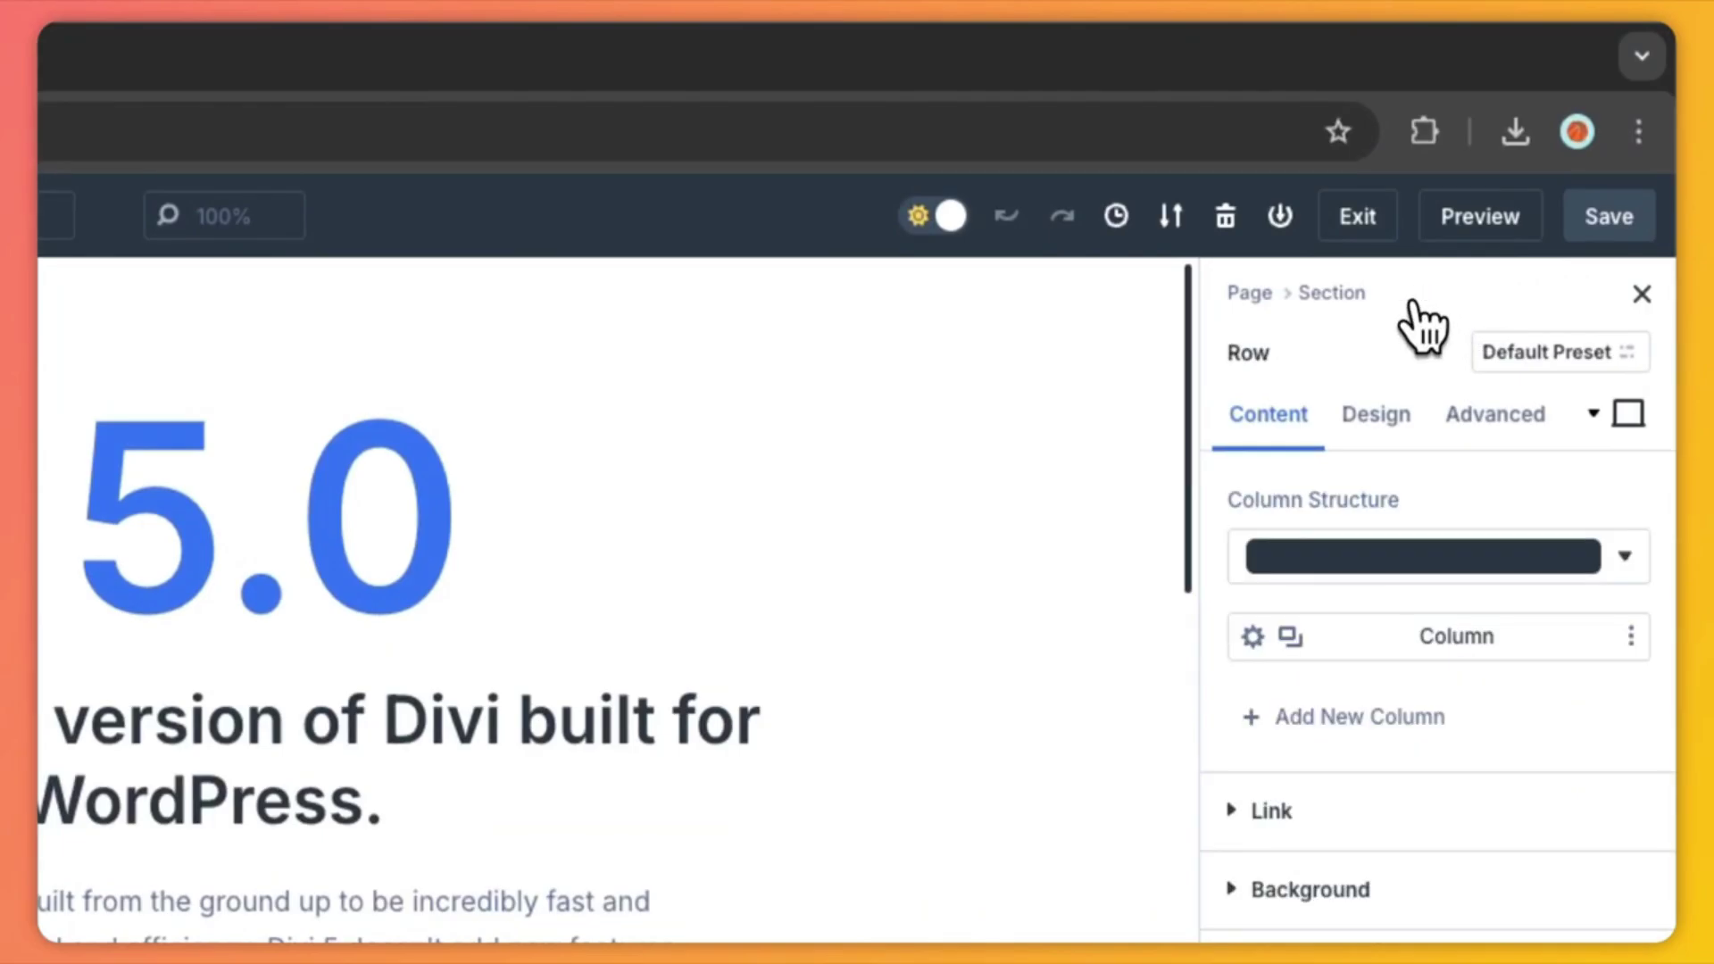
pyautogui.click(1328, 294)
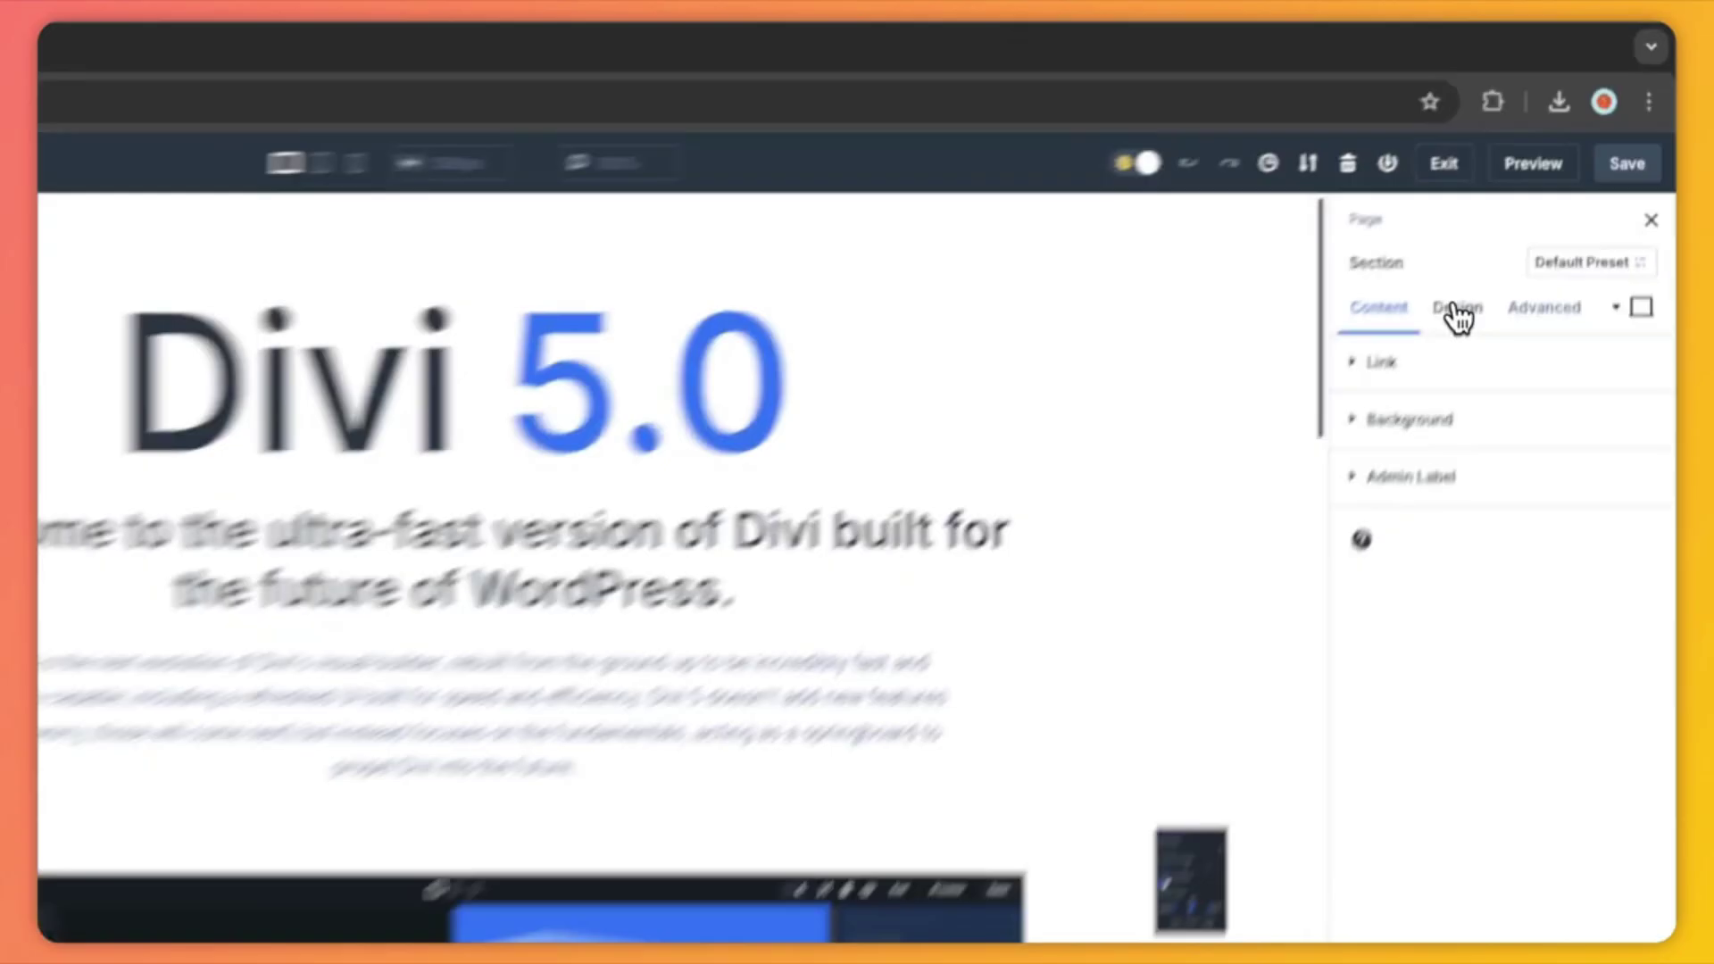
pyautogui.click(1376, 413)
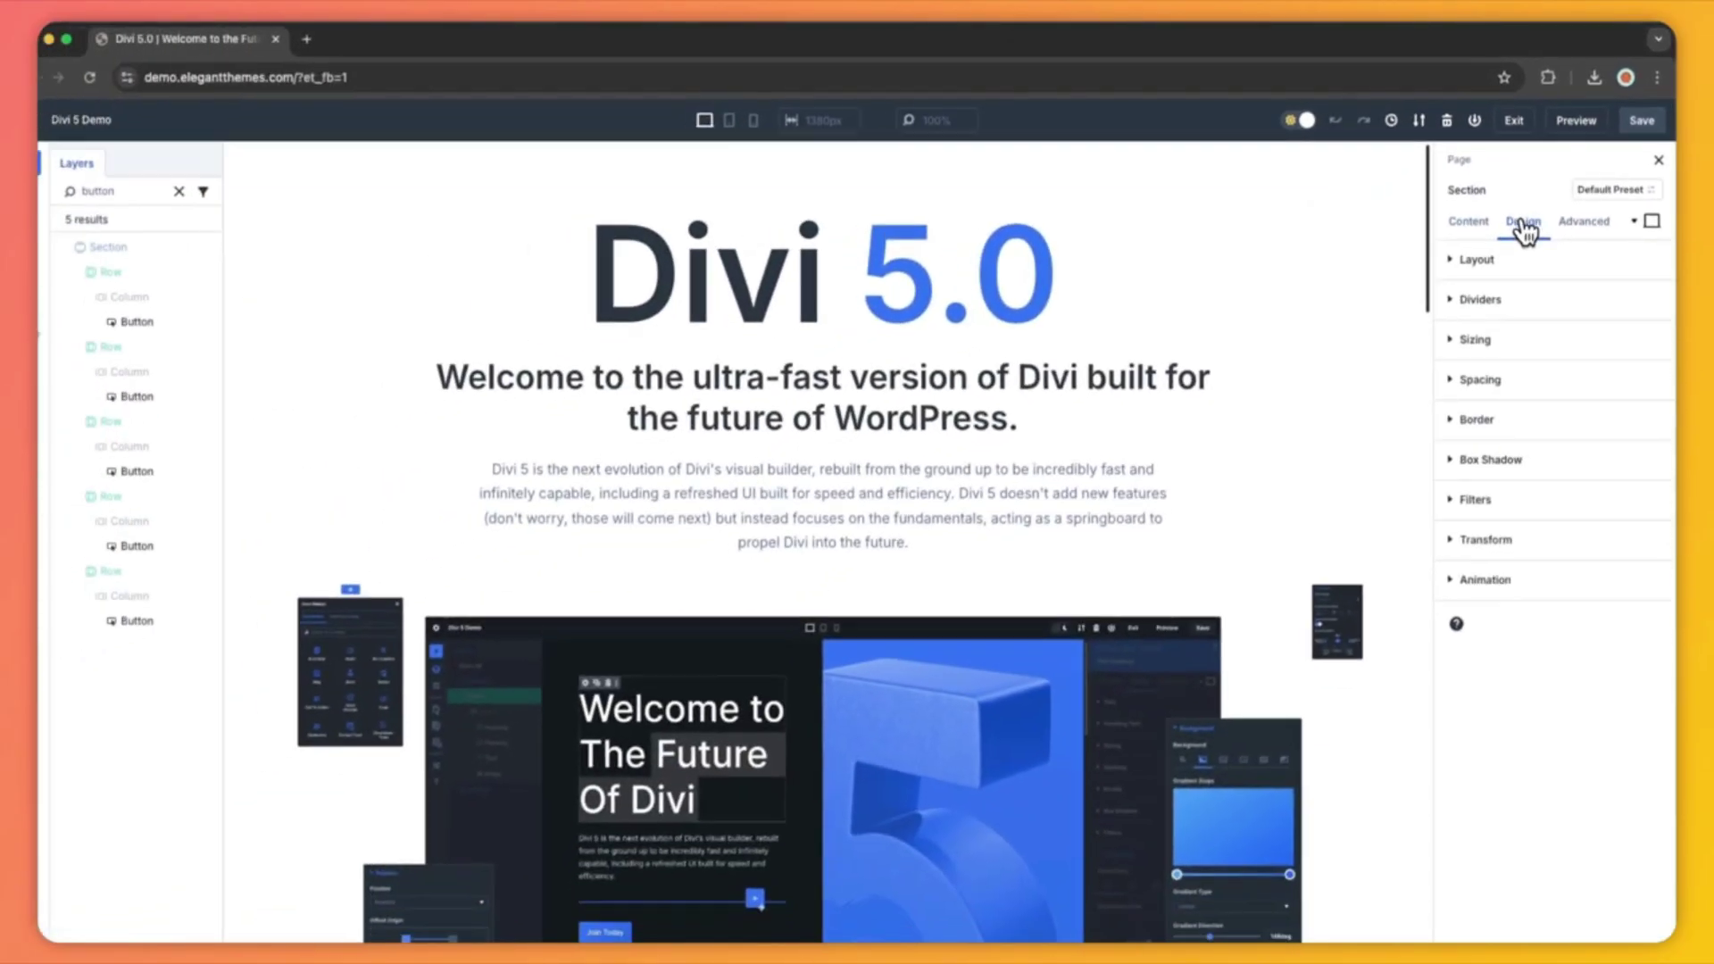
pyautogui.click(1138, 482)
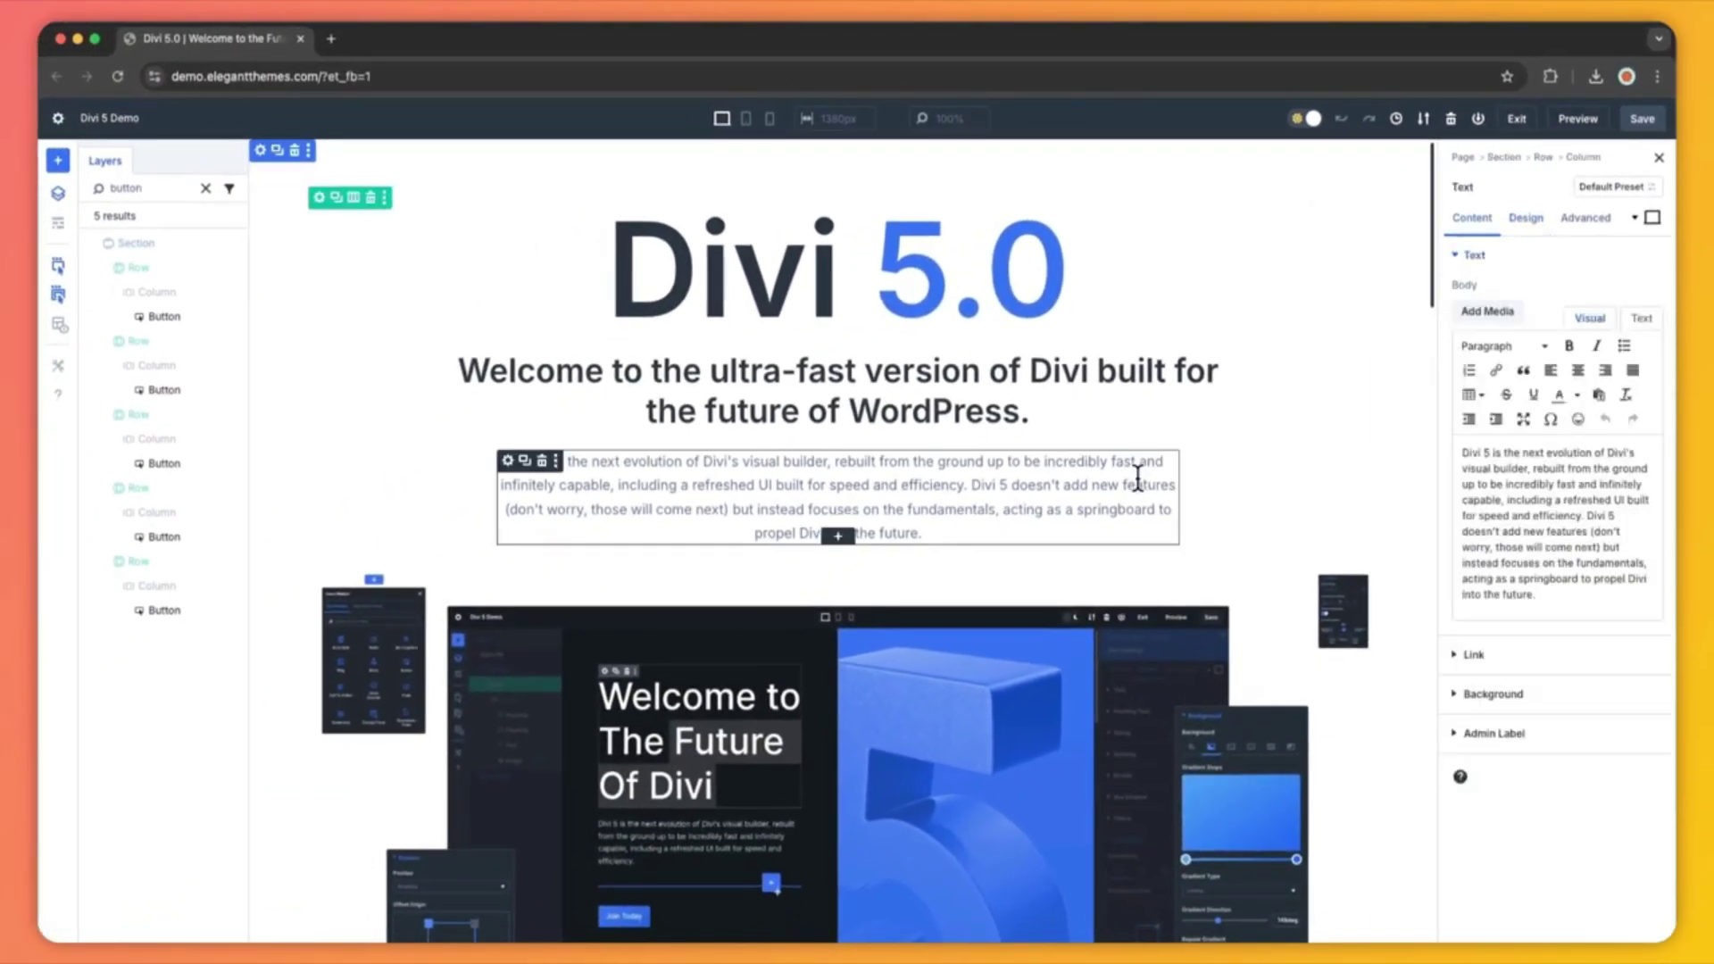
pyautogui.click(1544, 159)
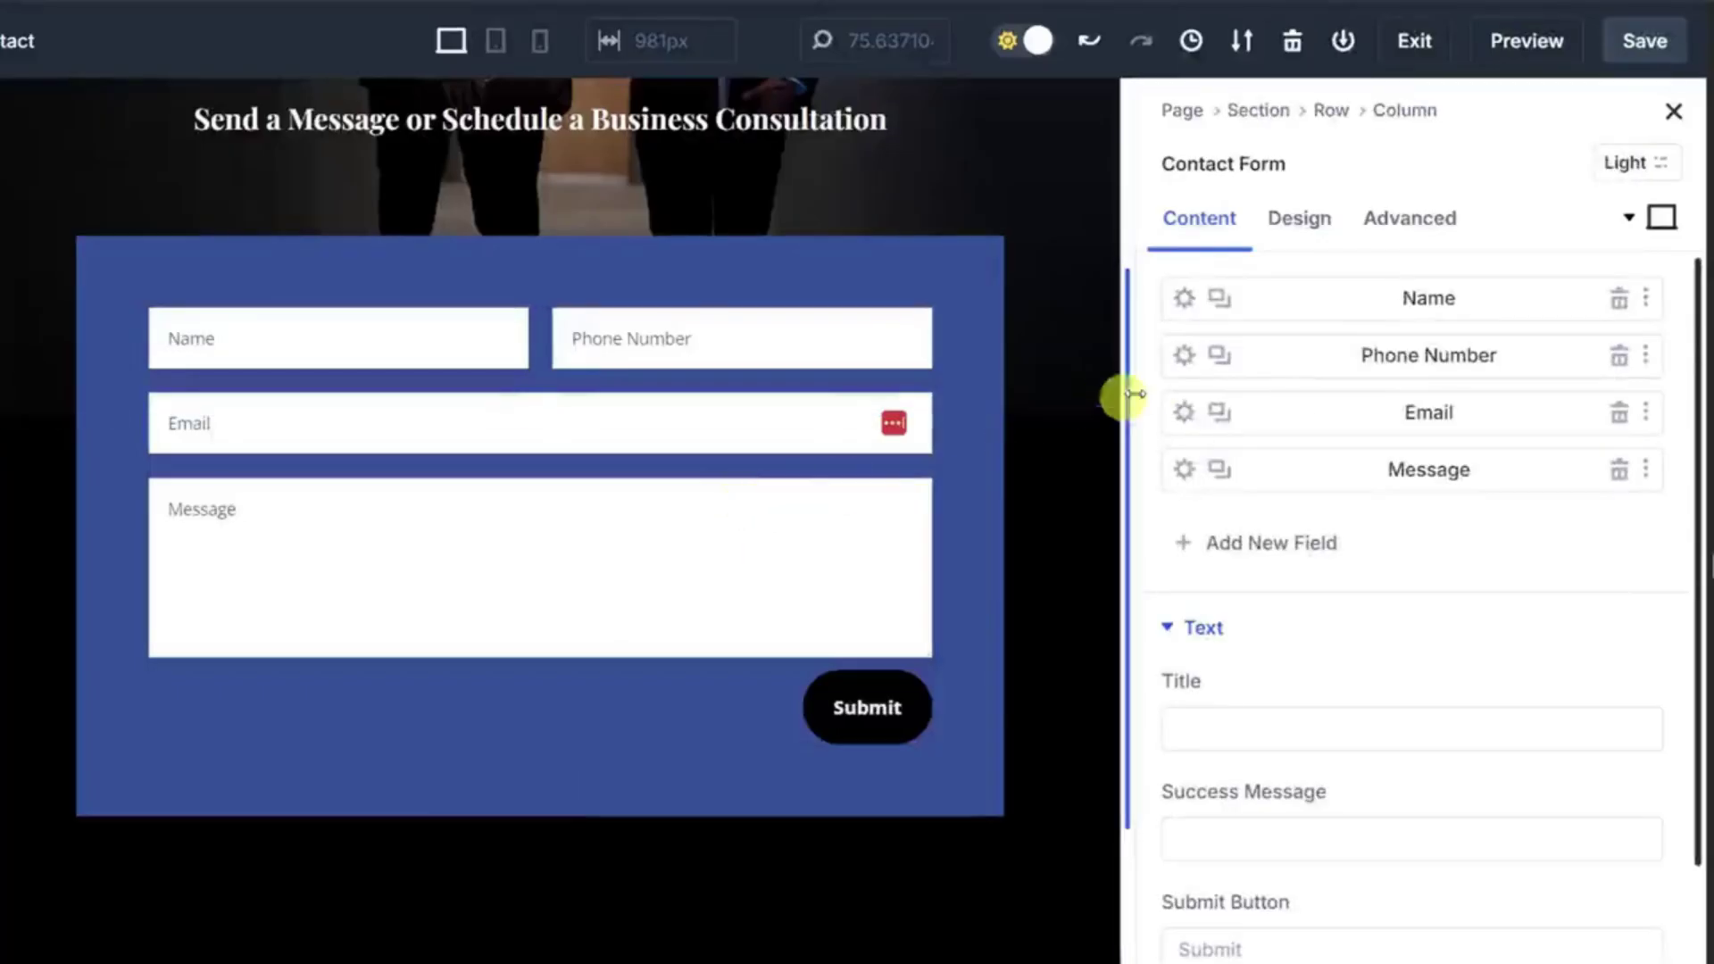
# Select the contact form and set its title to 'Get In Touch'.
pyautogui.click(1184, 409)
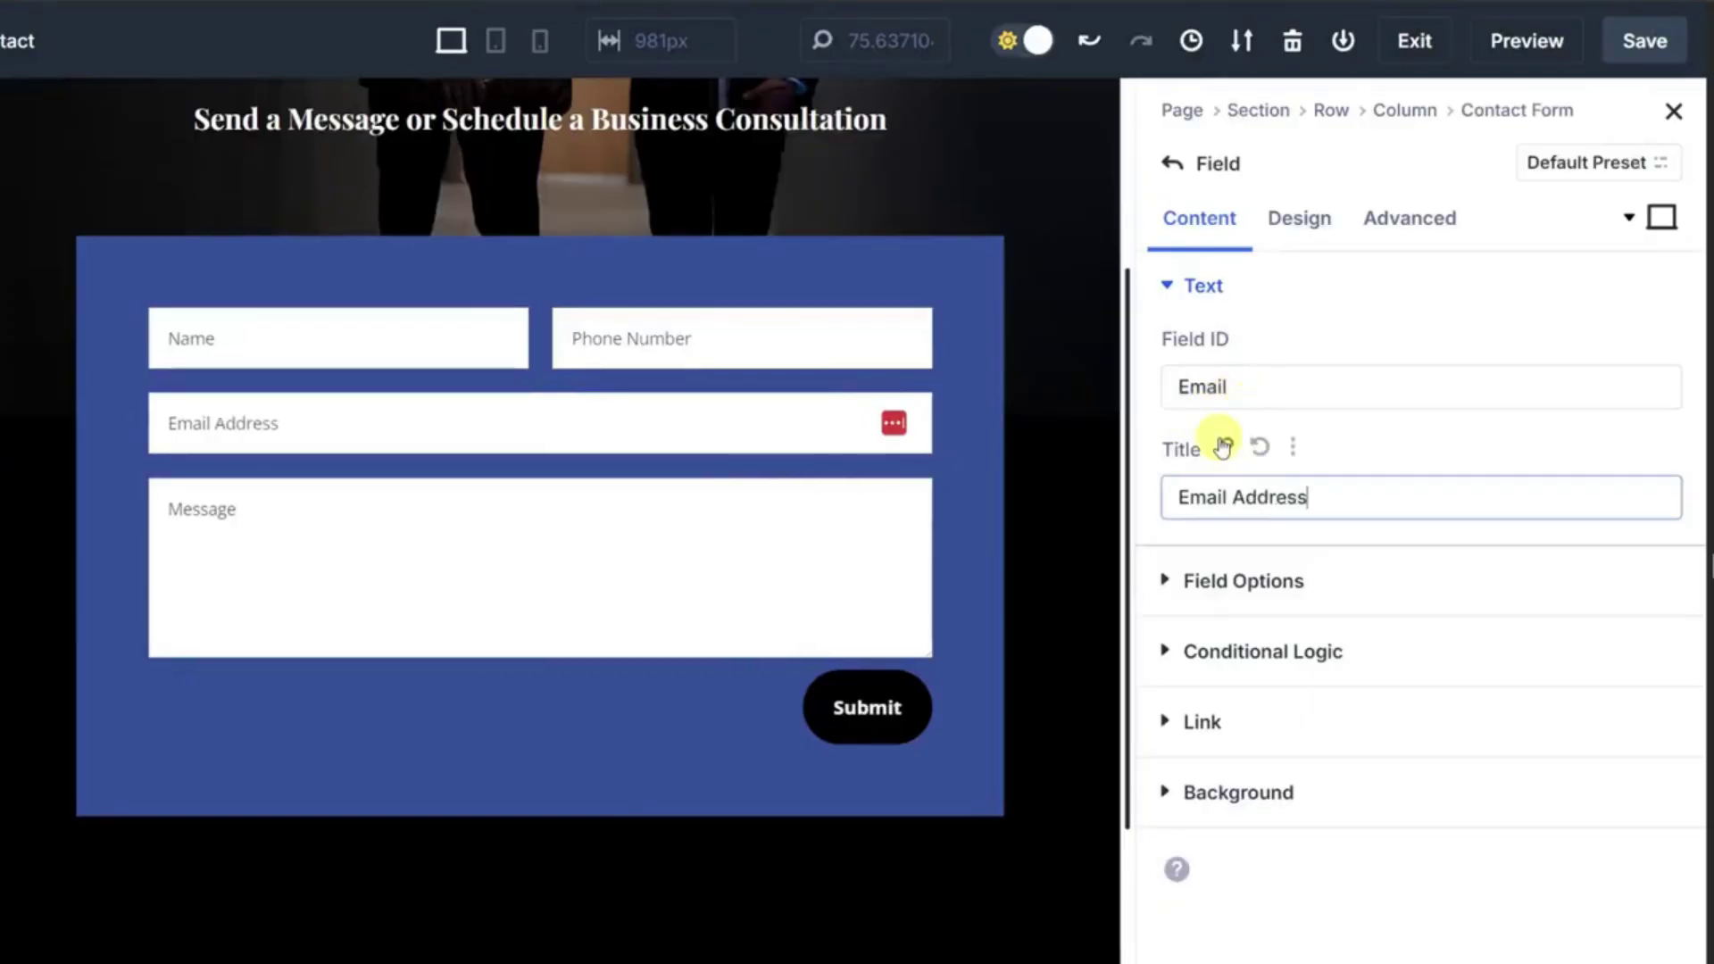
pyautogui.click(1483, 111)
pyautogui.write('Get In Touch')
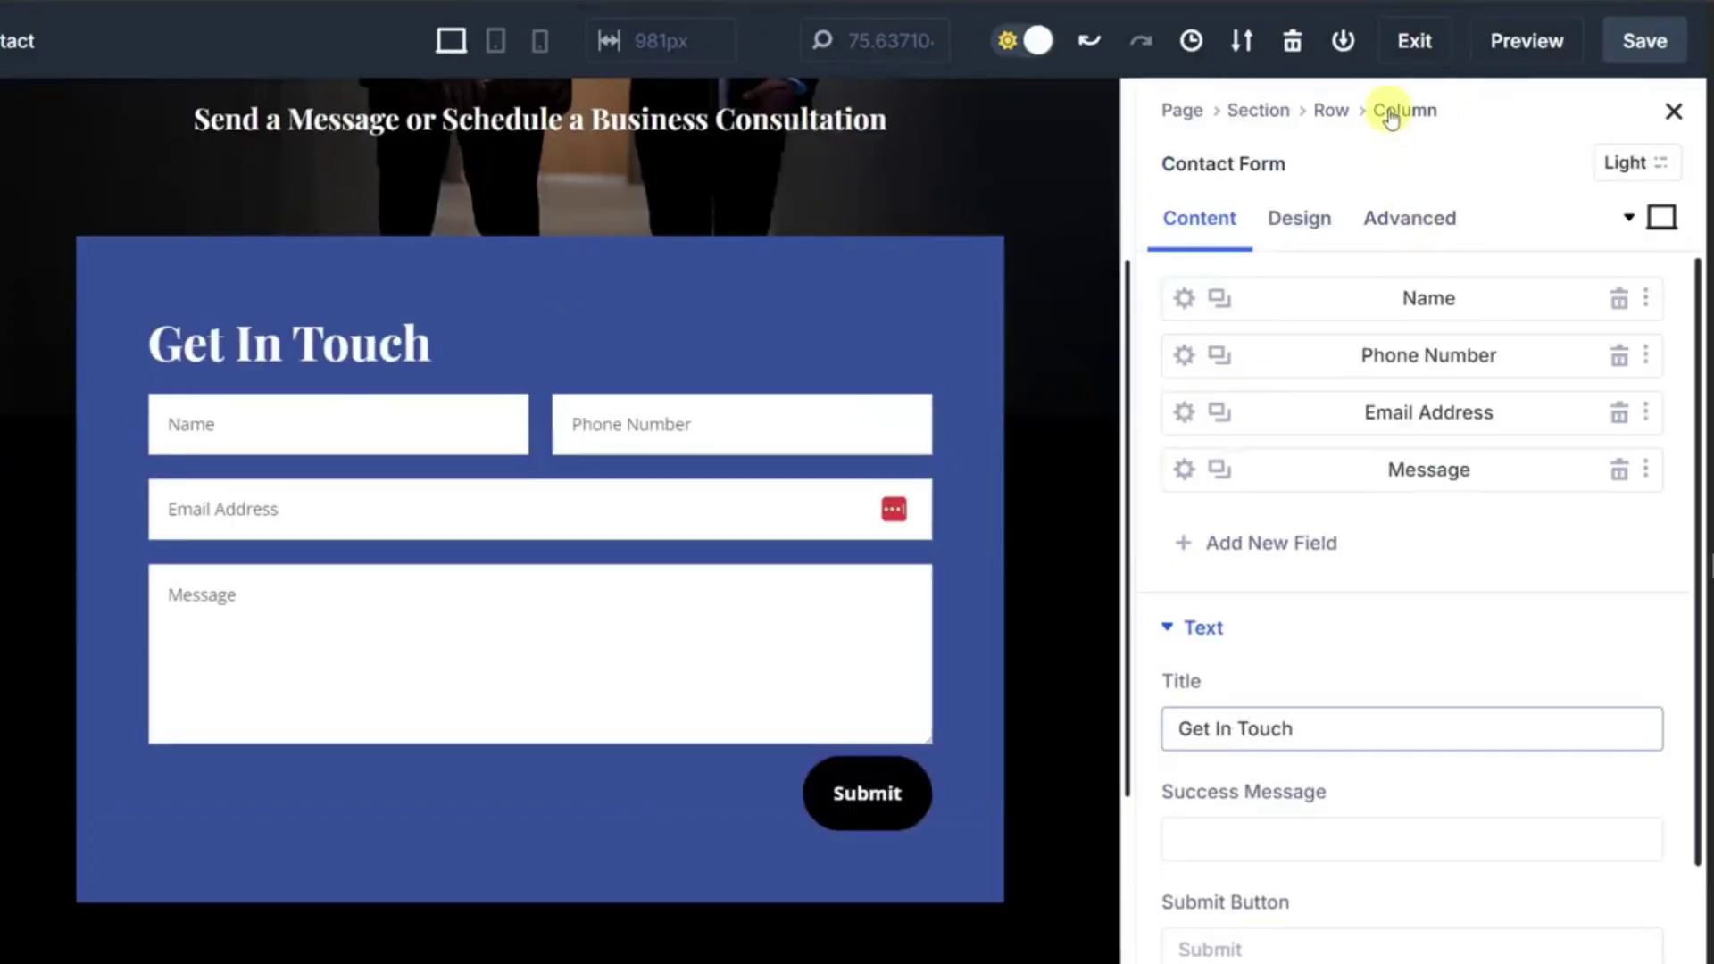
# Select the form's blue row and set its border radius to 24px.
pyautogui.click(1393, 110)
pyautogui.click(1333, 111)
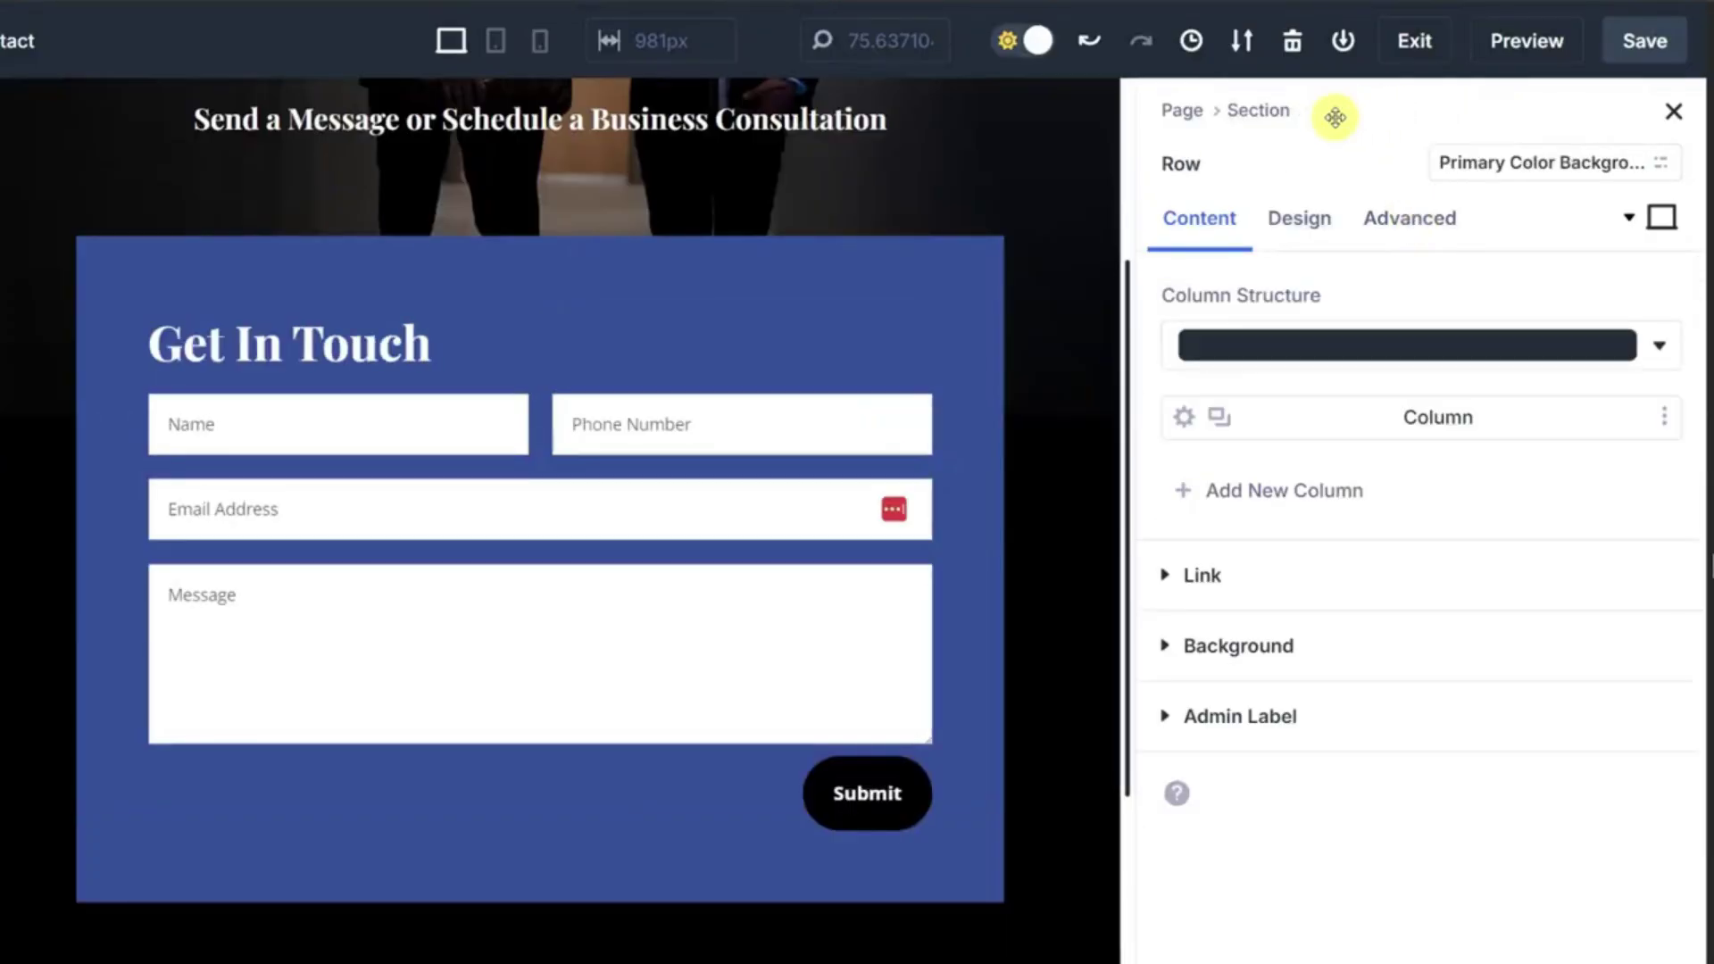
pyautogui.click(1300, 218)
pyautogui.moveTo(1255, 586); pyautogui.dragTo(1245, 586)
pyautogui.click(1259, 110)
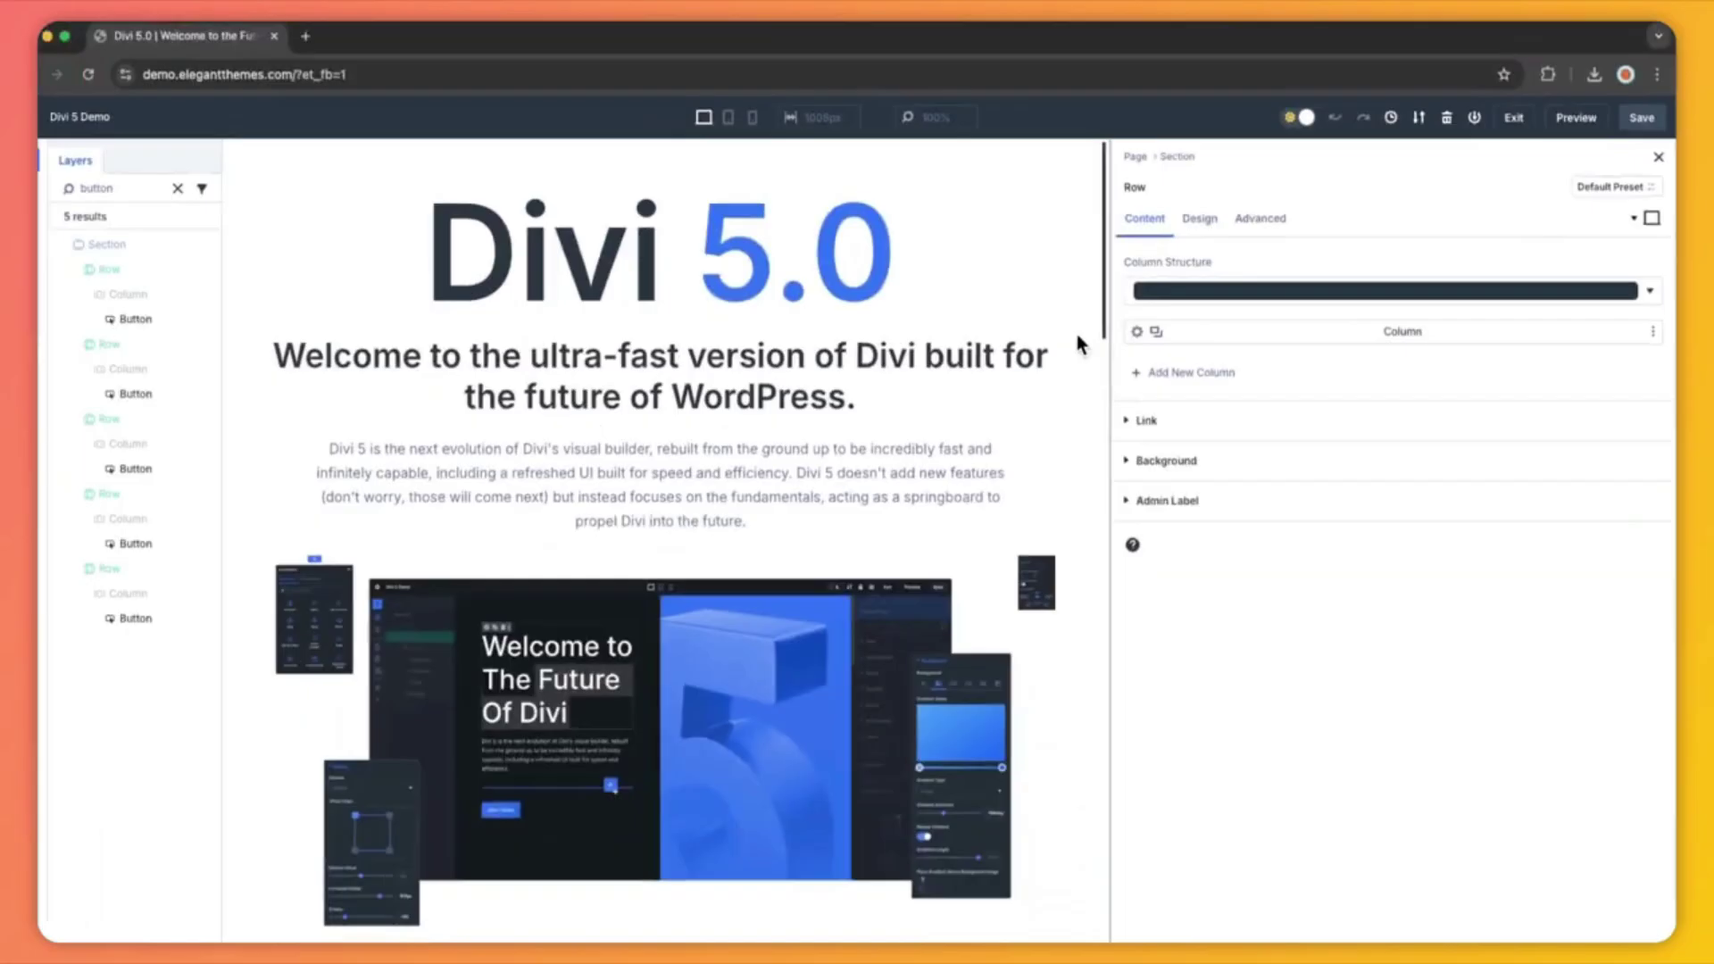
# Drag the canvas edge to a narrower preview width and drag the settings panel wider.
pyautogui.moveTo(1083, 337); pyautogui.dragTo(1413, 321)
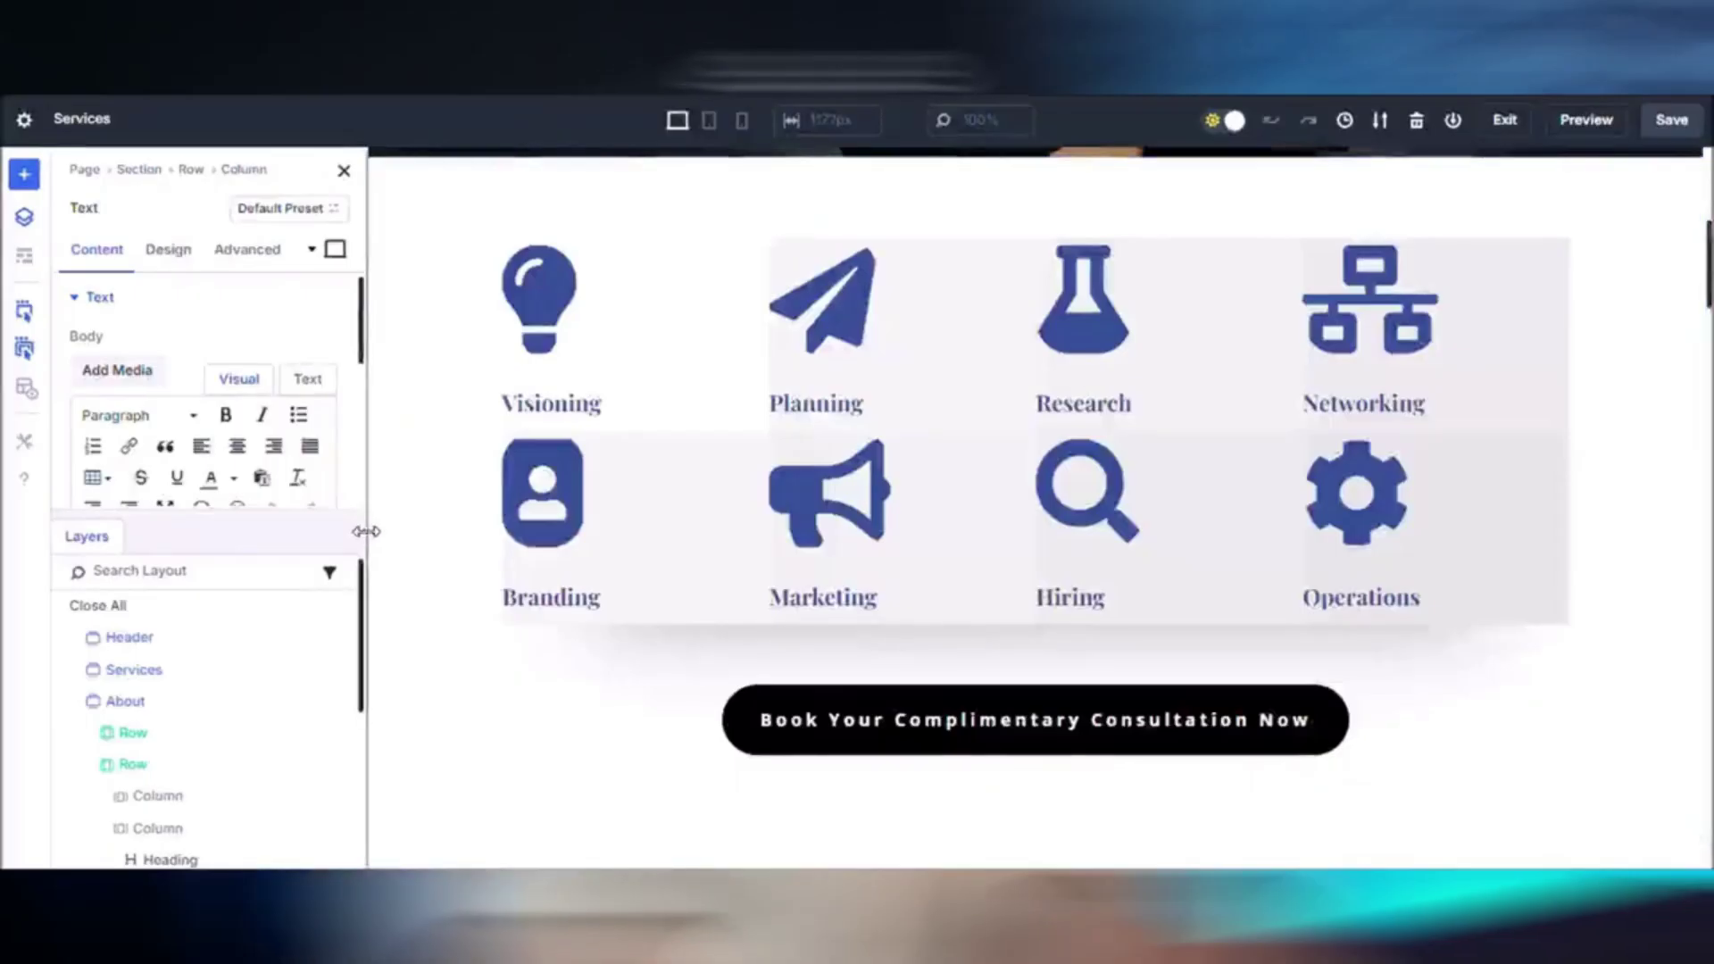
pyautogui.moveTo(379, 540); pyautogui.dragTo(489, 566)
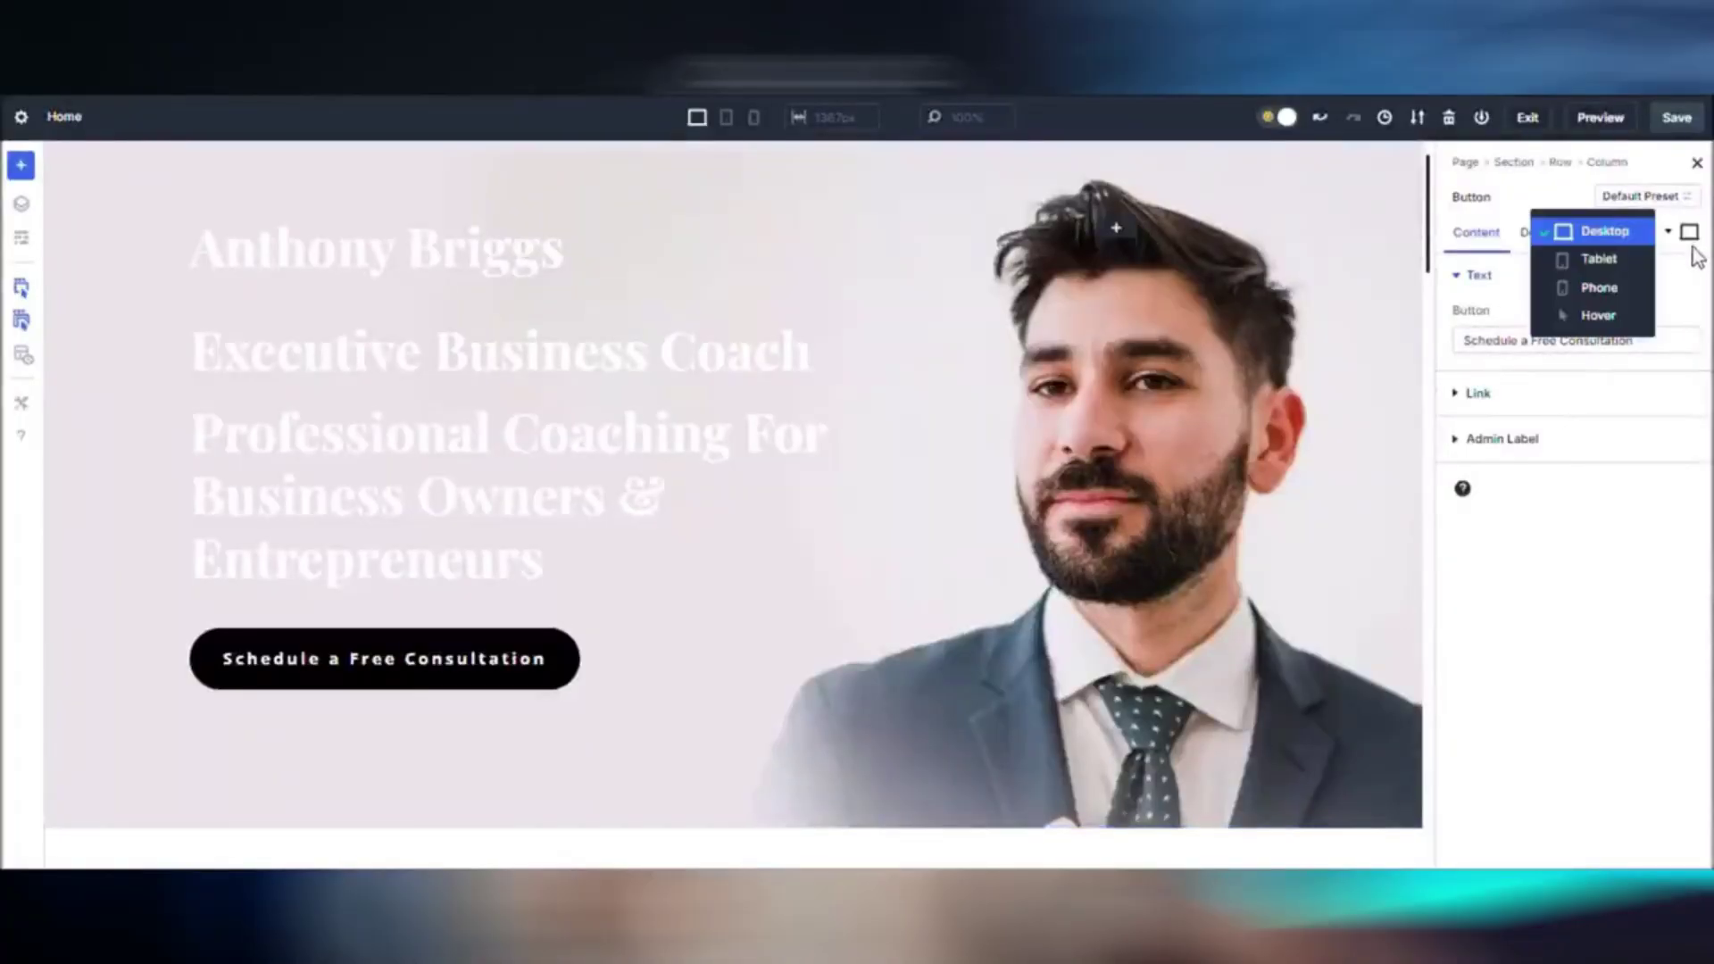
# Give the Schedule a Free Consultation button a blue hover background, then return to Desktop mode.
pyautogui.click(1614, 312)
pyautogui.click(1543, 234)
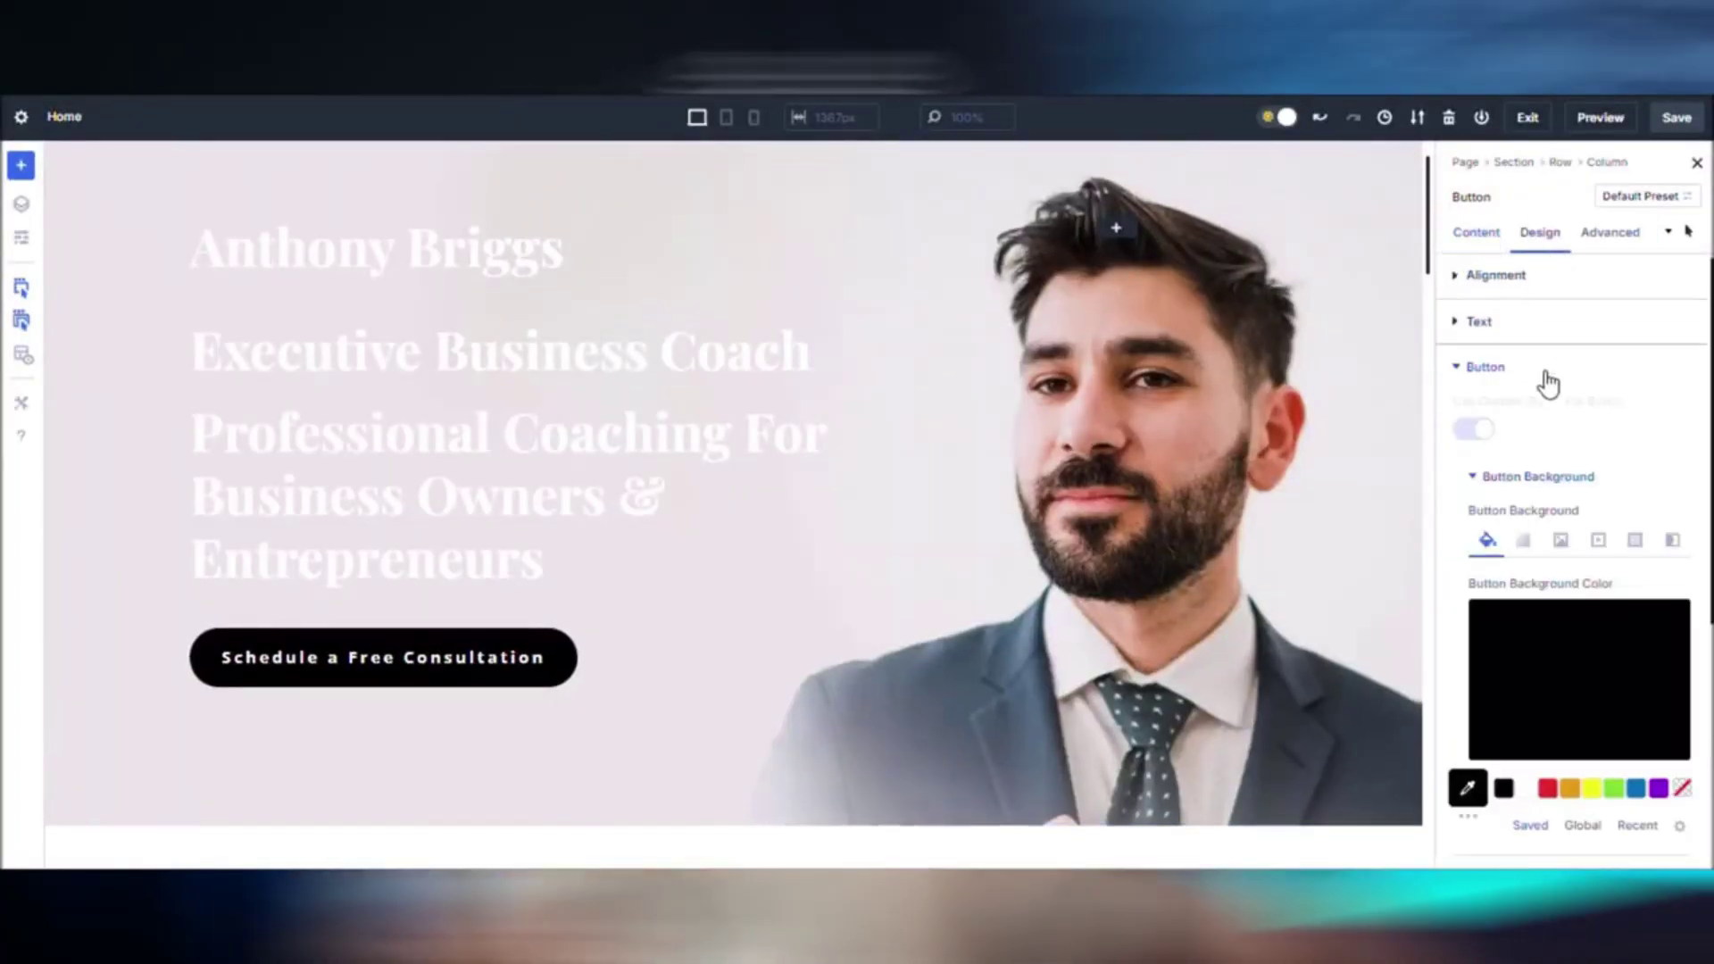
pyautogui.scroll(-3, 1690, 534)
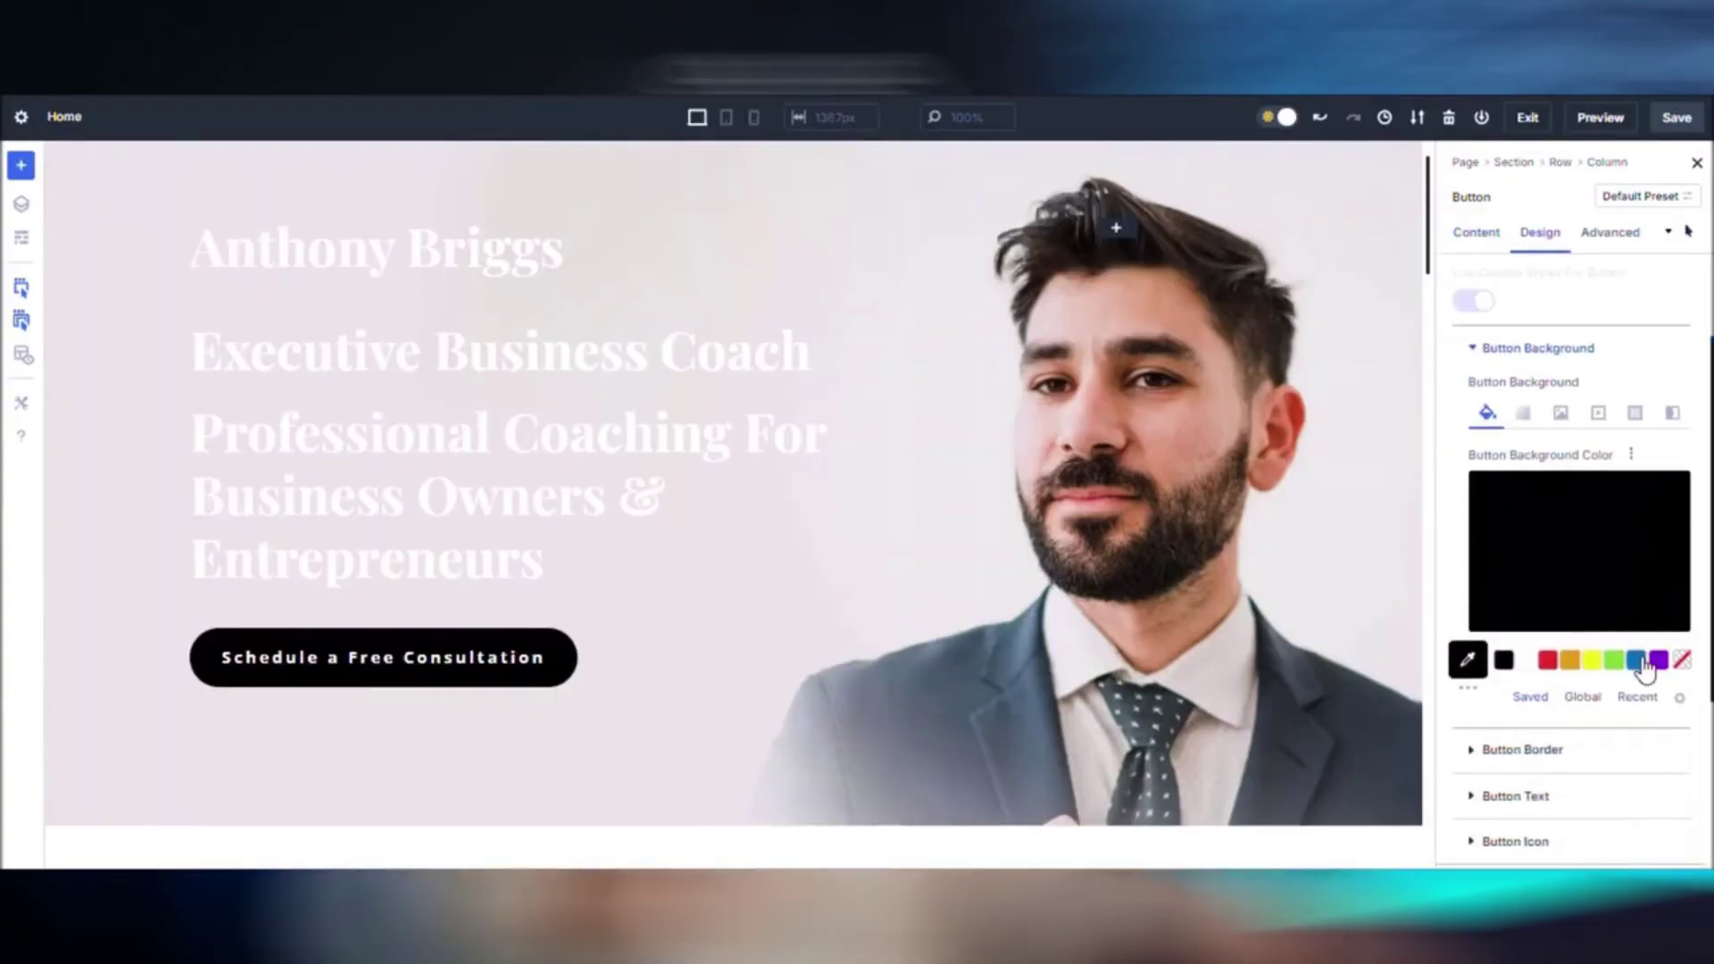
pyautogui.click(1636, 661)
pyautogui.click(1689, 233)
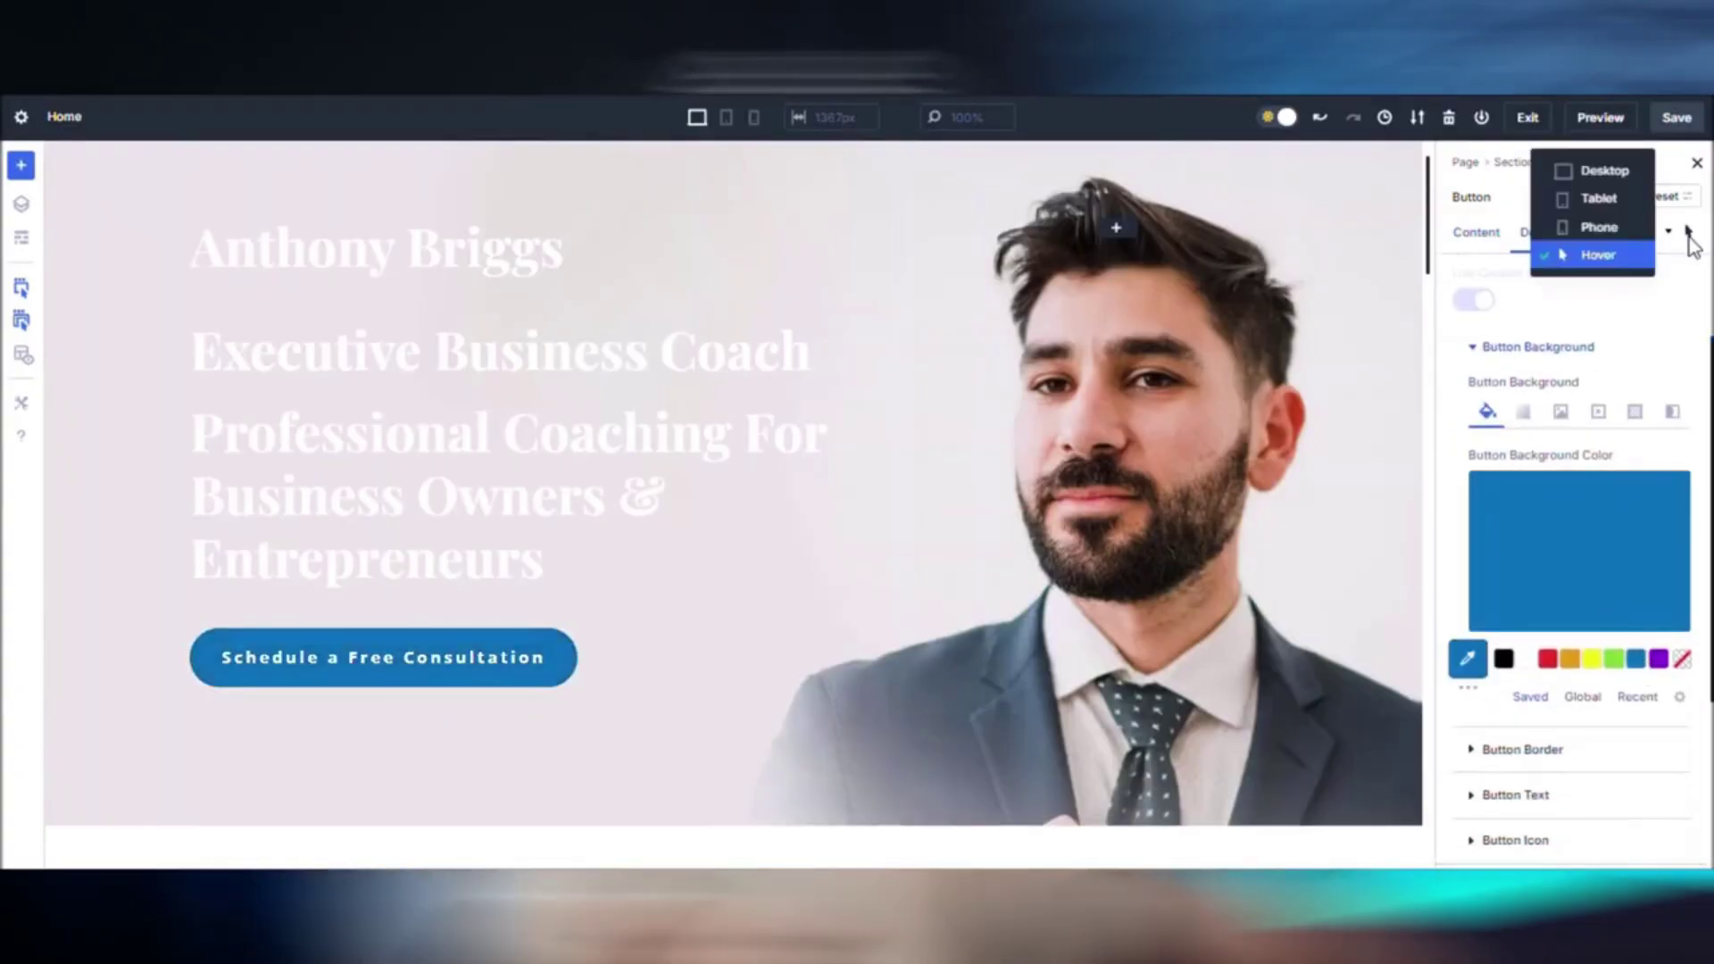
pyautogui.click(1630, 174)
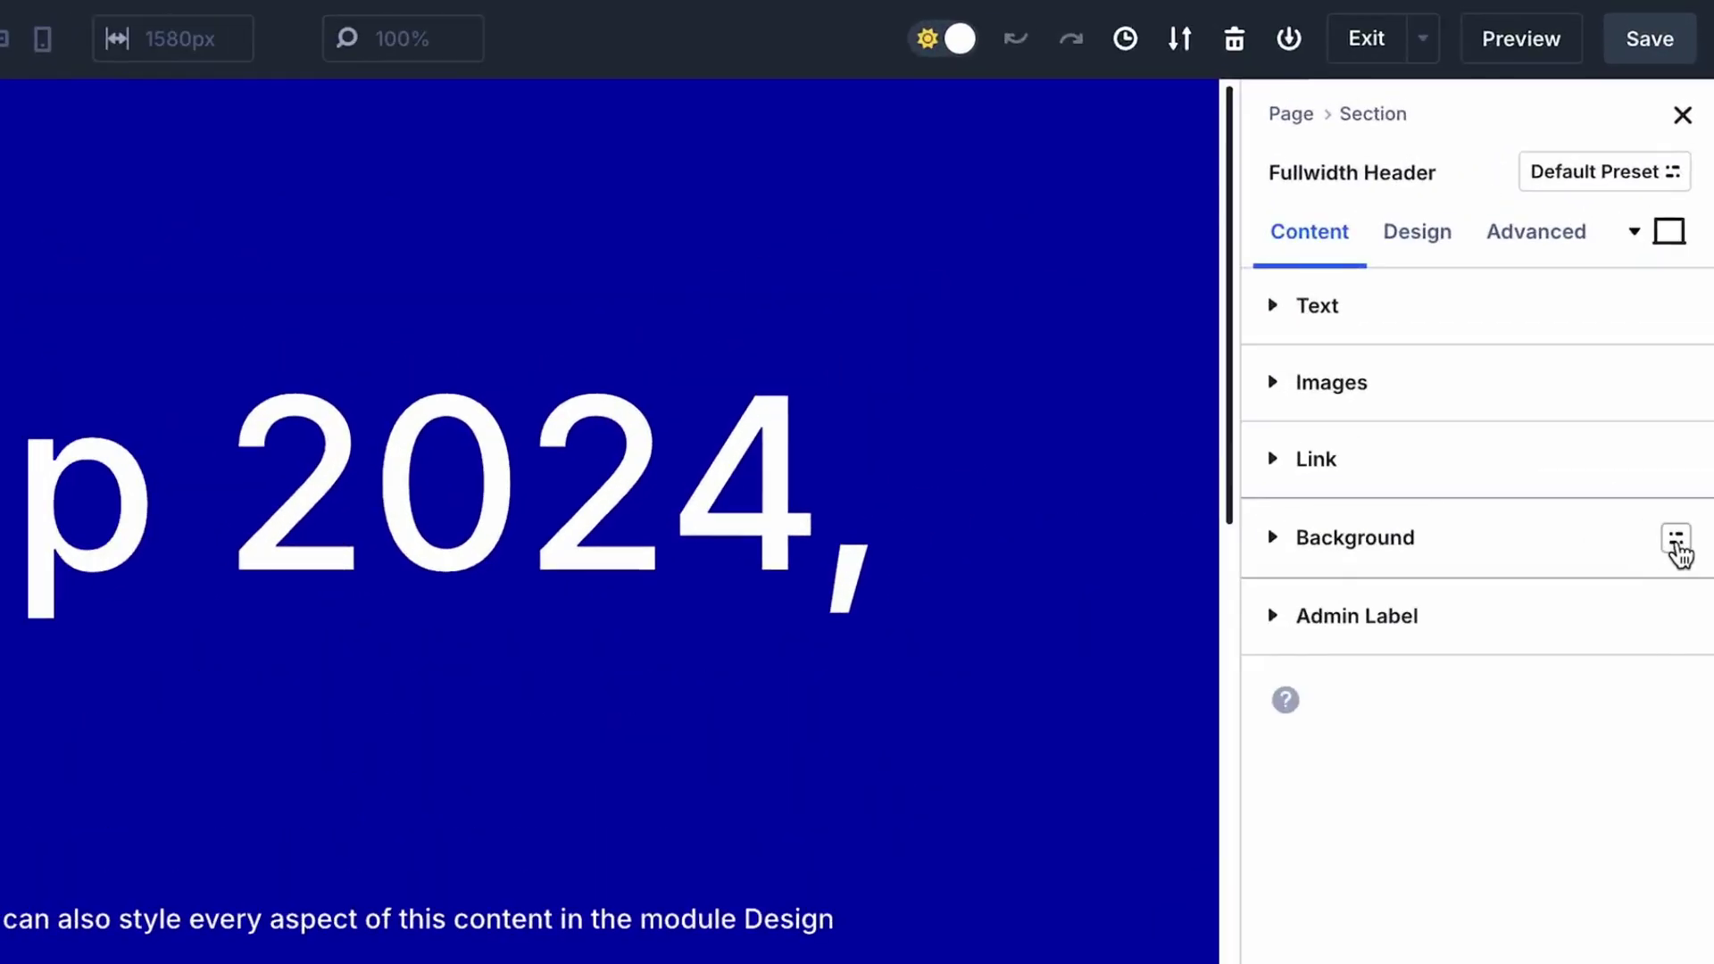
# Apply the Gradient Highlight background preset to the Divi Meetup header, Keynote blurb and Subscribe row.
pyautogui.click(1693, 281)
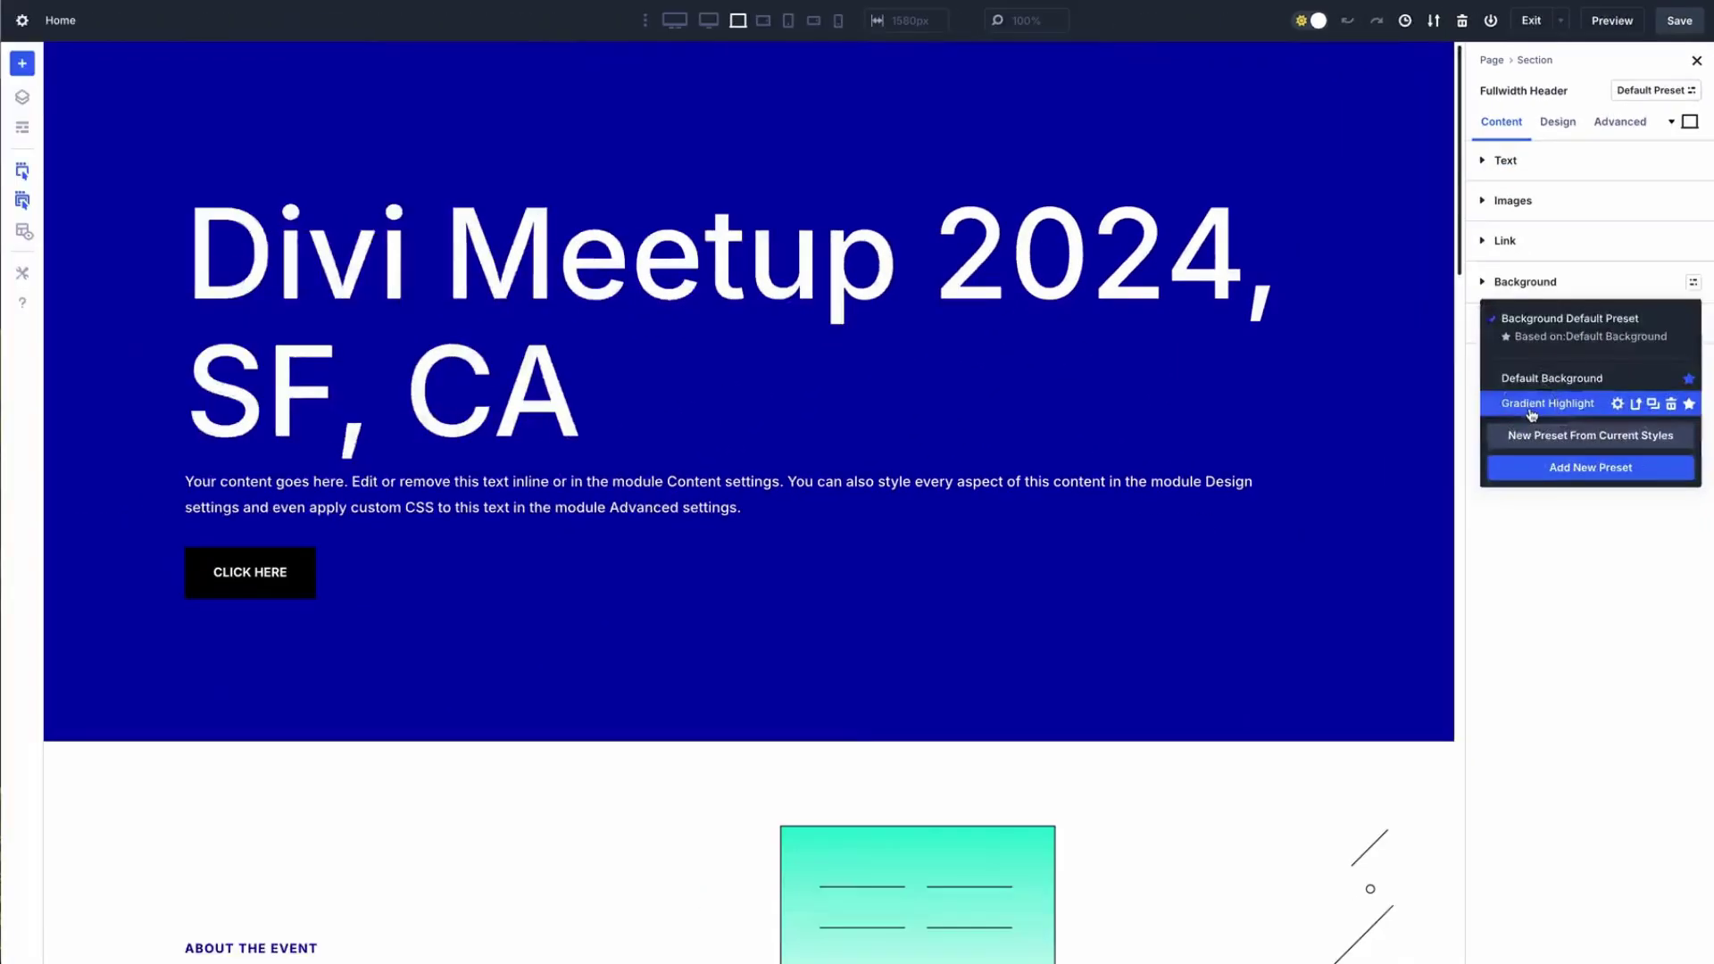
pyautogui.click(1397, 770)
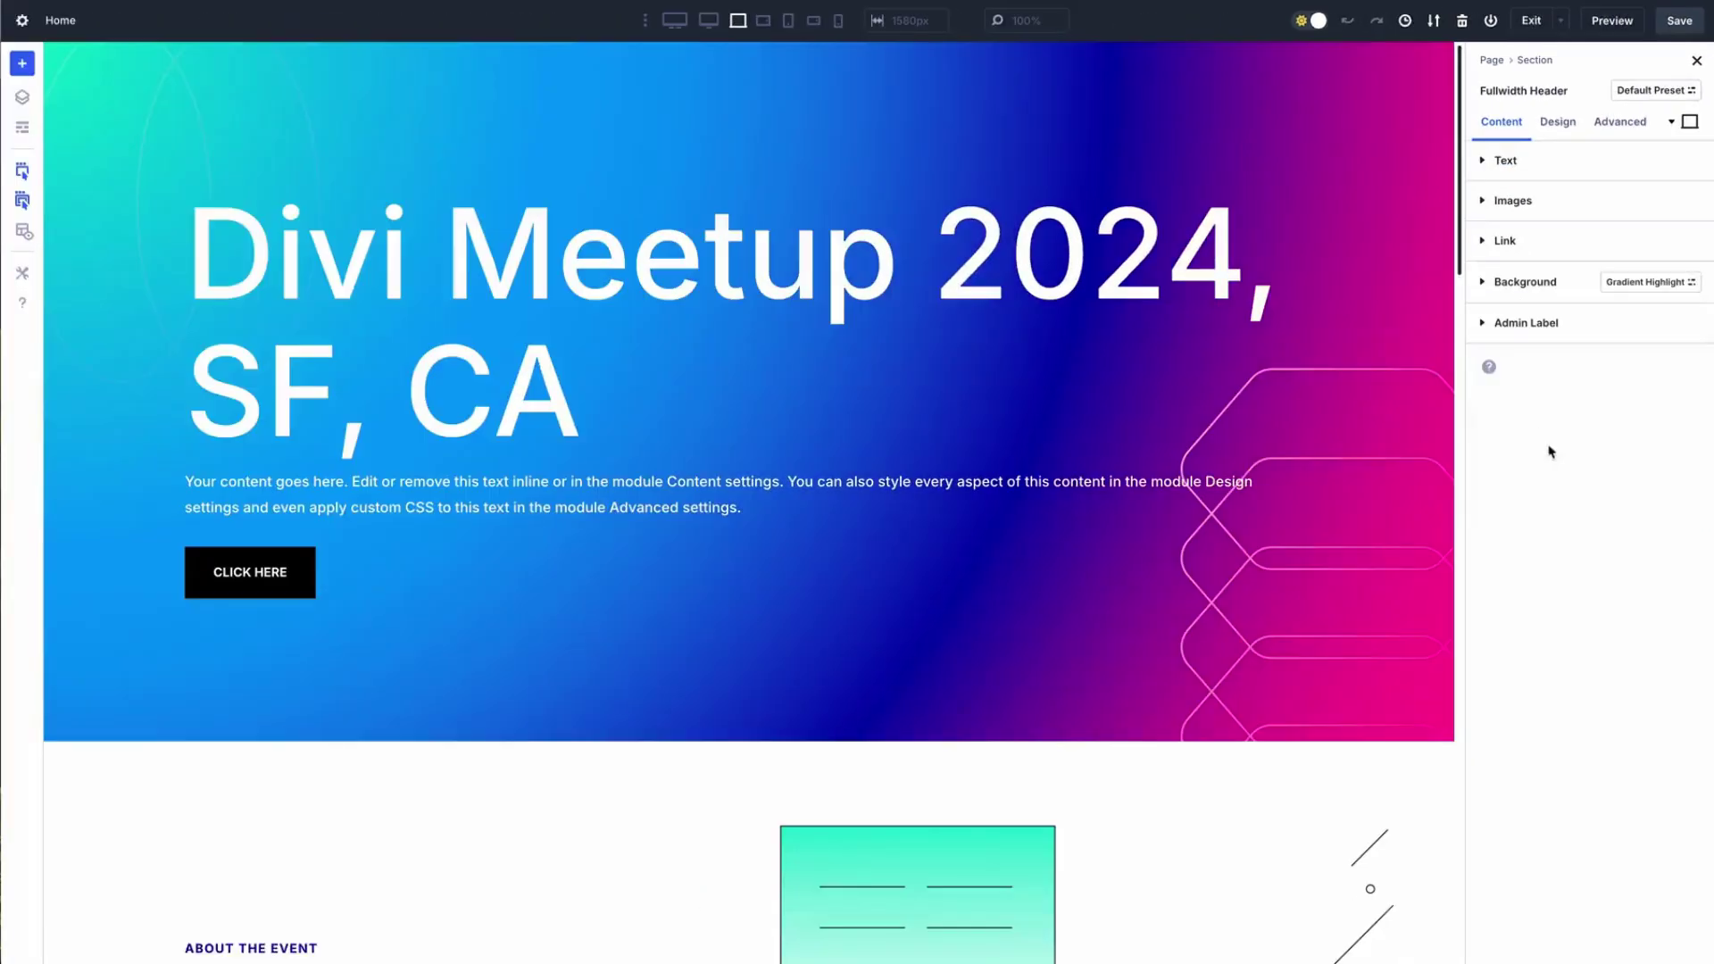
pyautogui.moveTo(1464, 253); pyautogui.dragTo(1462, 663)
pyautogui.click(876, 237)
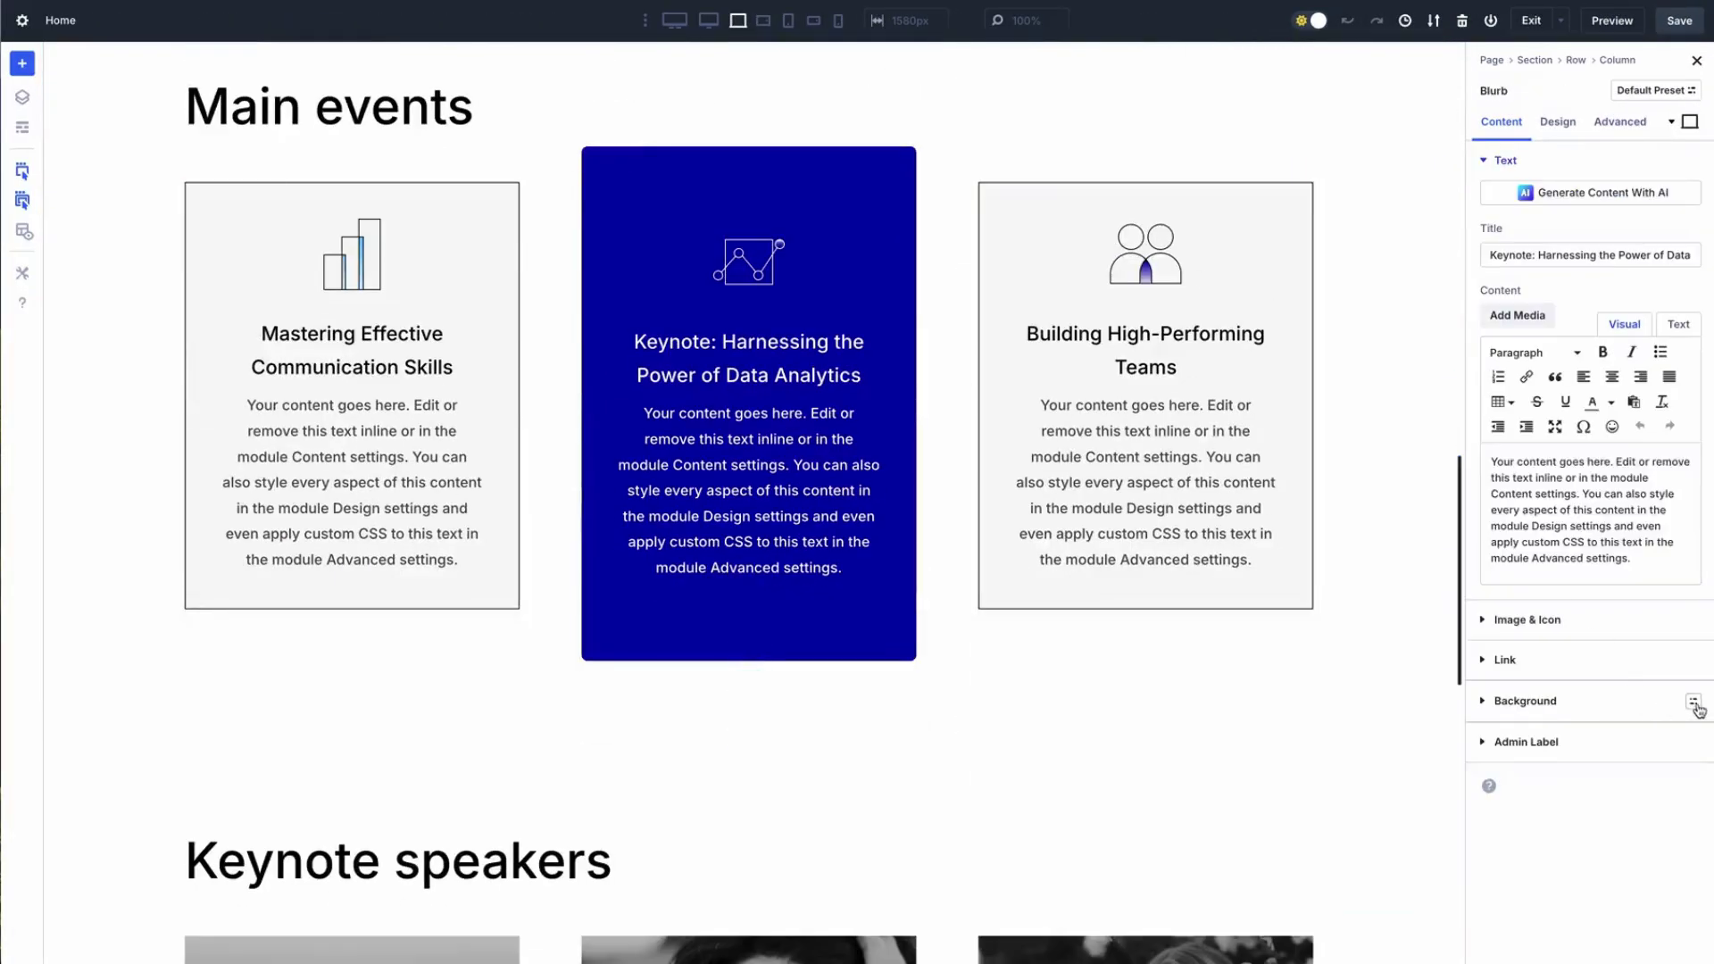
pyautogui.click(1693, 701)
pyautogui.click(1512, 710)
pyautogui.moveTo(1461, 596); pyautogui.dragTo(1459, 854)
pyautogui.click(982, 625)
pyautogui.click(1693, 398)
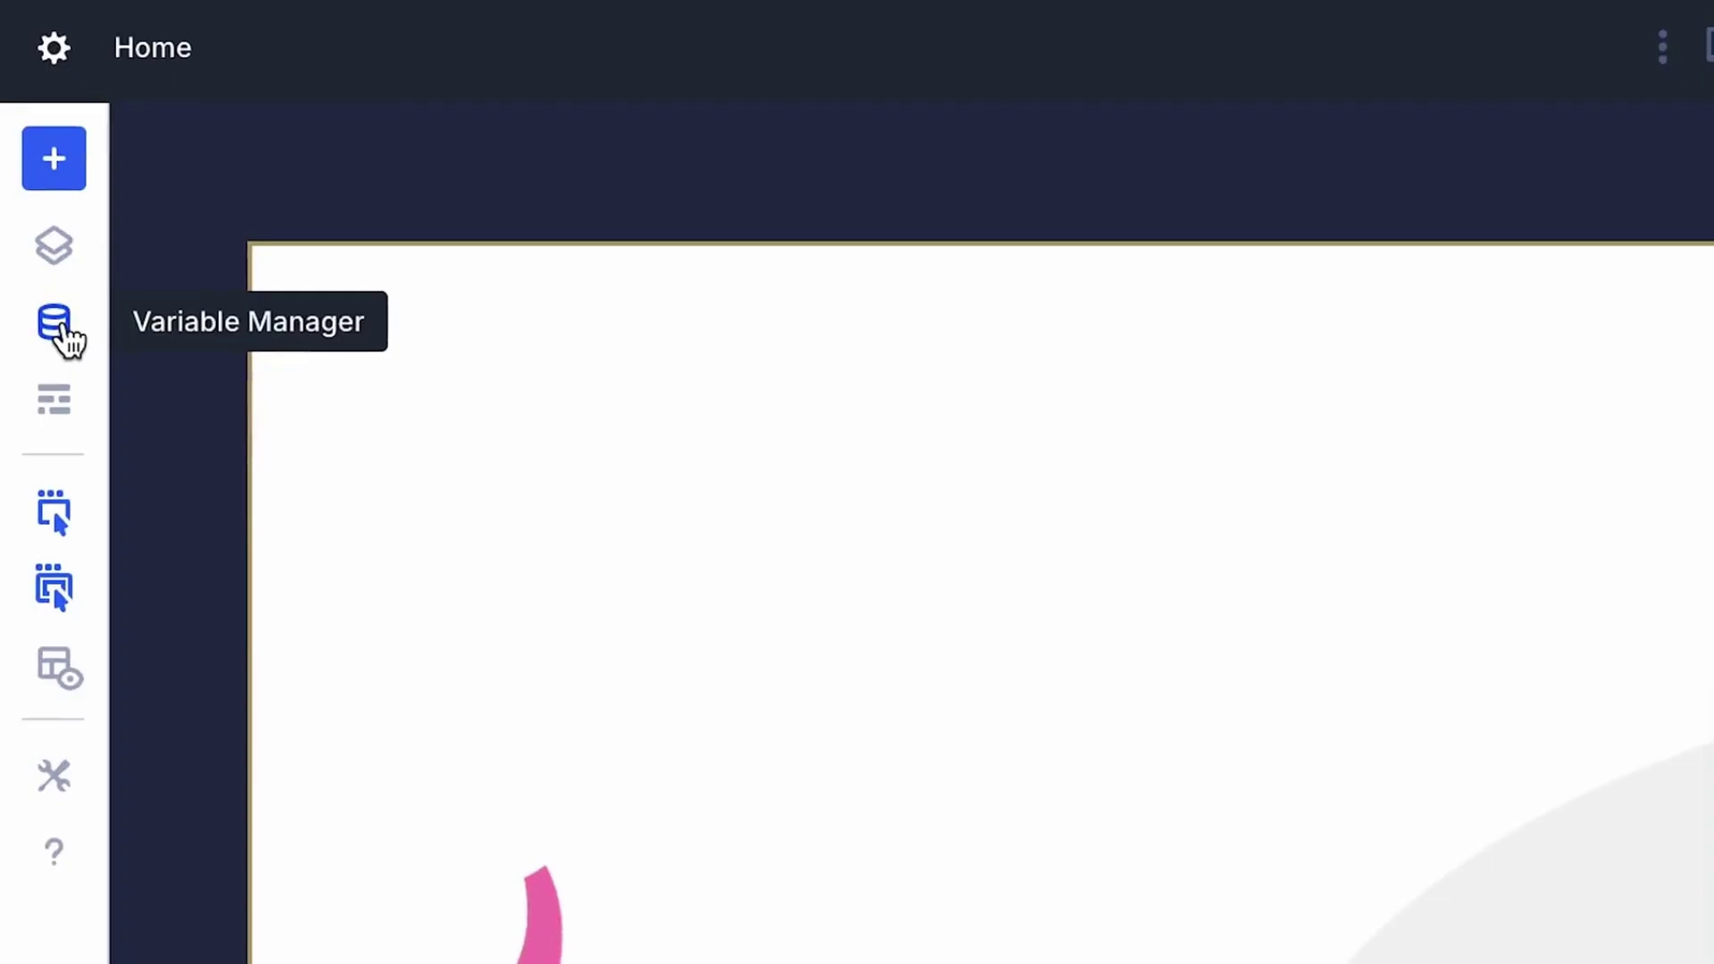
# Open the Variable Manager and expand the Numbers, Colors and Fonts groups.
pyautogui.click(64, 337)
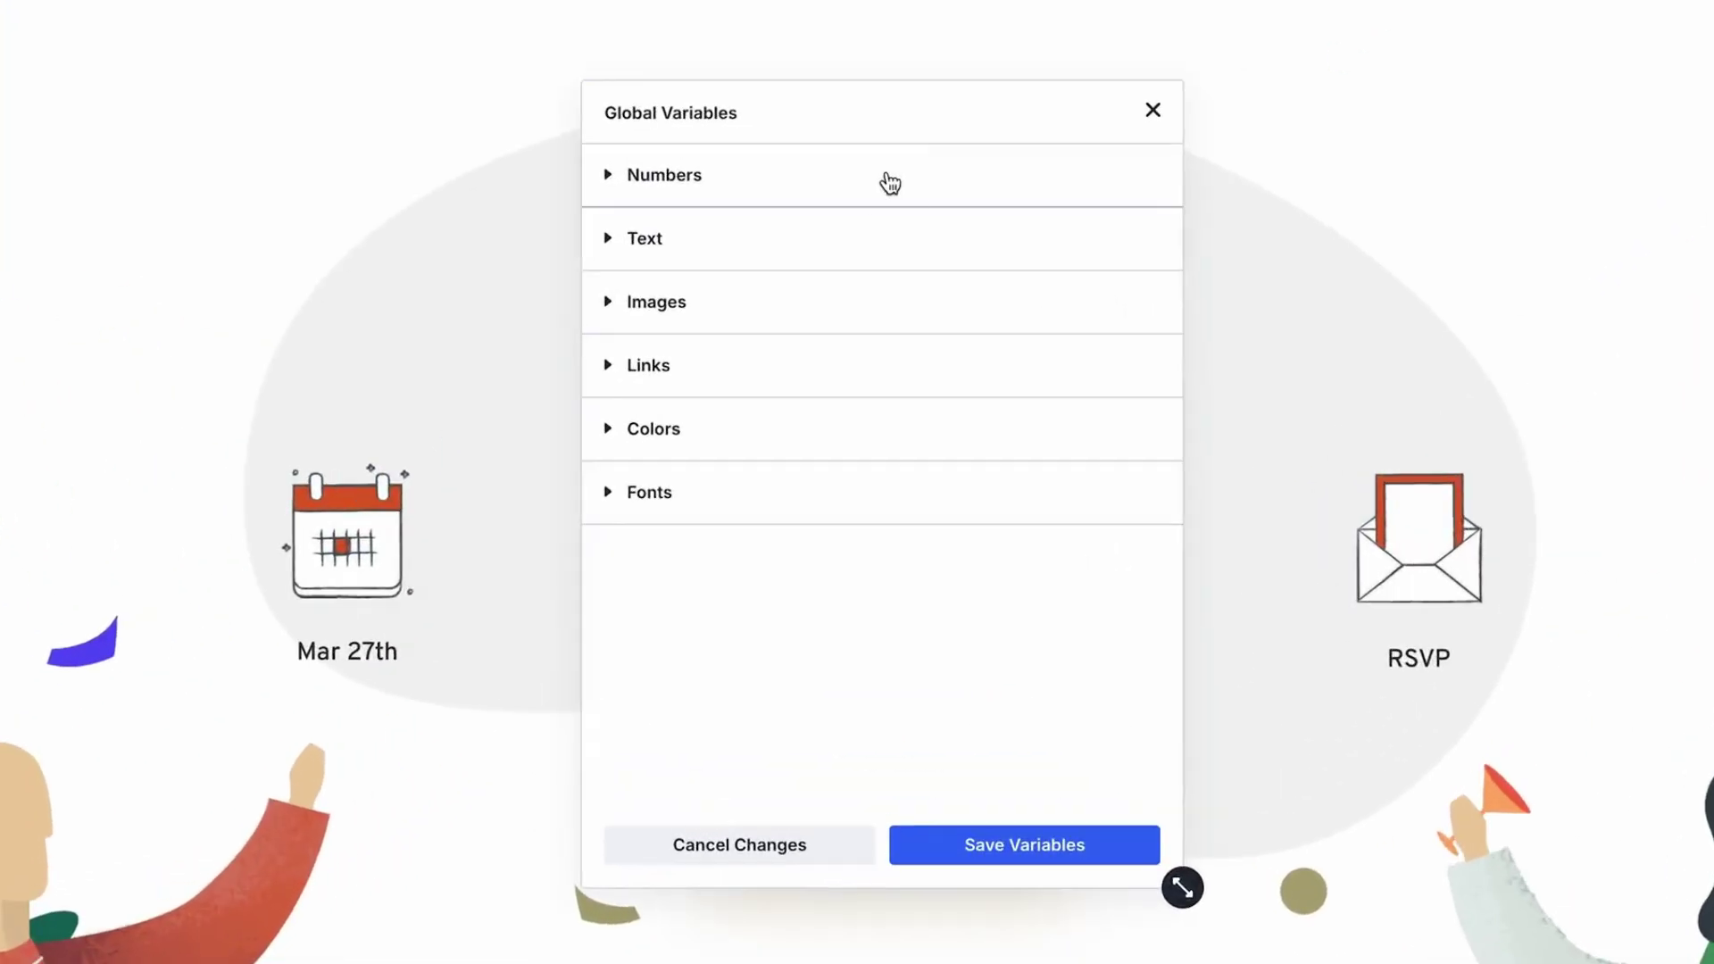
pyautogui.click(830, 307)
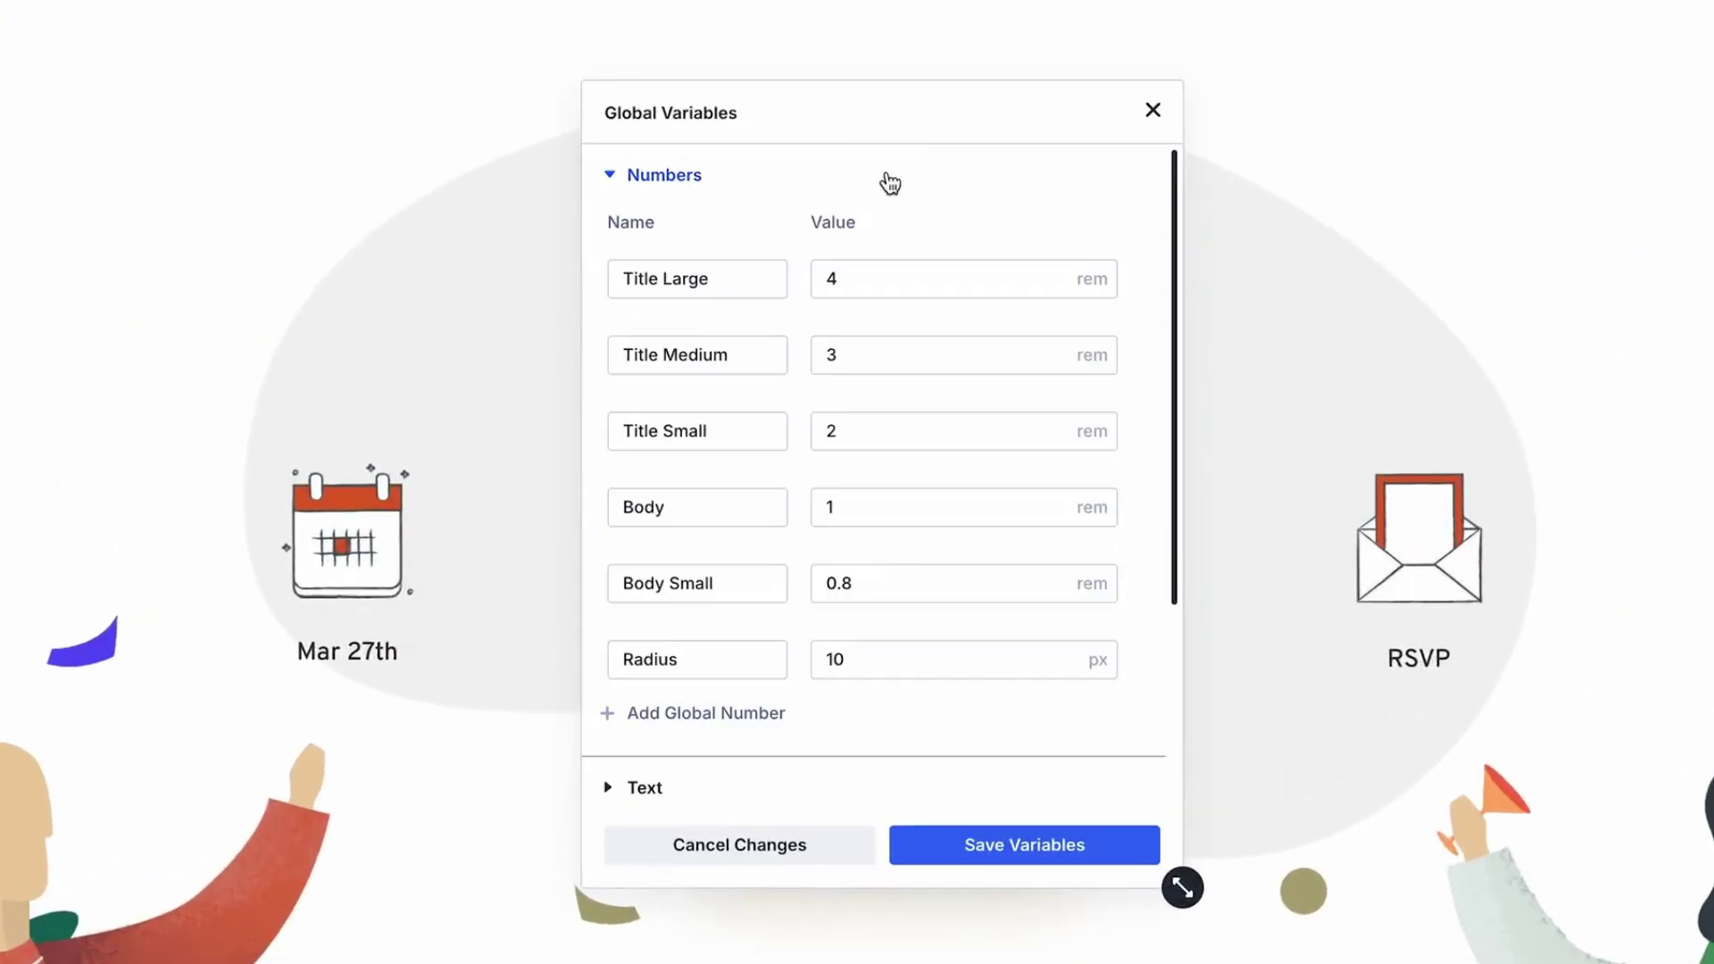
pyautogui.click(890, 183)
pyautogui.click(840, 427)
pyautogui.click(840, 428)
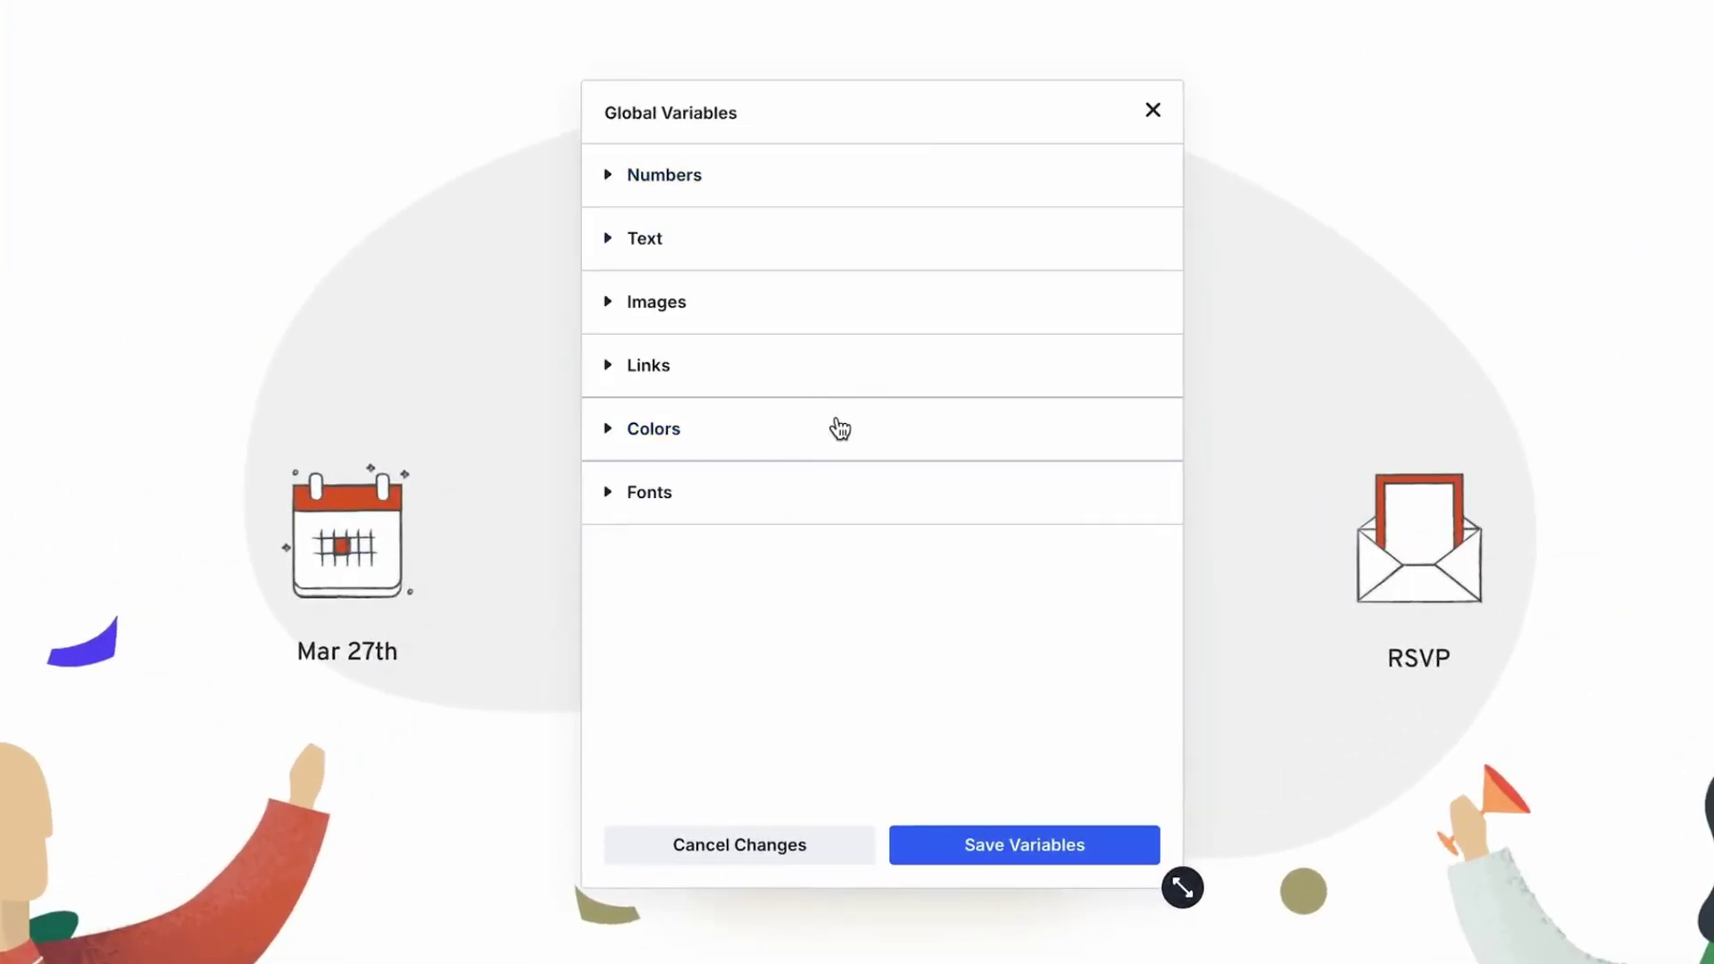
pyautogui.click(803, 521)
pyautogui.click(802, 521)
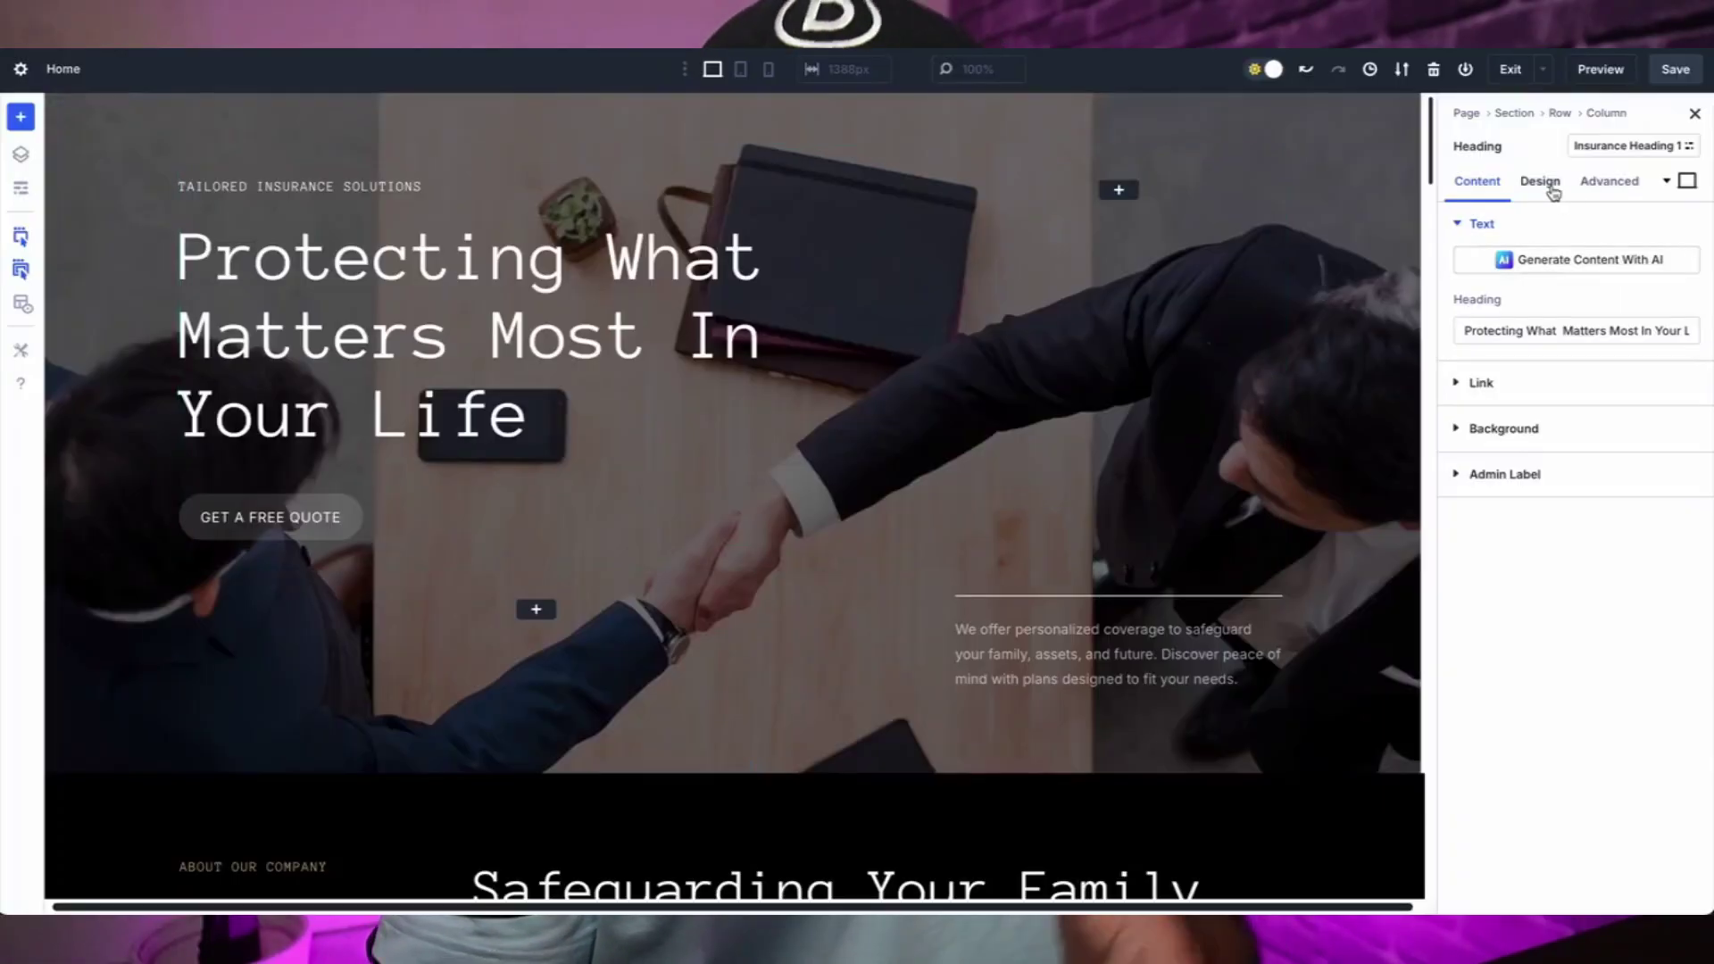
# Expand the heading's text styling options in its Design settings.
pyautogui.click(1541, 182)
pyautogui.click(1512, 275)
pyautogui.scroll(-5, 1569, 223)
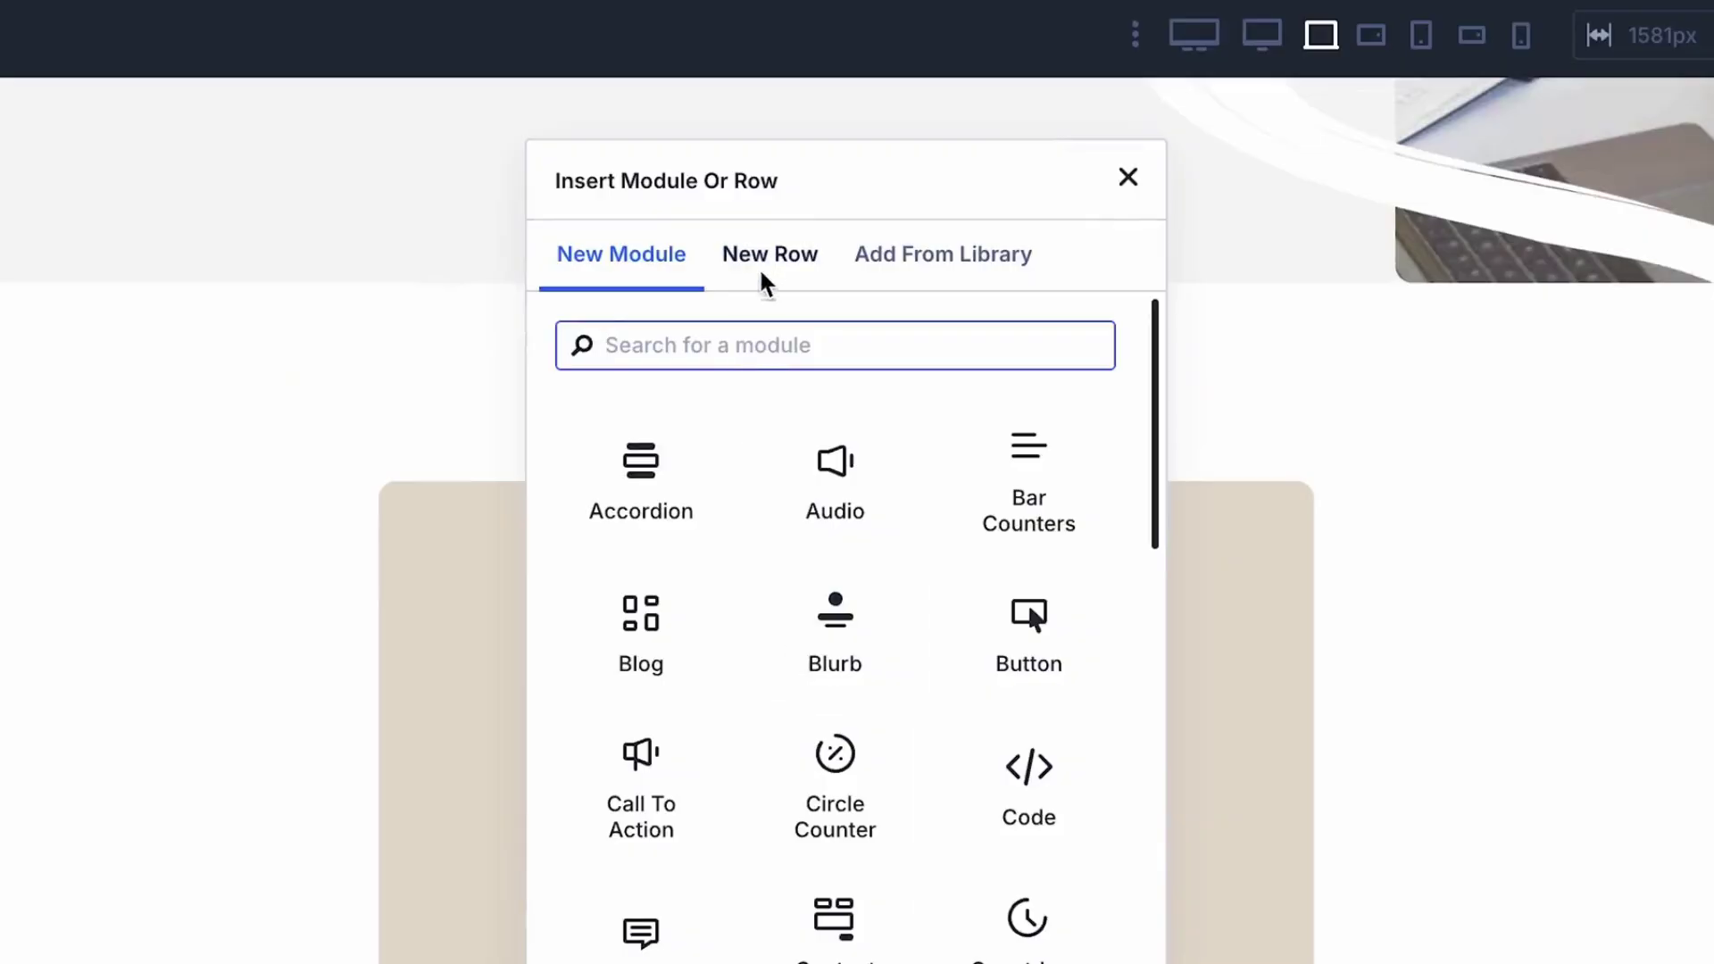
# Insert a two-column row in the Grow In Your Role card with a Click Here Button module.
pyautogui.click(768, 258)
pyautogui.click(528, 176)
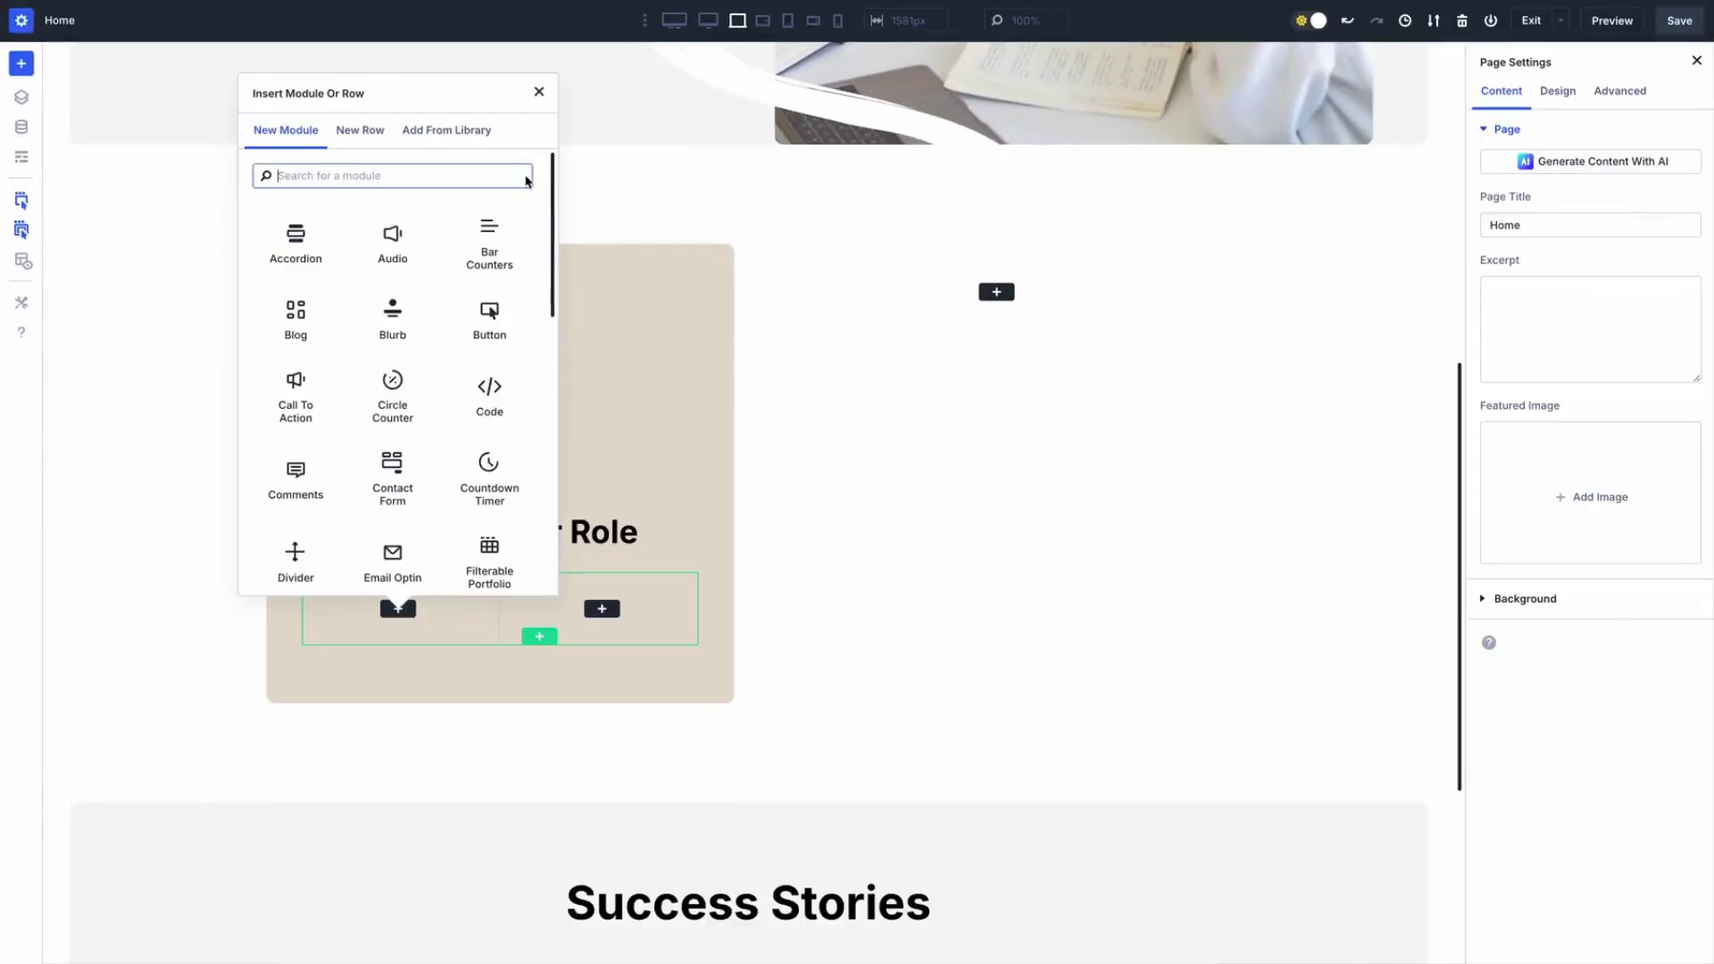
pyautogui.write('but')
pyautogui.click(295, 238)
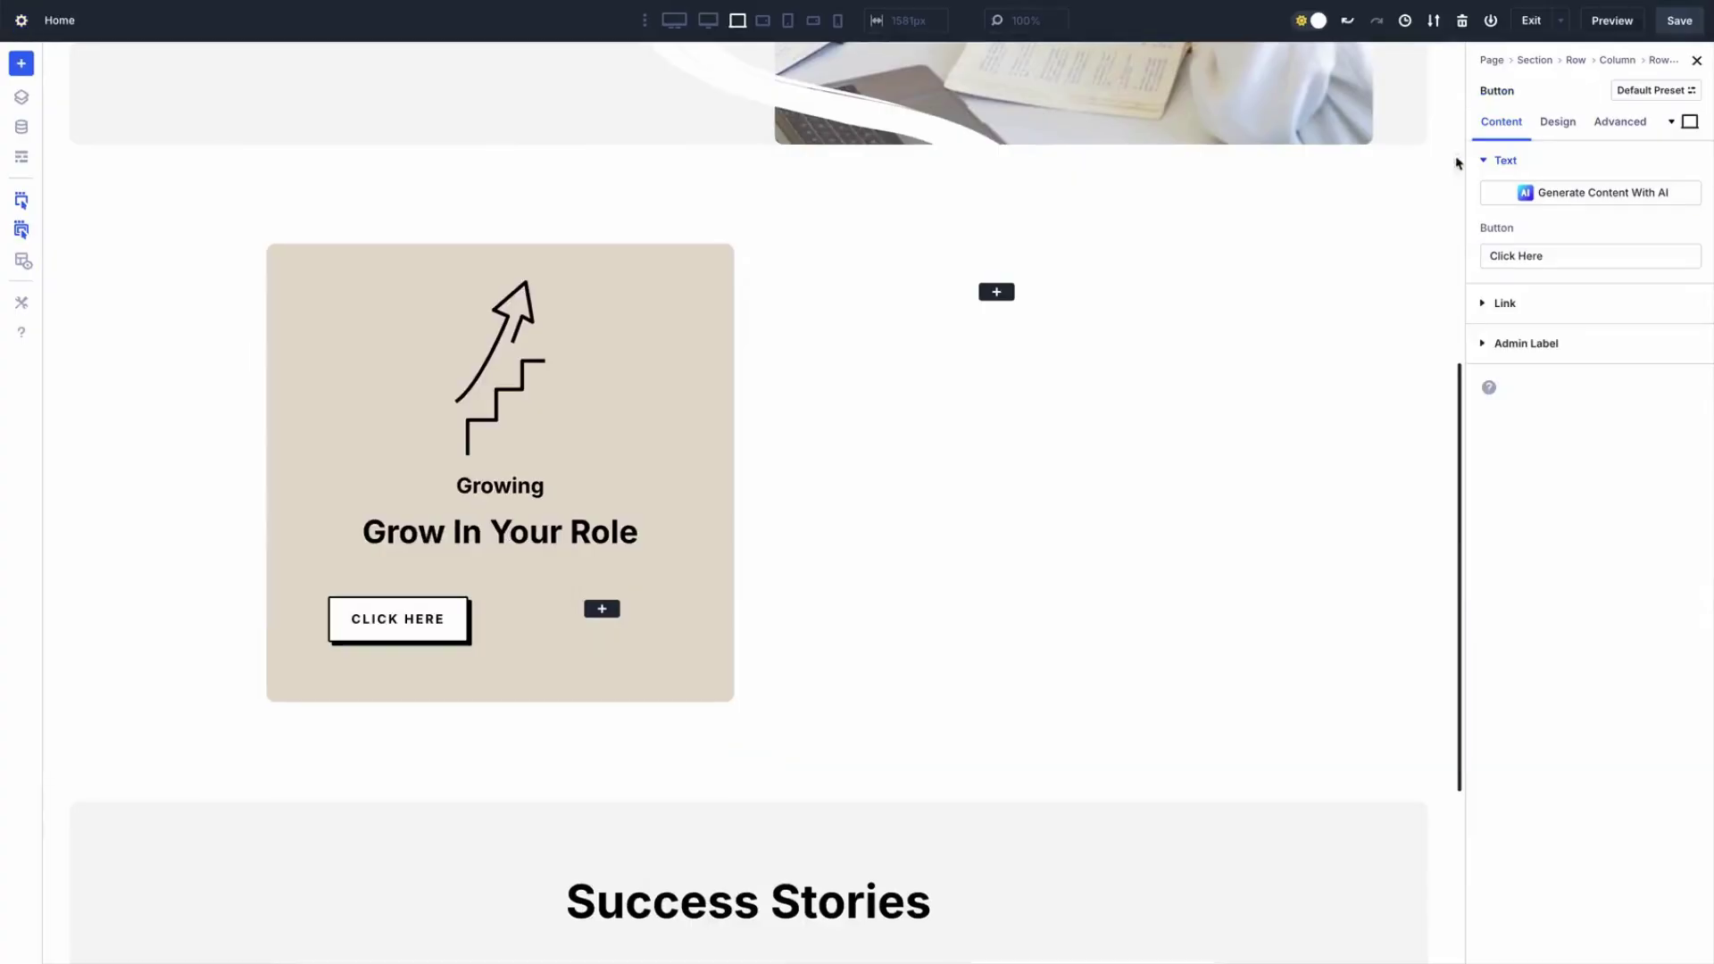